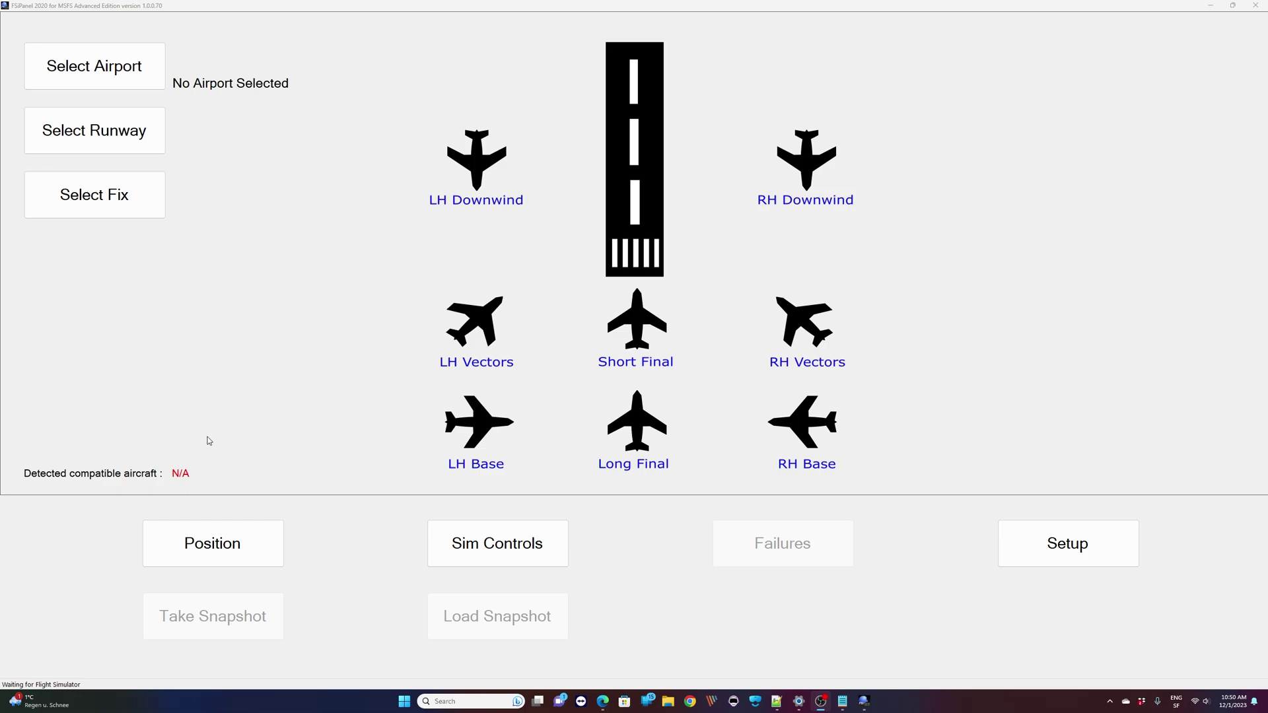
# - Open the Scenario Manager from the Scenarios setup and set the aircraft type to GENERIC (ALL AIRCRAFT)
pyautogui.click(1019, 538)
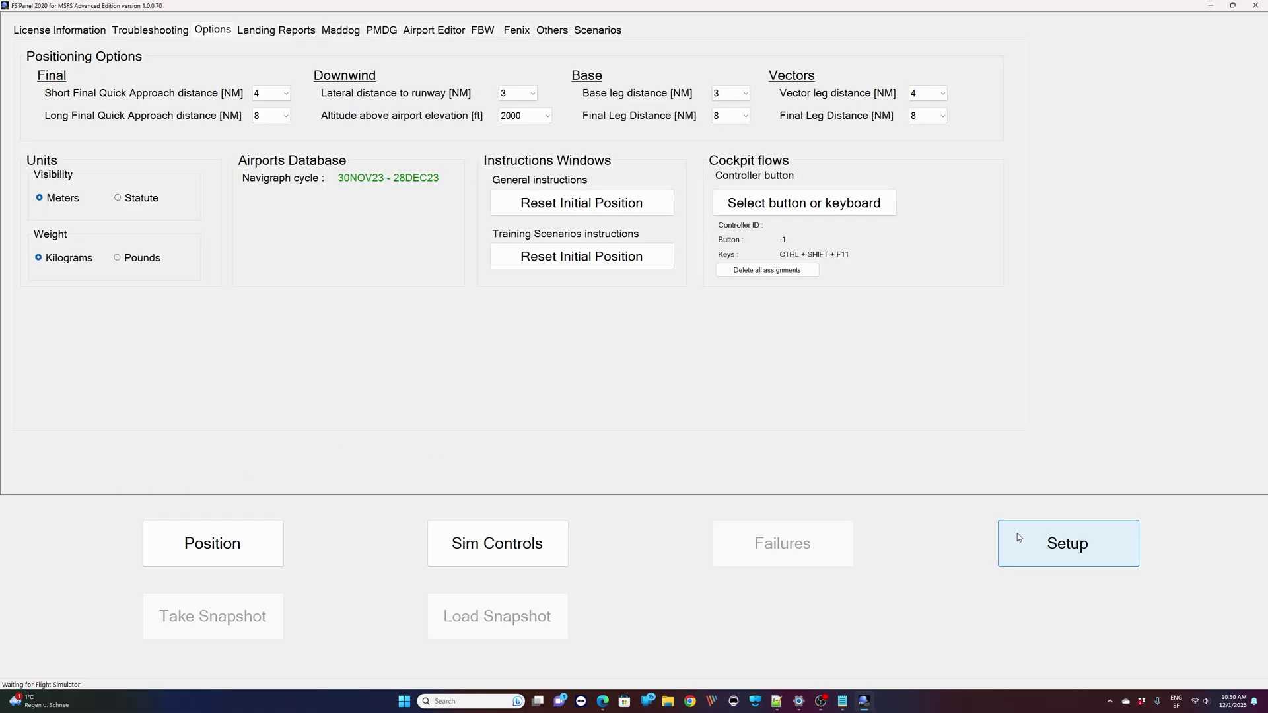
pyautogui.click(602, 33)
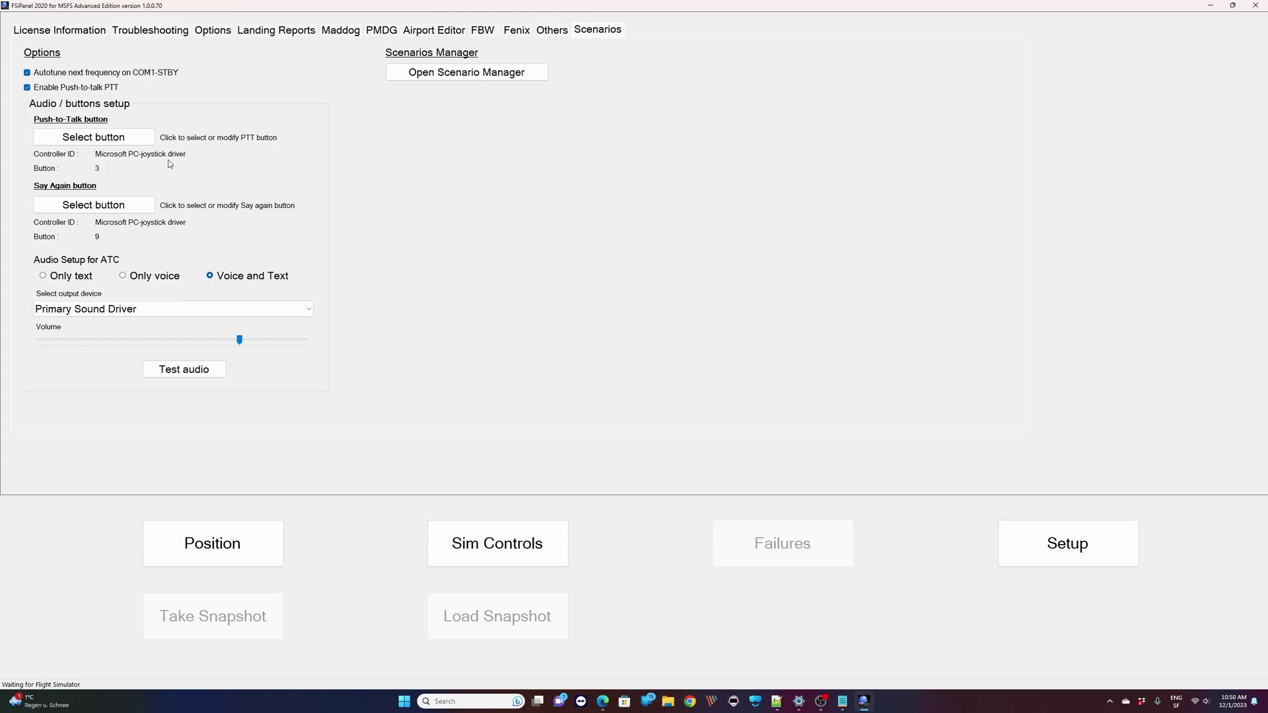
pyautogui.click(462, 78)
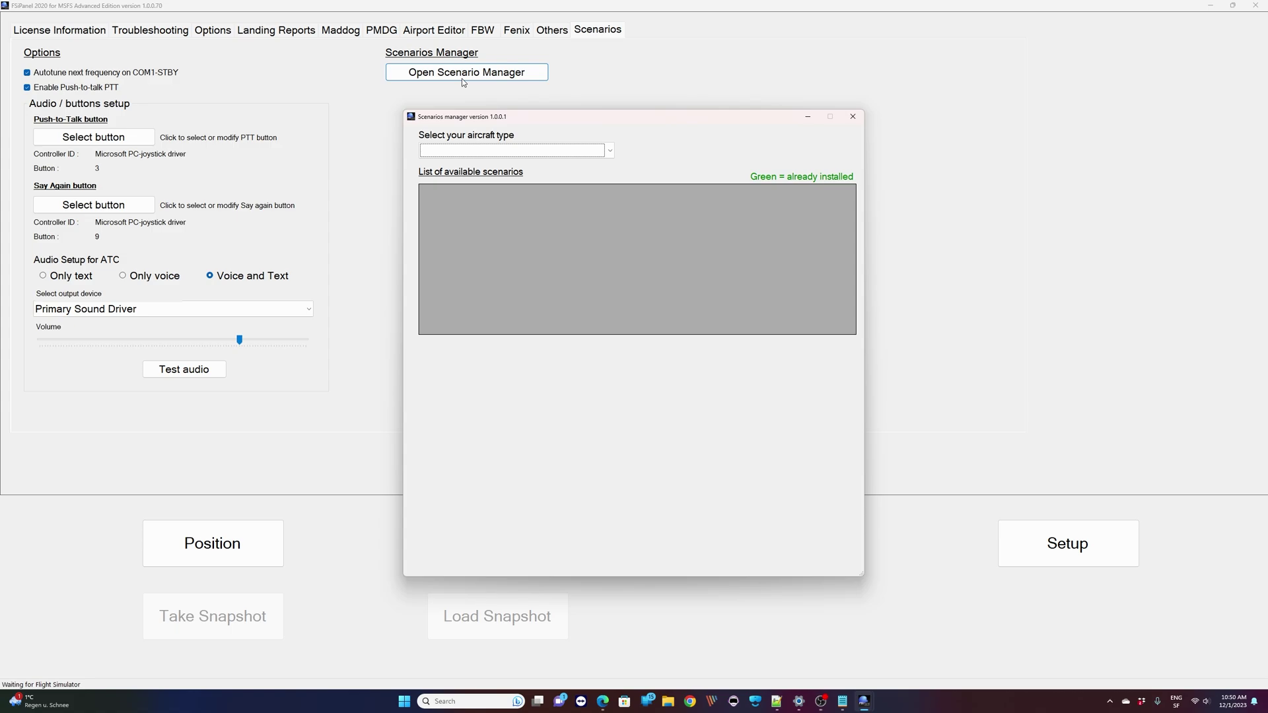
pyautogui.click(435, 150)
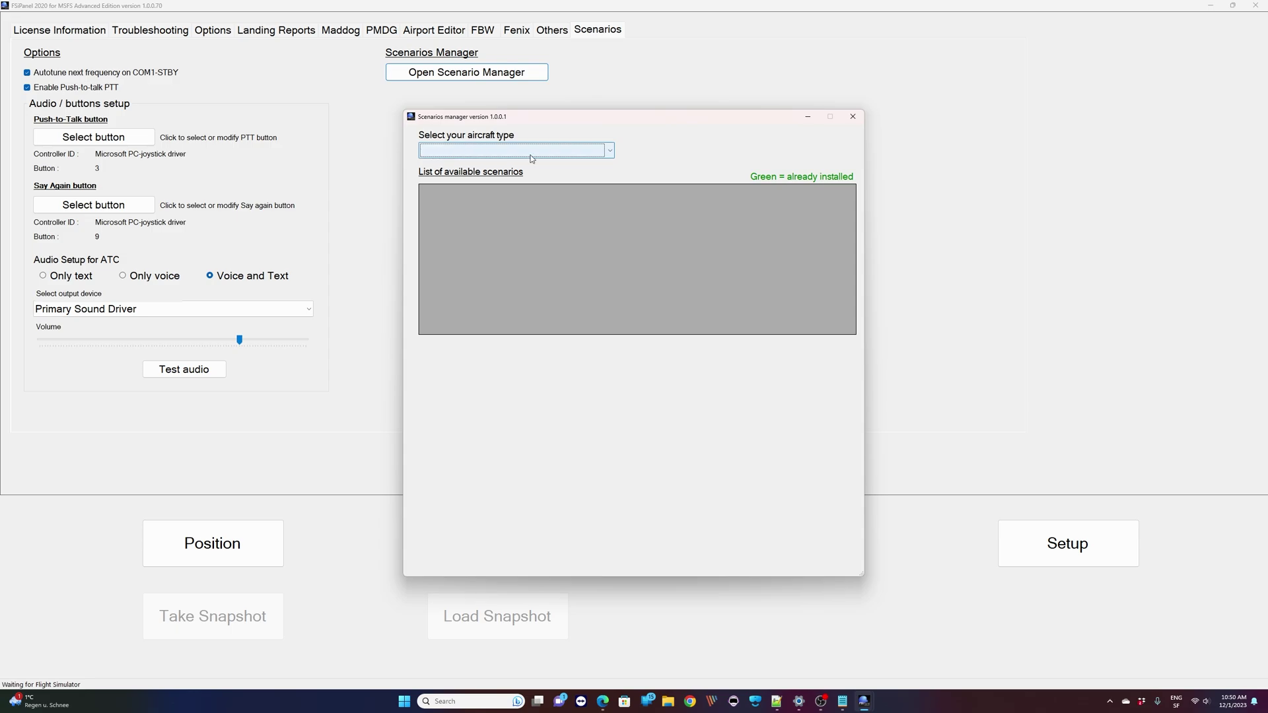
pyautogui.click(610, 152)
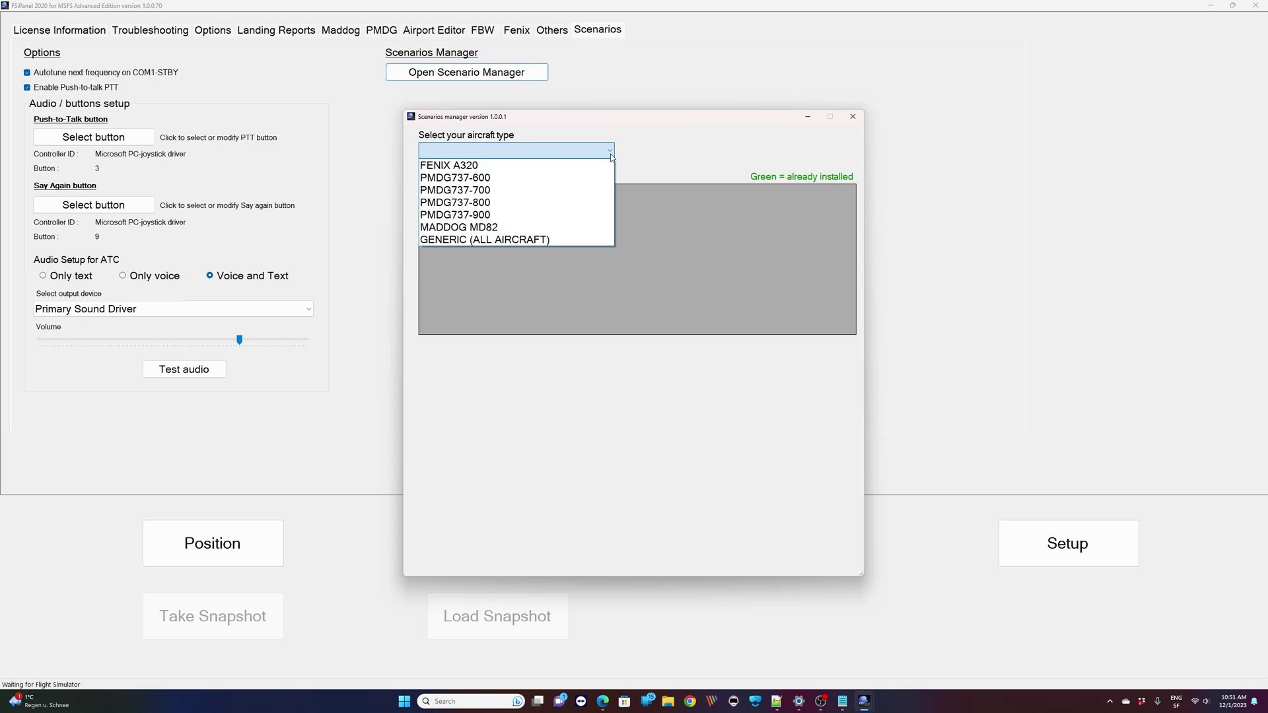
pyautogui.click(532, 241)
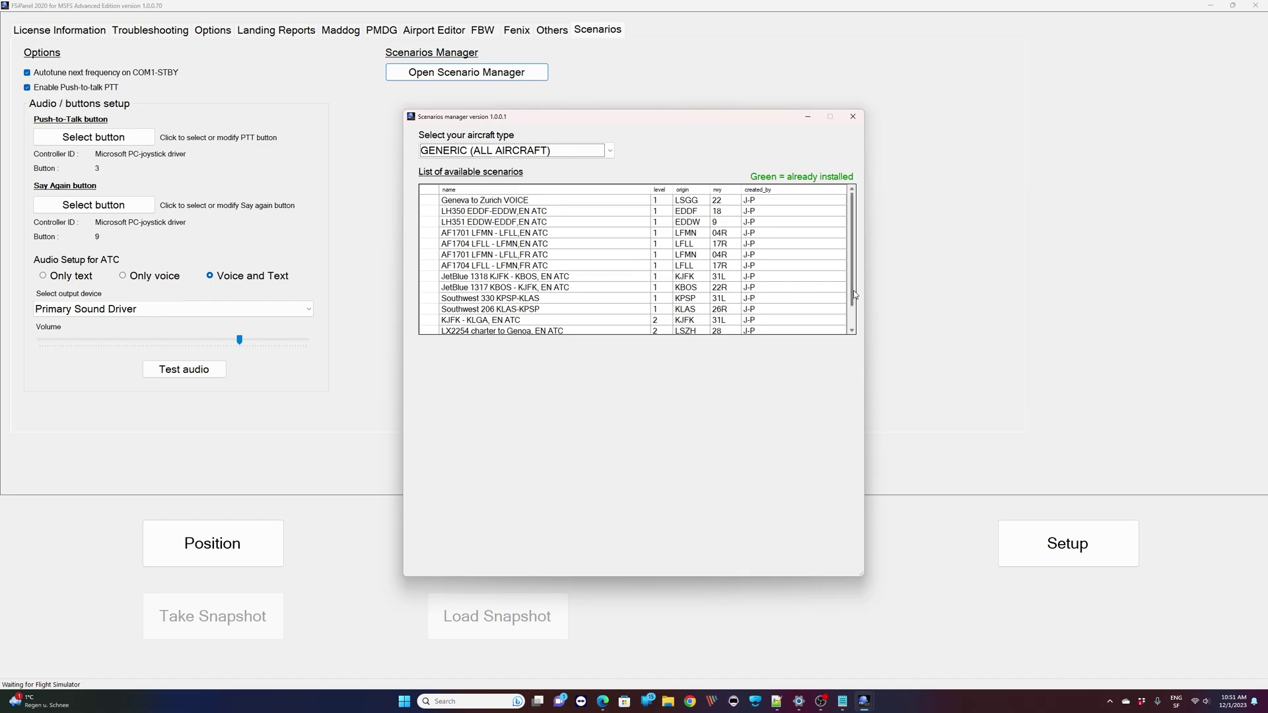
# - Browse the generic scenarios and view the details of KJFK - KLGA, EN ATC and EIN166 Dublin - Heathrow
pyautogui.scroll(-1, 856, 305)
pyautogui.scroll(-1, 856, 305)
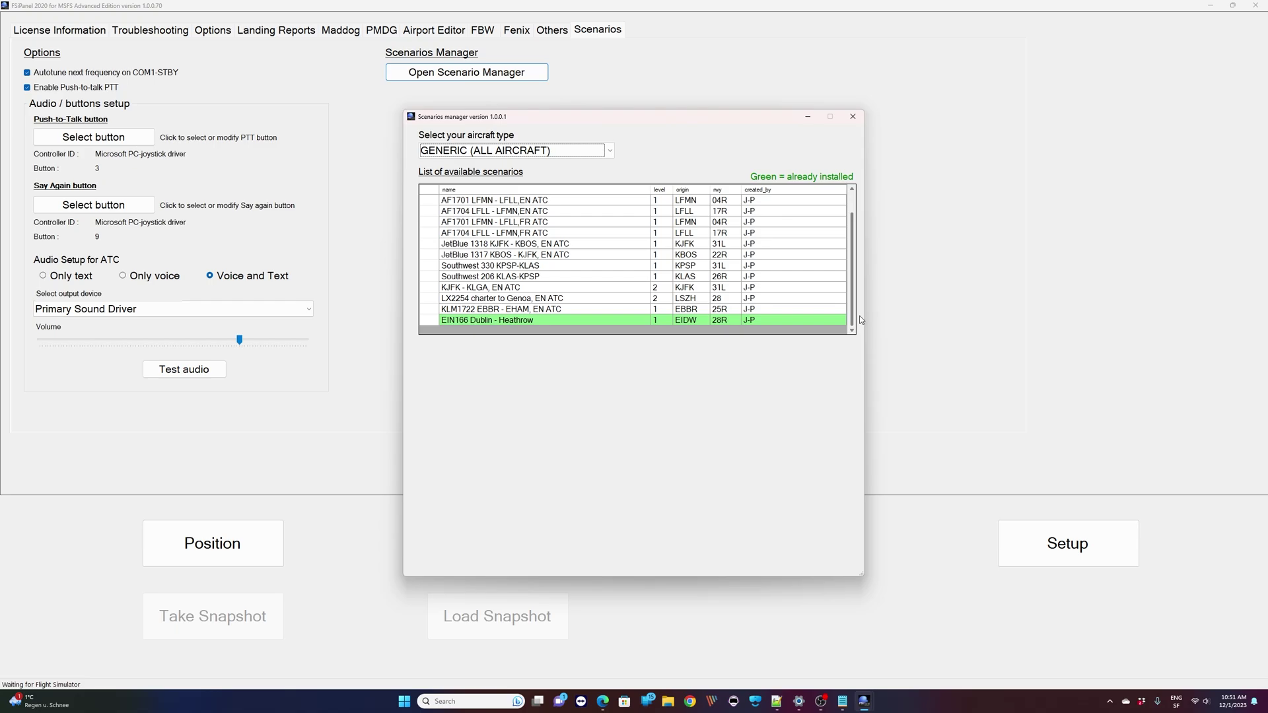
pyautogui.scroll(1, 859, 317)
pyautogui.scroll(-1, 852, 311)
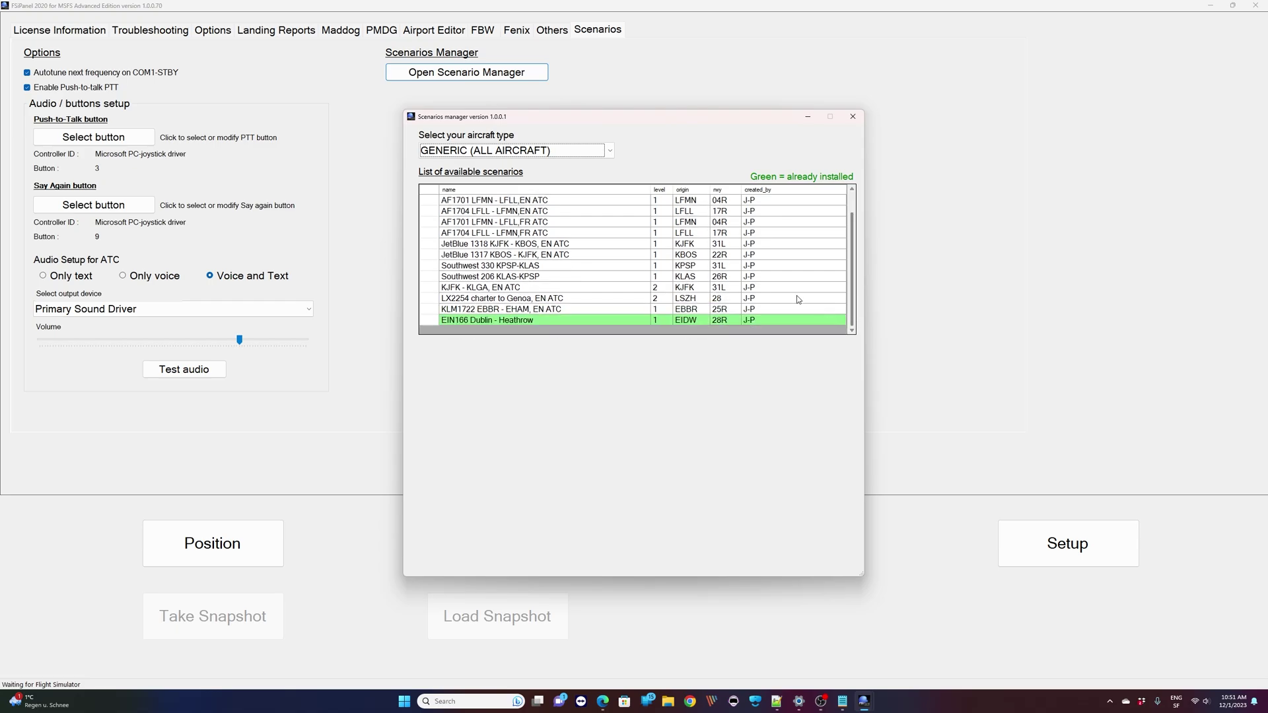
pyautogui.click(497, 289)
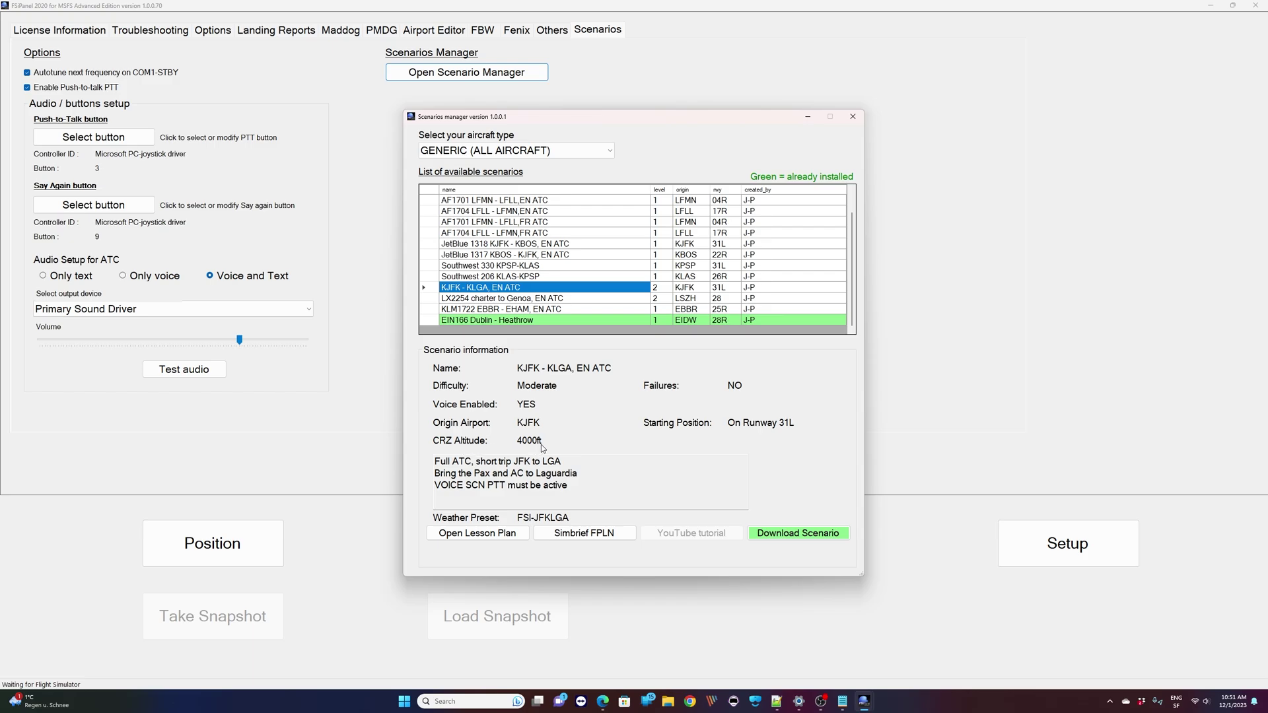
pyautogui.click(486, 320)
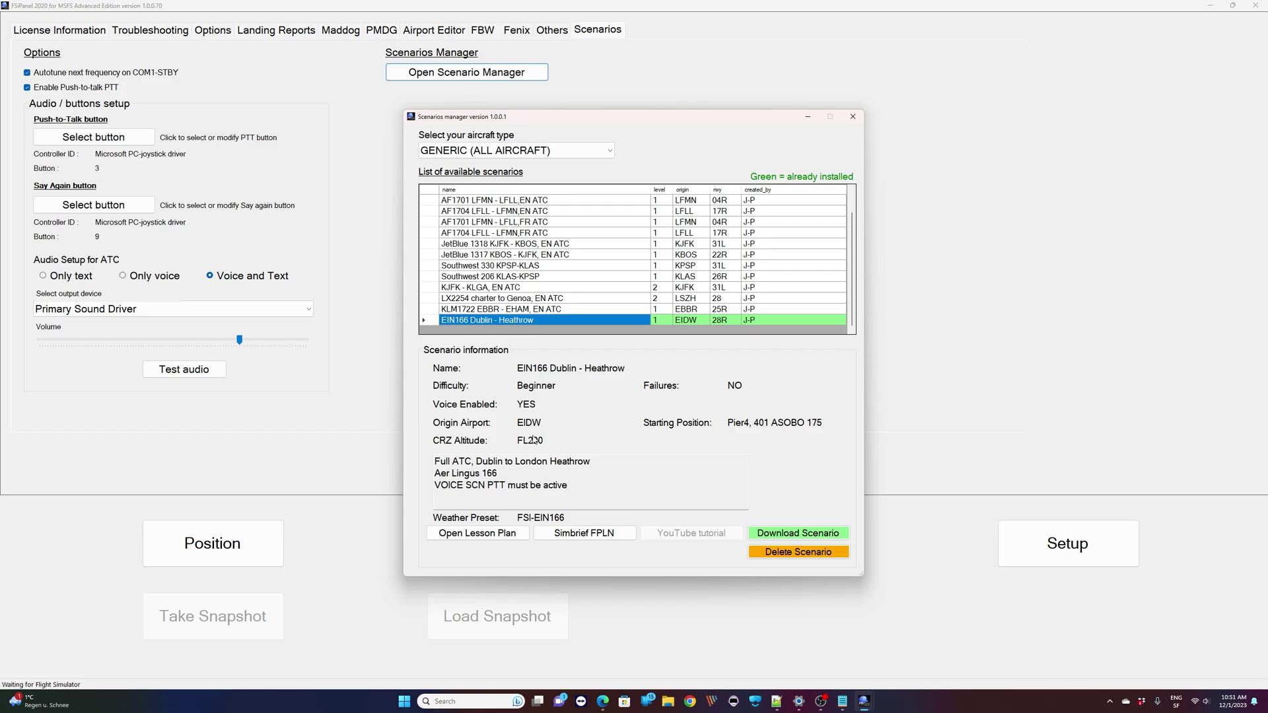
# - Set the aircraft type to PMDG737-900 and select the EIN166 Dublin - Heathrow scenario
pyautogui.click(611, 151)
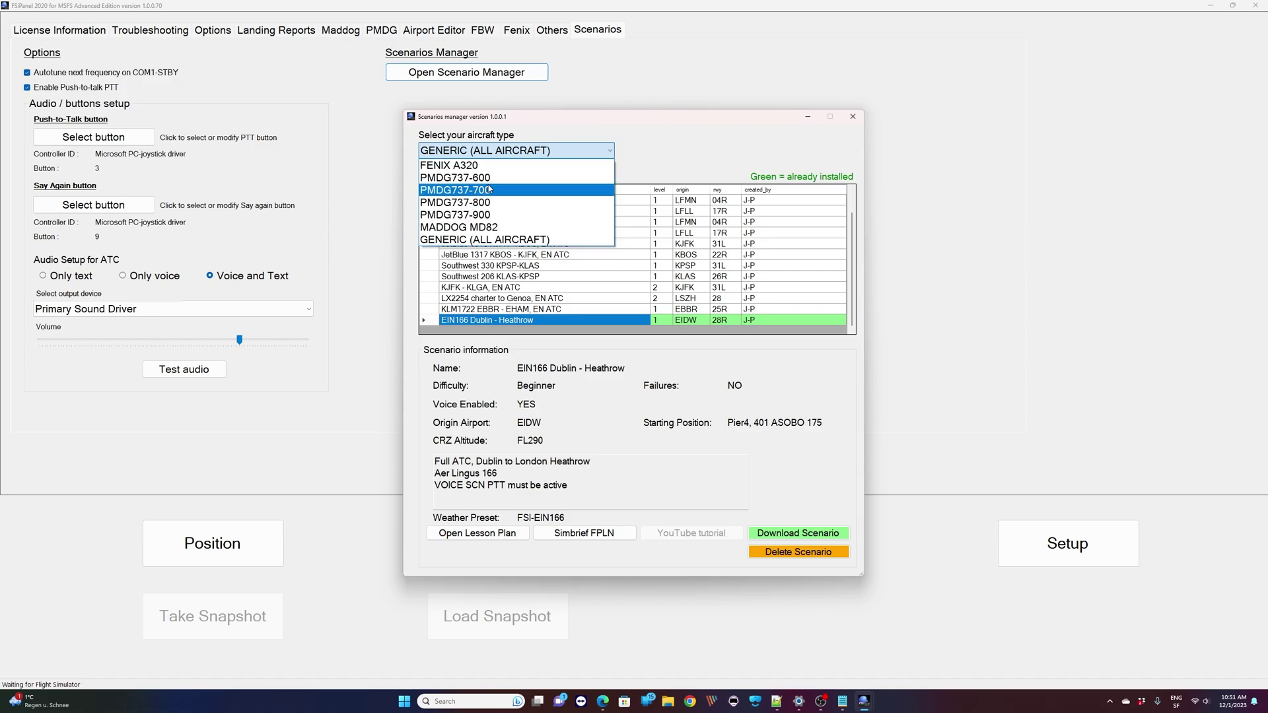
pyautogui.click(506, 215)
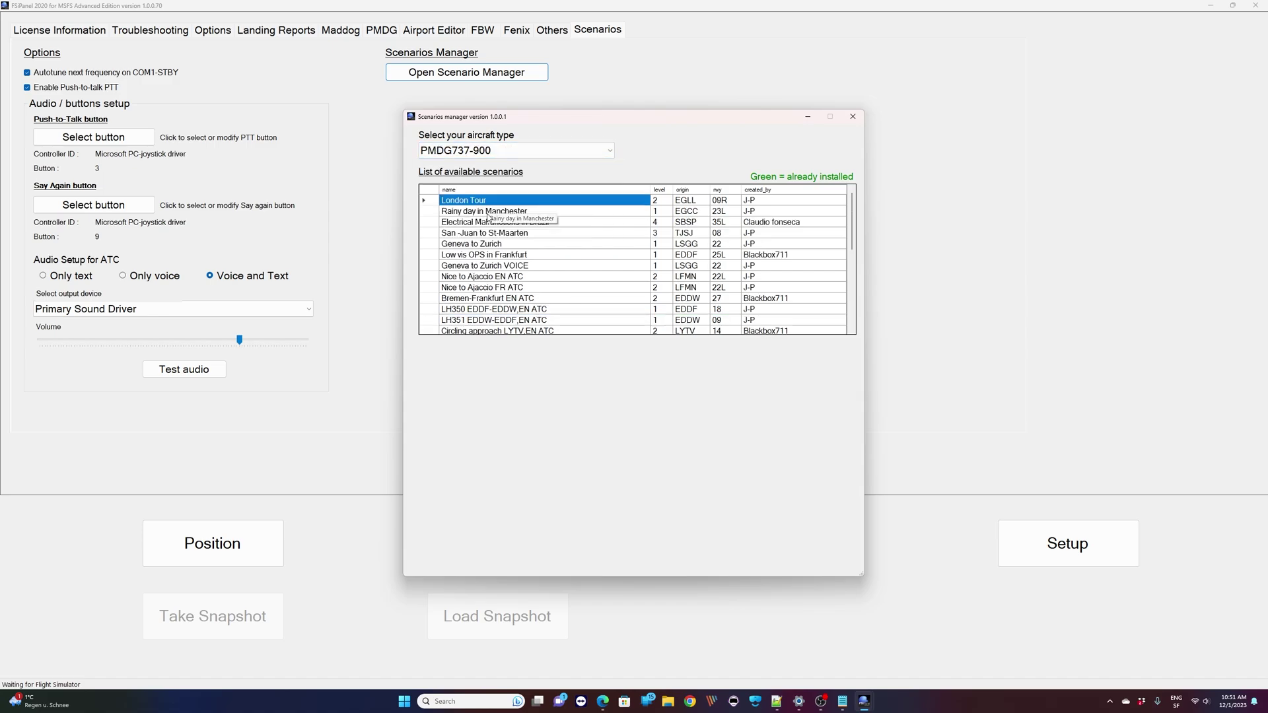
pyautogui.scroll(-5, 522, 226)
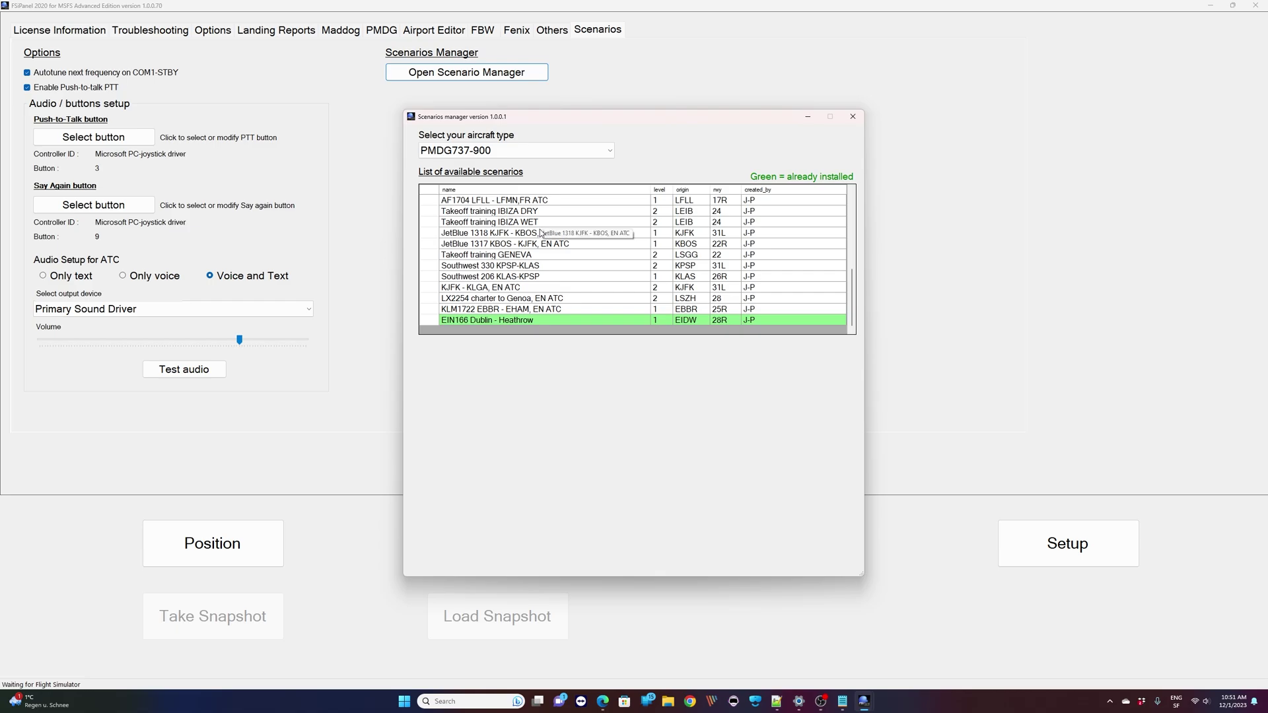
pyautogui.scroll(5, 594, 251)
pyautogui.scroll(-5, 686, 284)
pyautogui.click(565, 322)
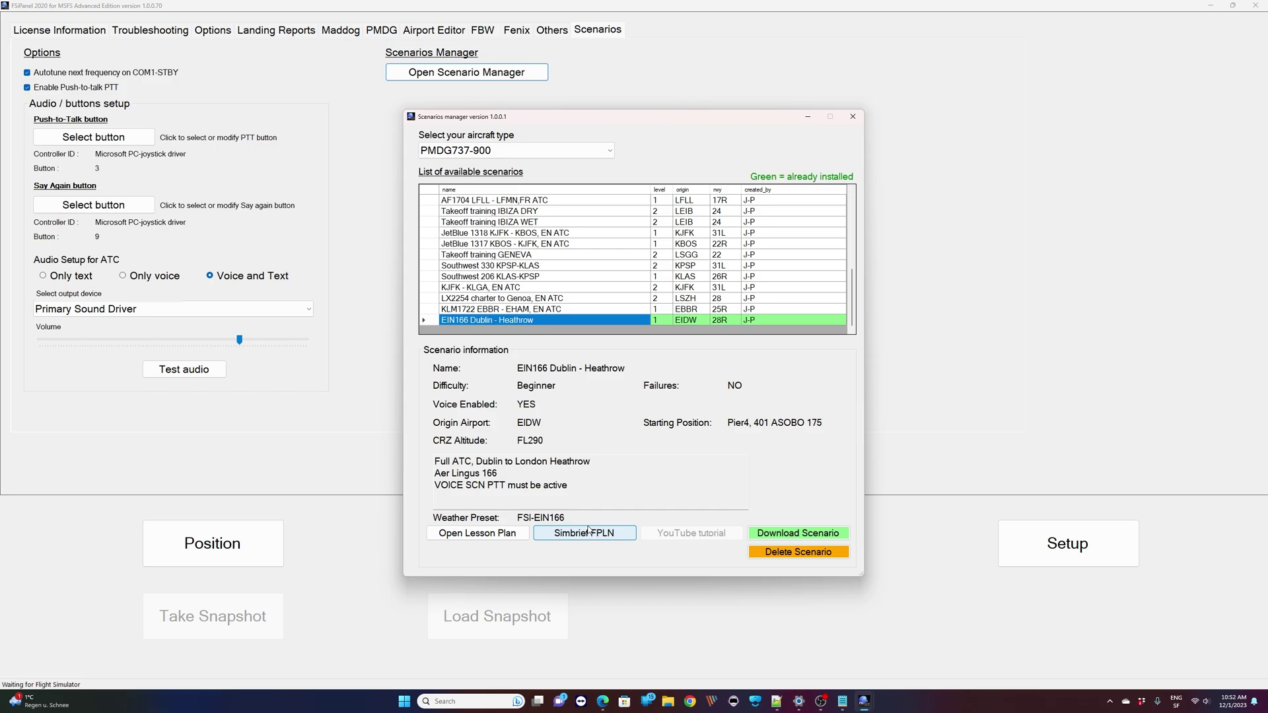
# - Open the EIN166 lesson plan, read its setup, weather, procedure, taxi-out and tips sections, and close the document
pyautogui.click(494, 536)
pyautogui.scroll(-5, 618, 348)
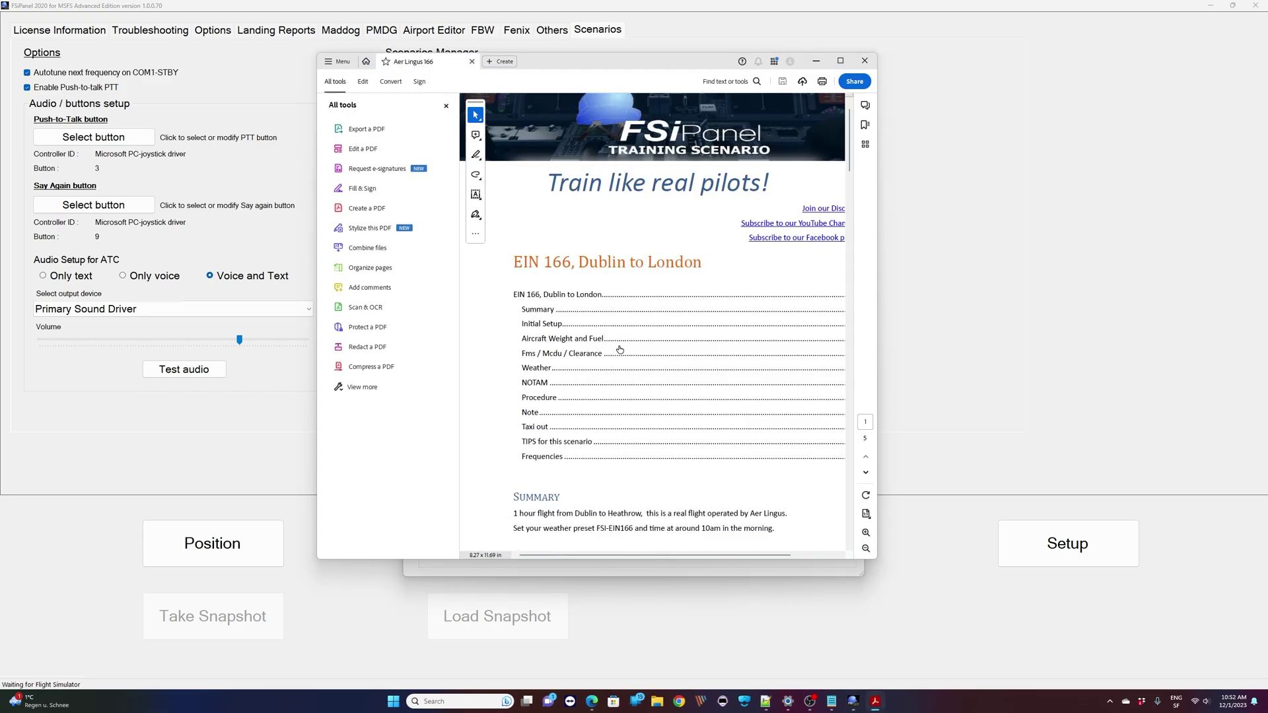
pyautogui.scroll(-15, 619, 346)
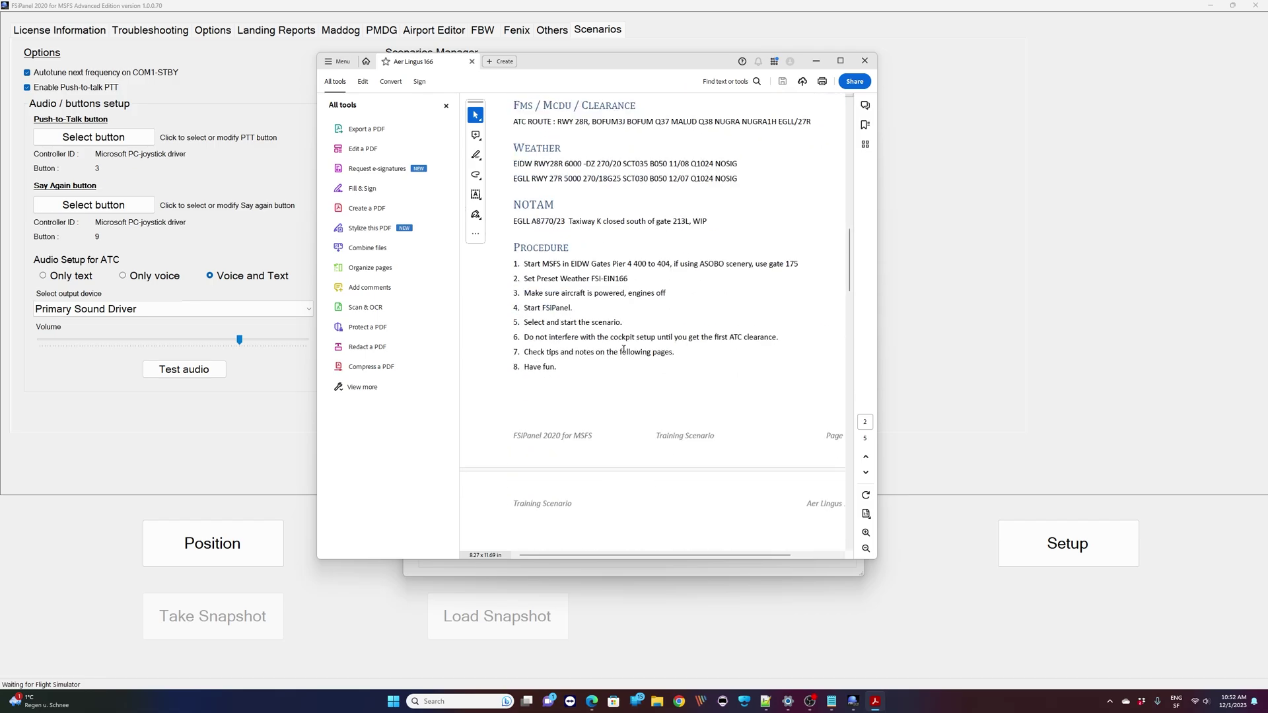
pyautogui.scroll(-15, 624, 353)
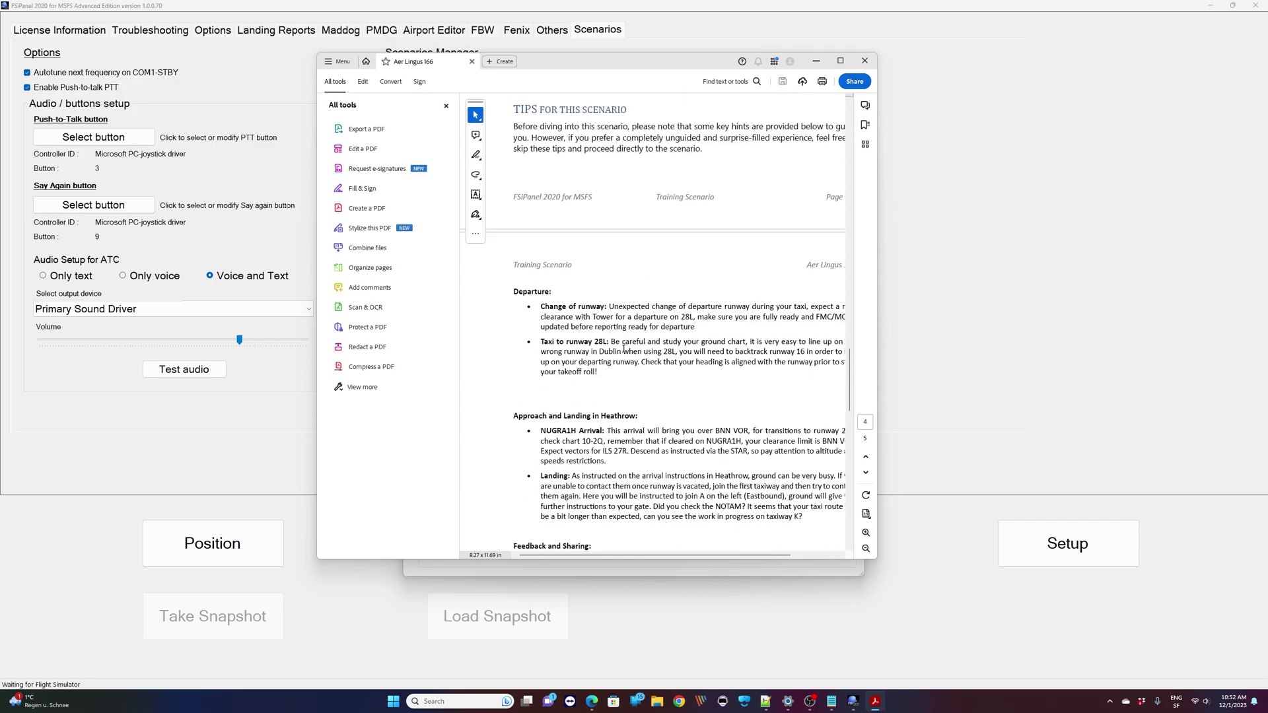
pyautogui.scroll(15, 623, 352)
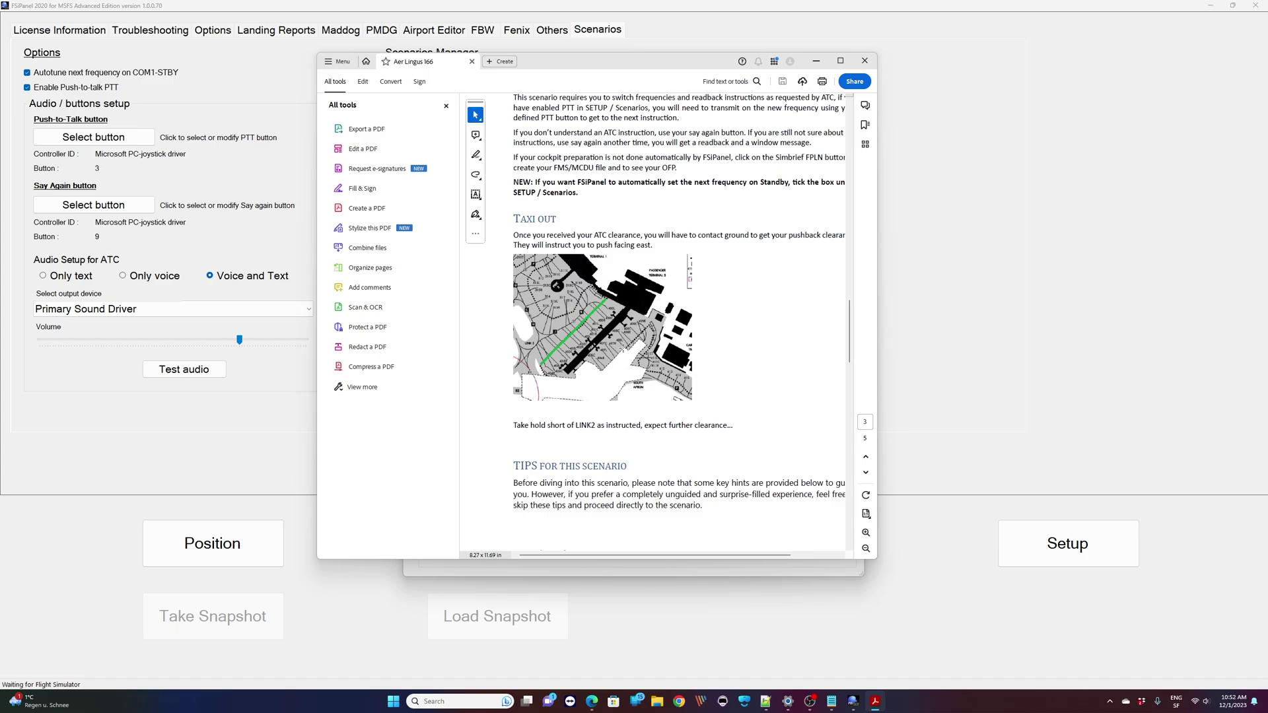
pyautogui.scroll(10, 625, 352)
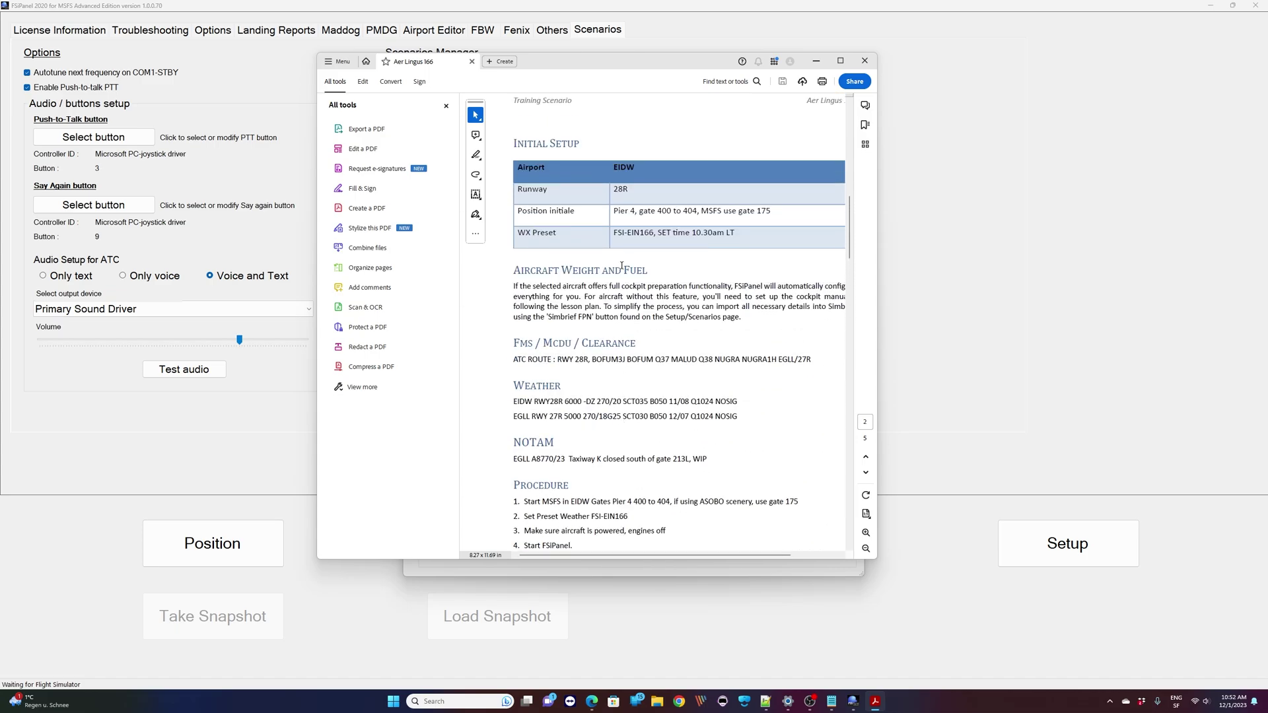
pyautogui.scroll(-2, 598, 207)
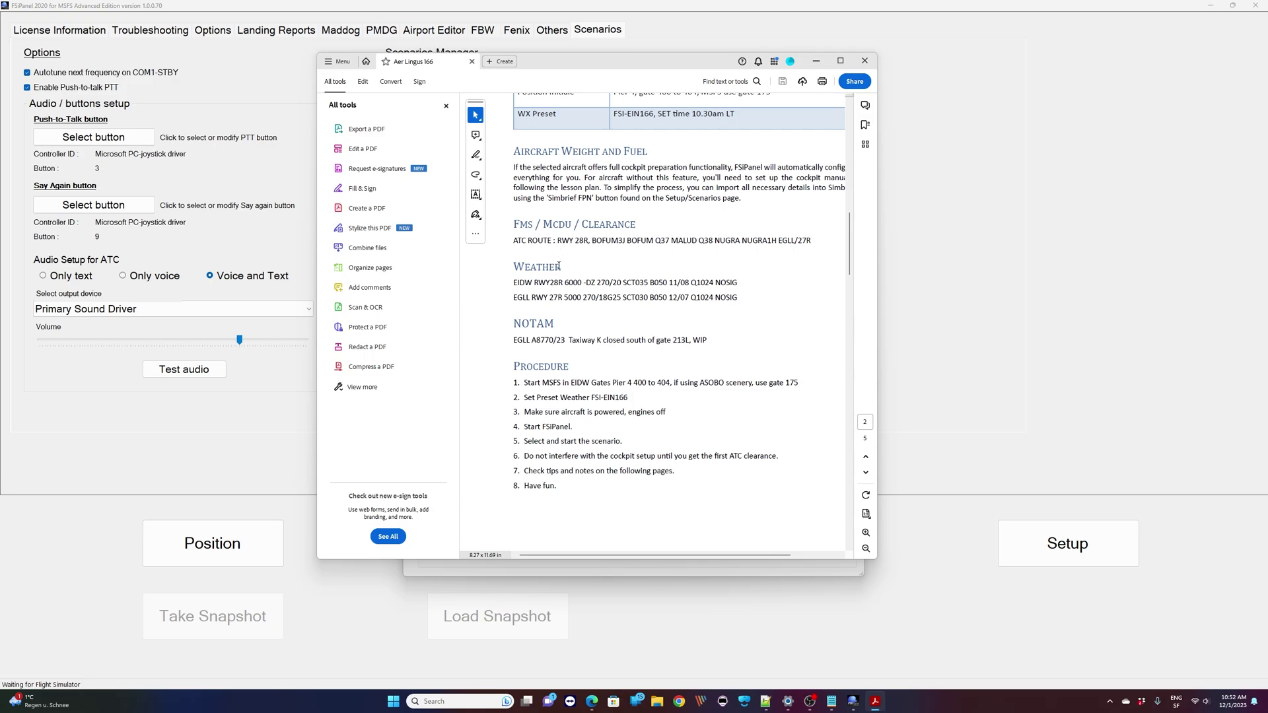
pyautogui.scroll(-4, 538, 358)
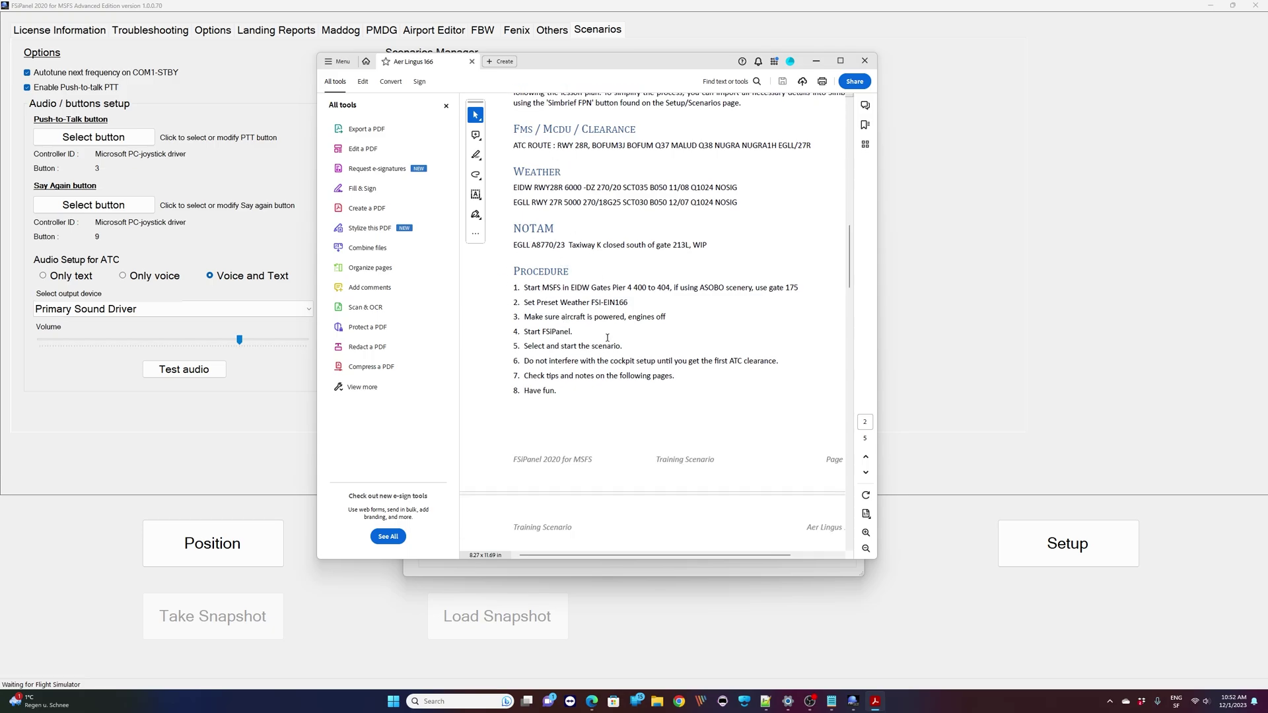
pyautogui.scroll(-3, 595, 330)
pyautogui.scroll(-6, 608, 338)
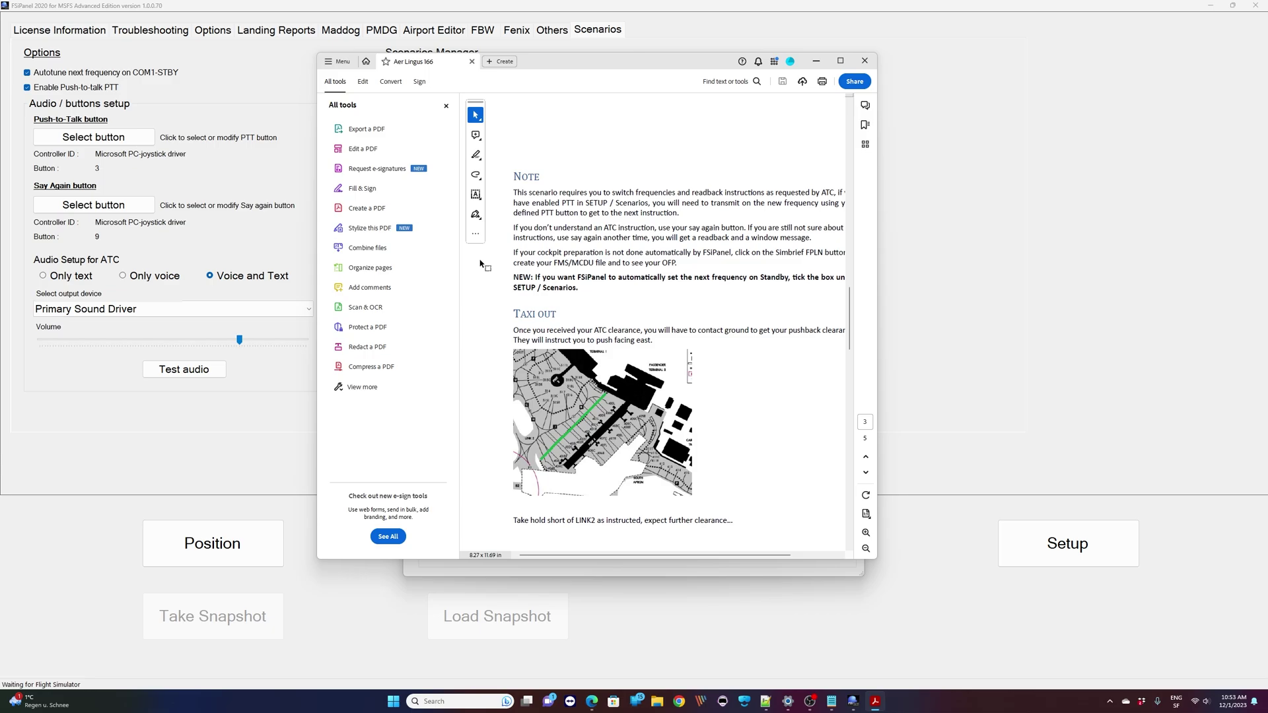
pyautogui.scroll(-4, 572, 273)
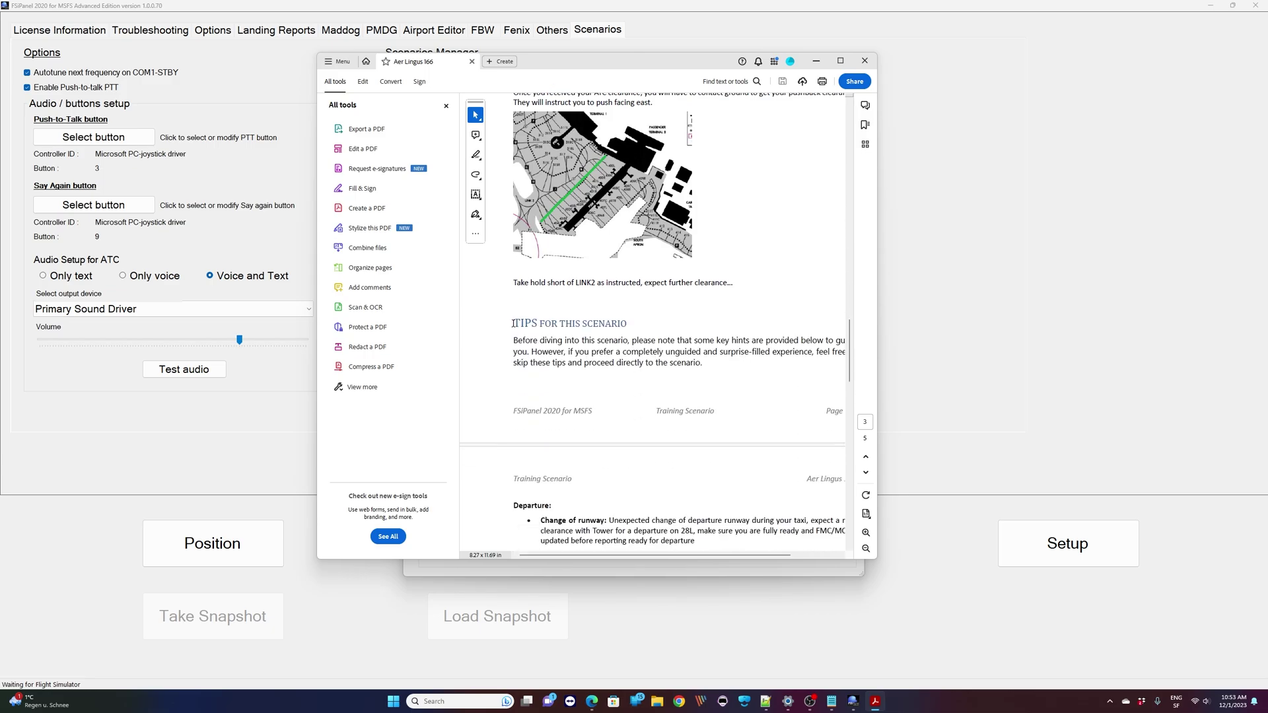
pyautogui.scroll(2, 625, 183)
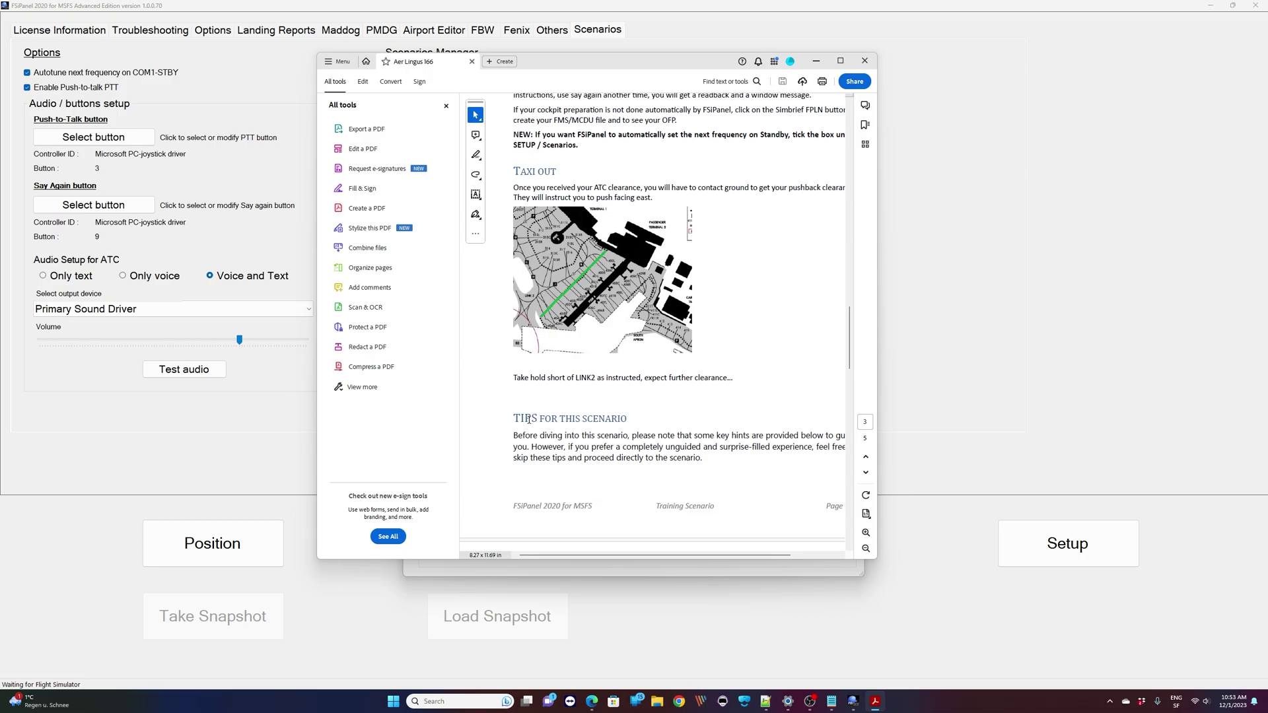
pyautogui.scroll(-3, 541, 413)
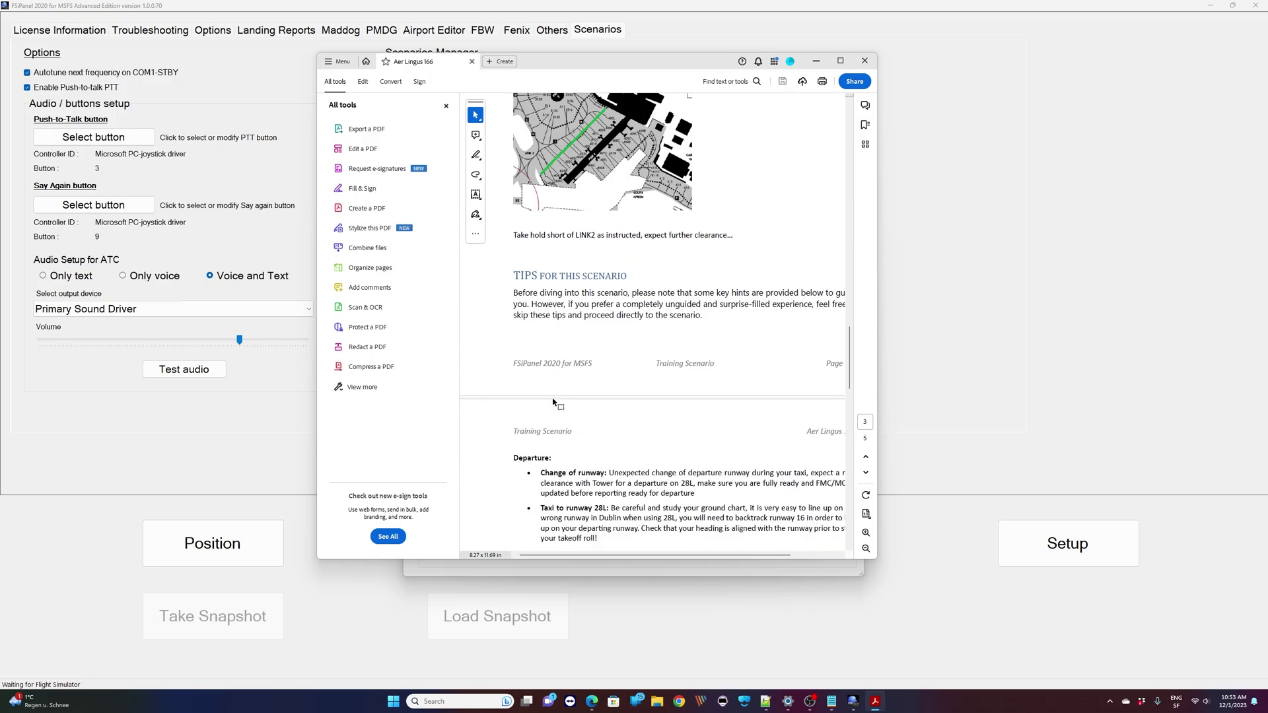
pyautogui.scroll(3, 551, 404)
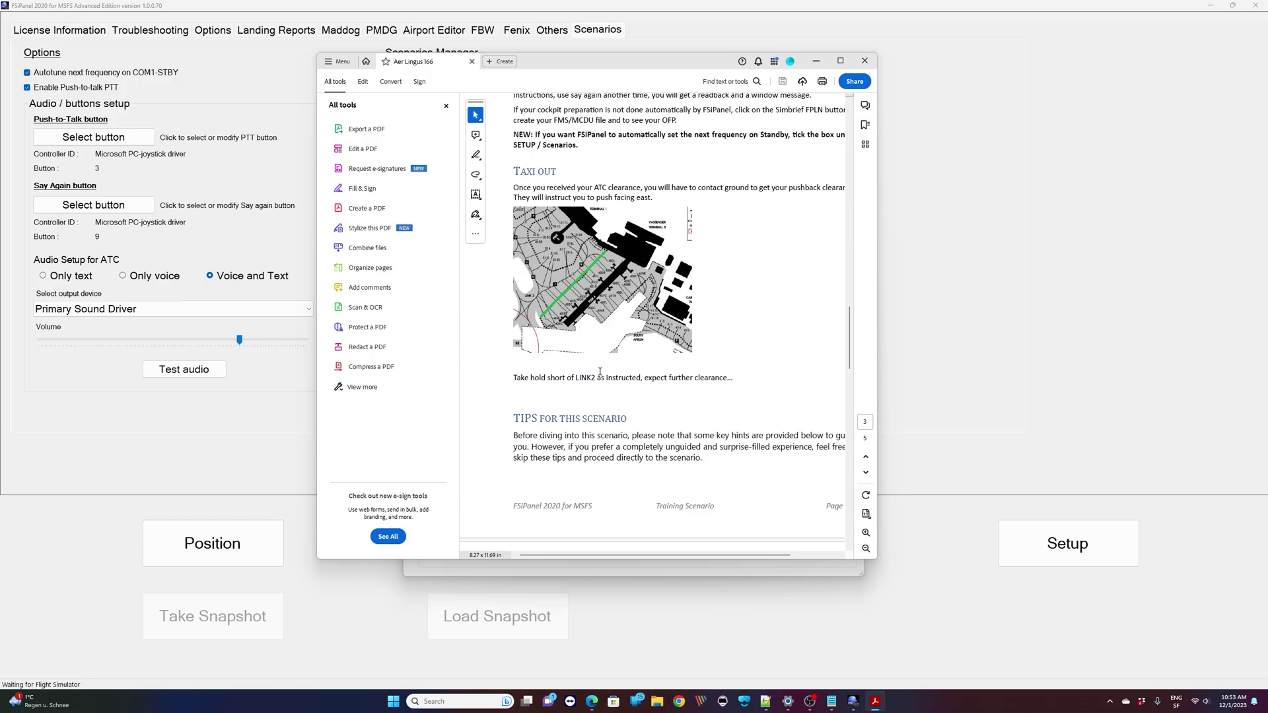
pyautogui.scroll(10, 600, 371)
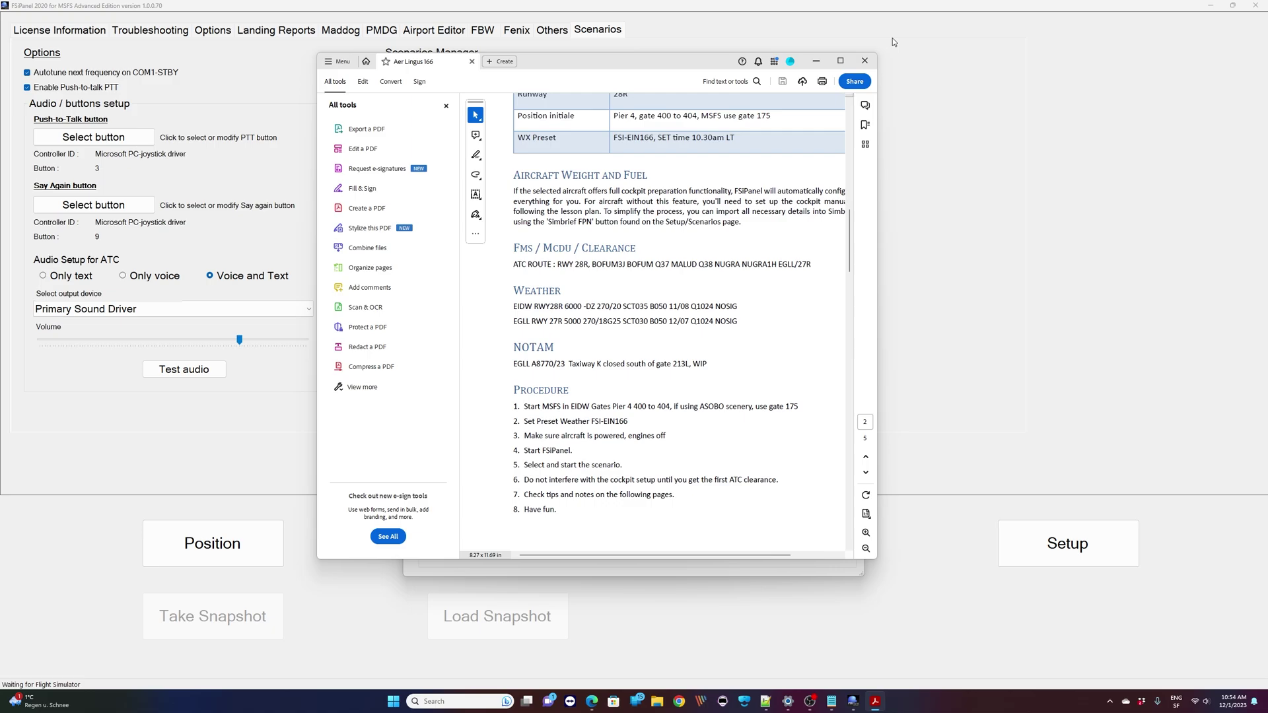
pyautogui.click(864, 60)
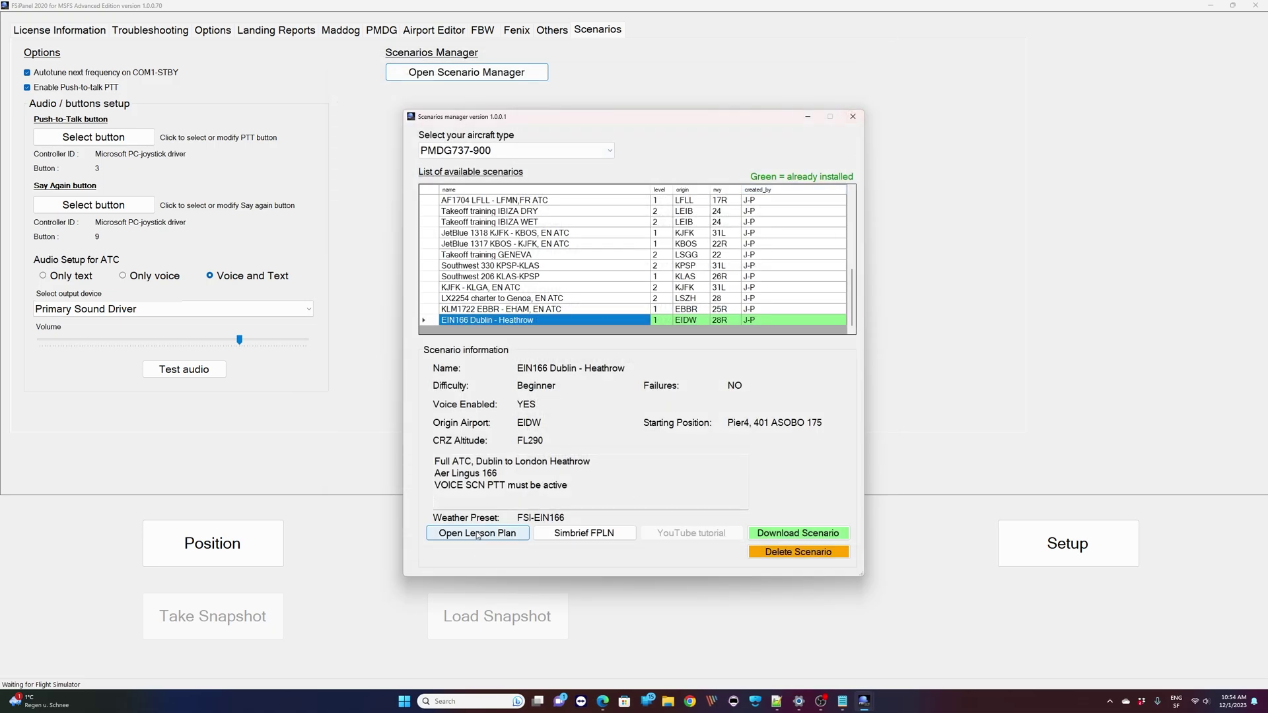
# - Open the scenario's flight plan in SimBrief, check its optional entries, and return to the FSiPanel Scenario Manager
pyautogui.click(599, 537)
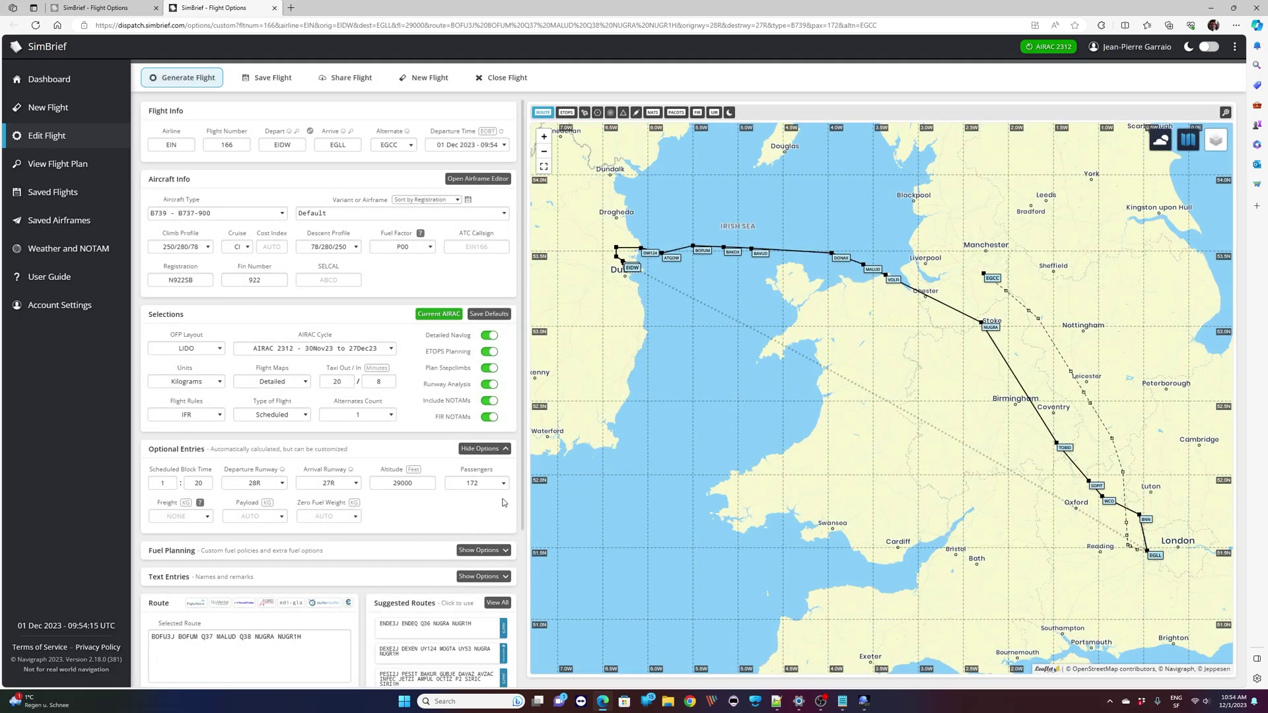
pyautogui.click(486, 481)
pyautogui.moveTo(864, 701)
pyautogui.click(875, 614)
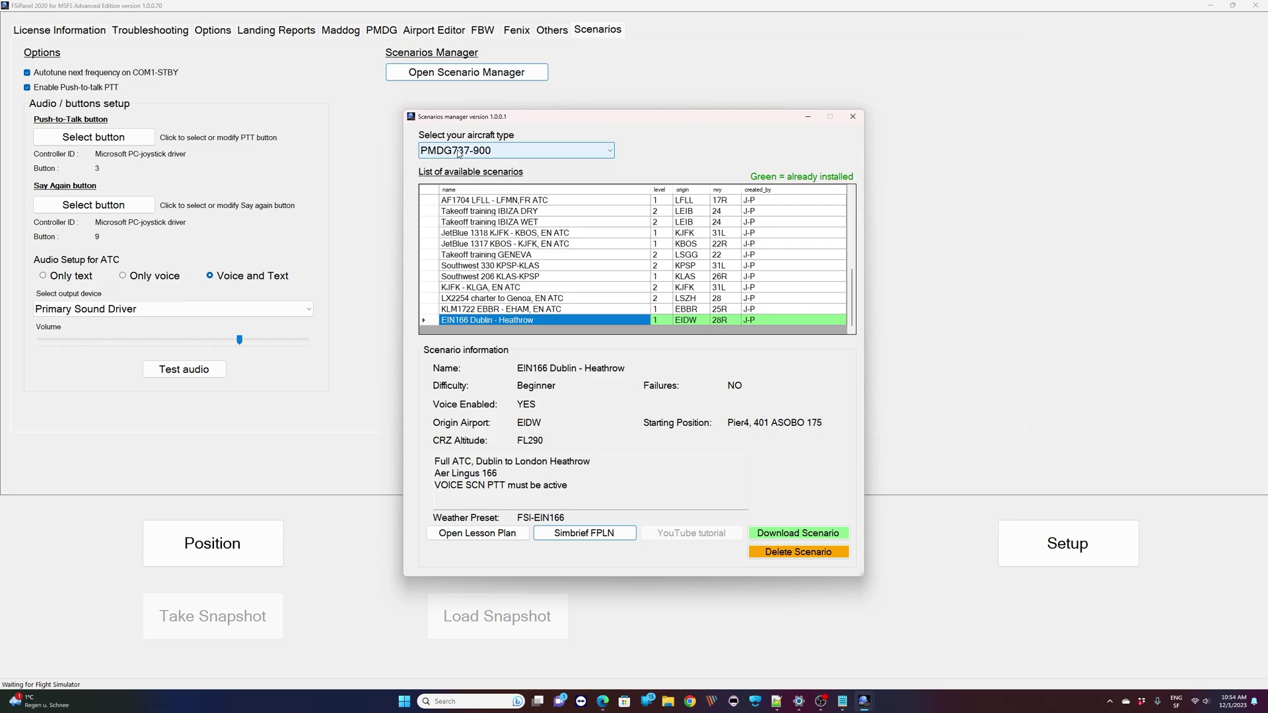
# - Download the EIN166 Dublin - Heathrow scenario with its weather preset and reselect it in the scenario list
pyautogui.click(553, 334)
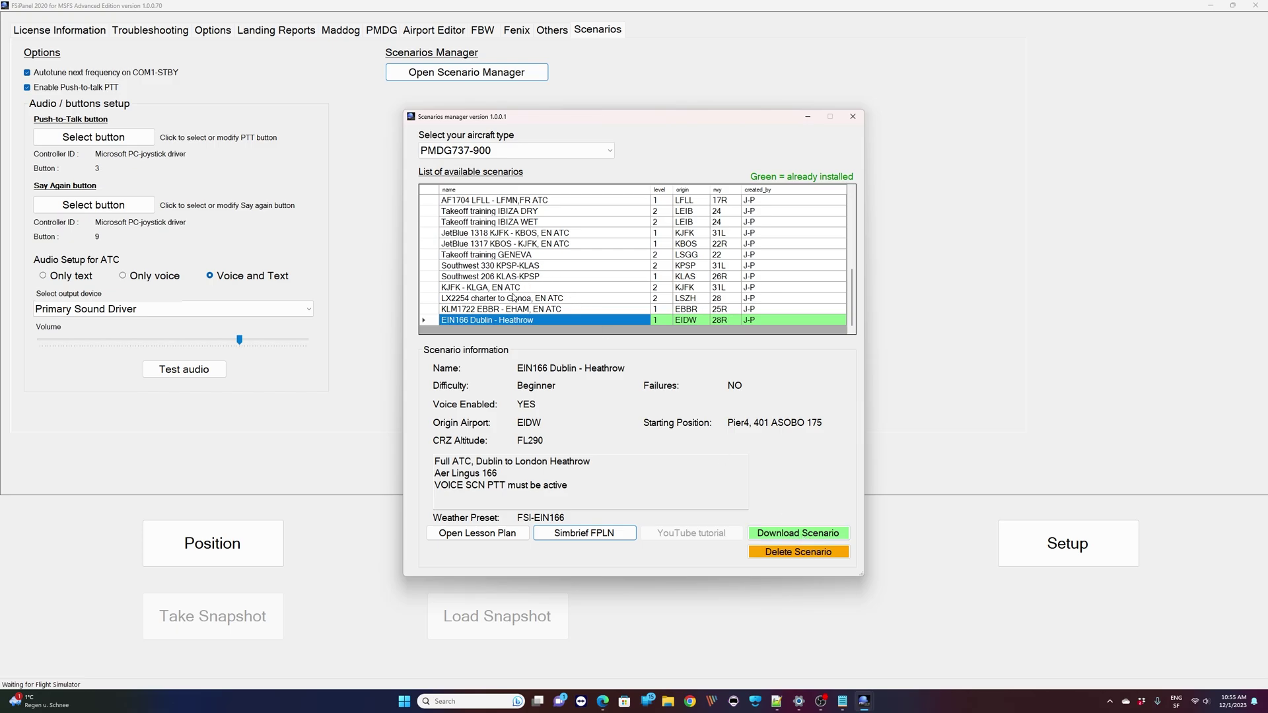
pyautogui.click(819, 536)
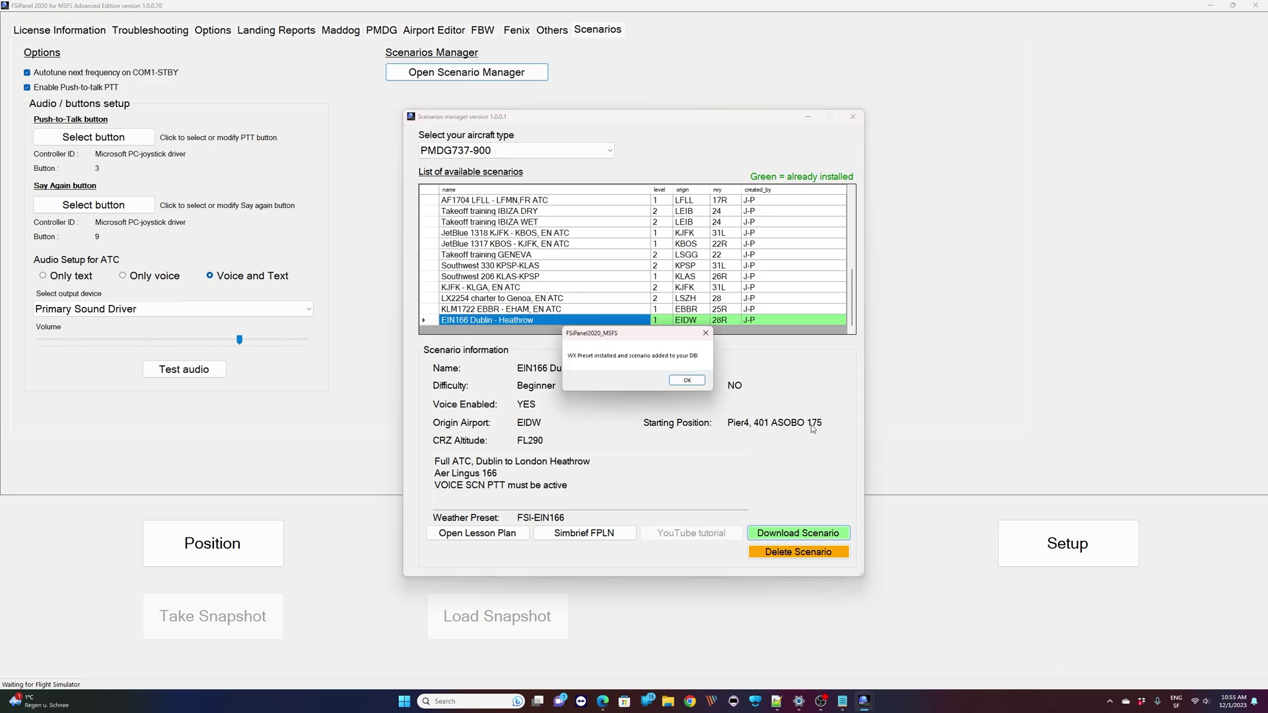
pyautogui.click(692, 385)
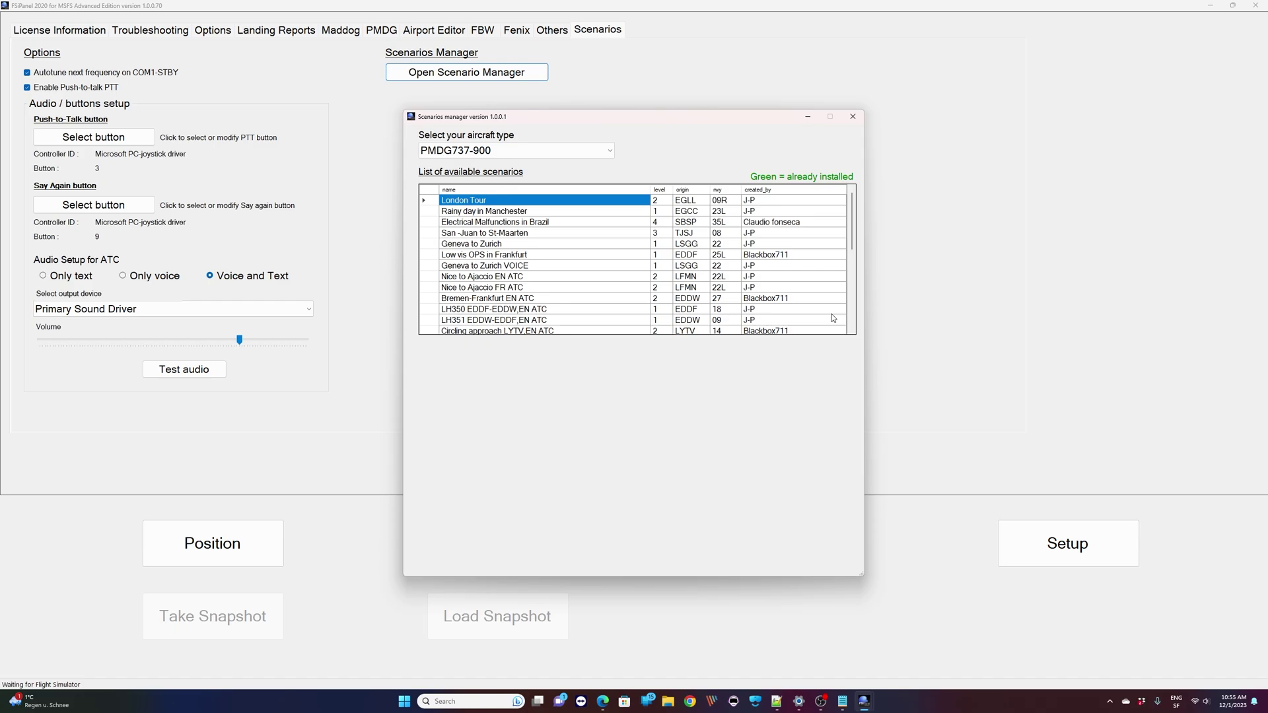
pyautogui.scroll(-6, 834, 317)
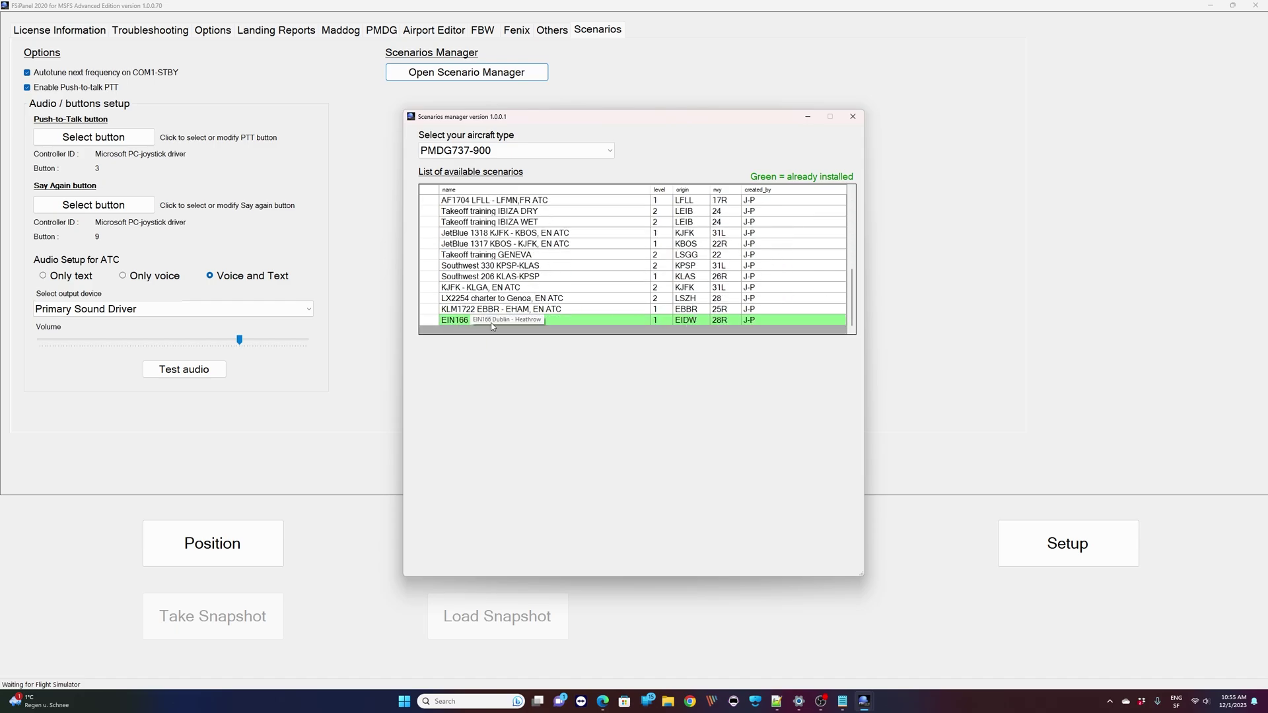
pyautogui.click(539, 320)
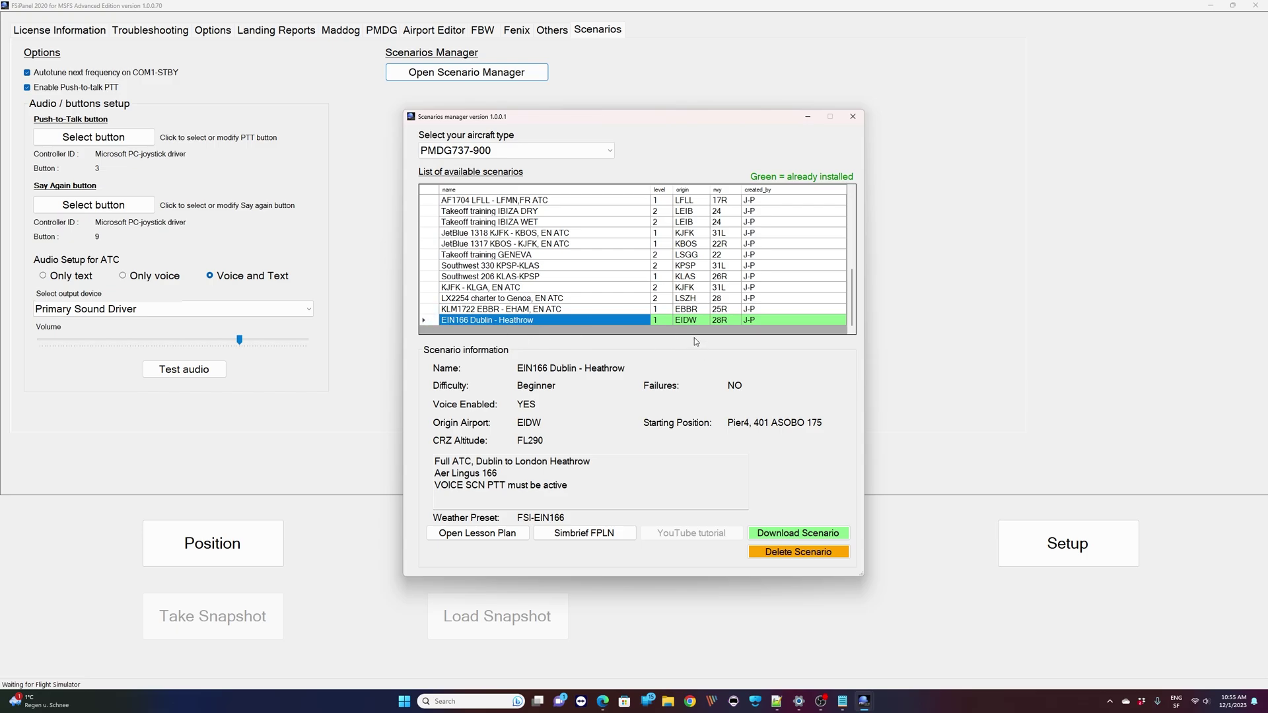
# - Delete the installed EIN166 Dublin - Heathrow scenario for the PMDG737-900 and look through the scenario list
pyautogui.click(768, 552)
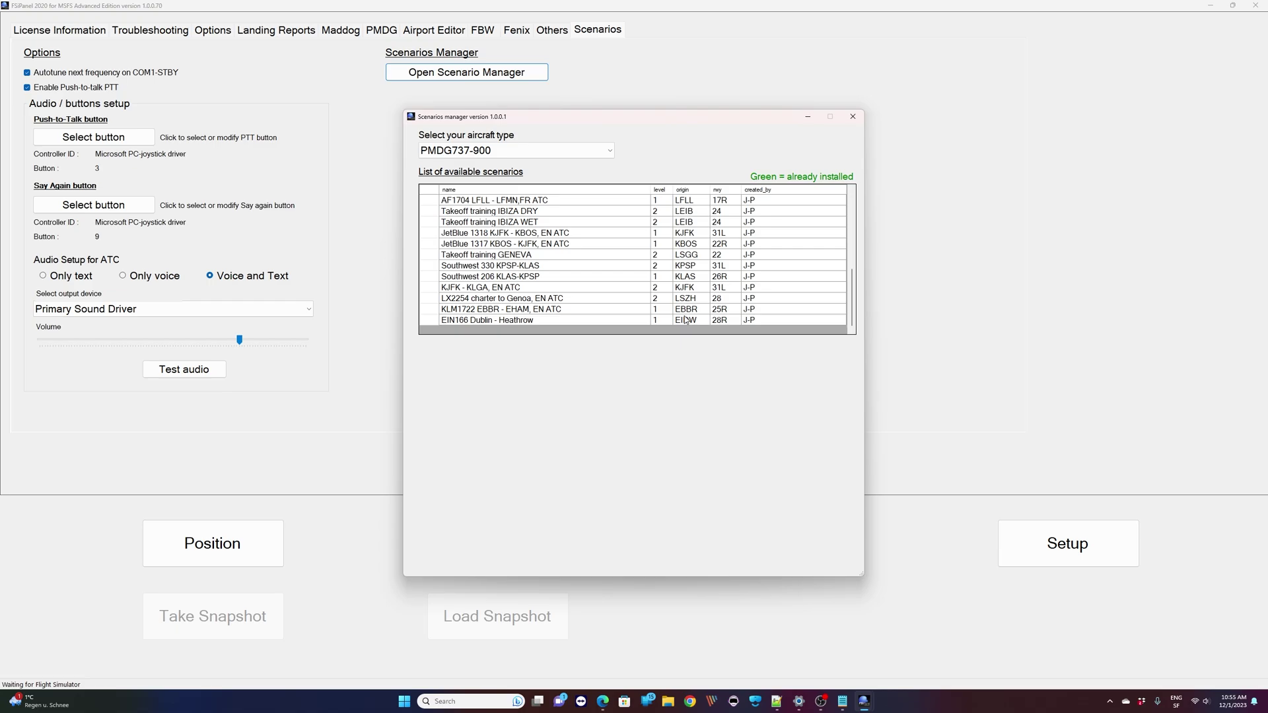
pyautogui.scroll(4, 669, 213)
pyautogui.scroll(-4, 668, 214)
# - Select the LX2254 charter to Genoa scenario, check the initial setup in its lesson plan, and close the document
pyautogui.click(511, 302)
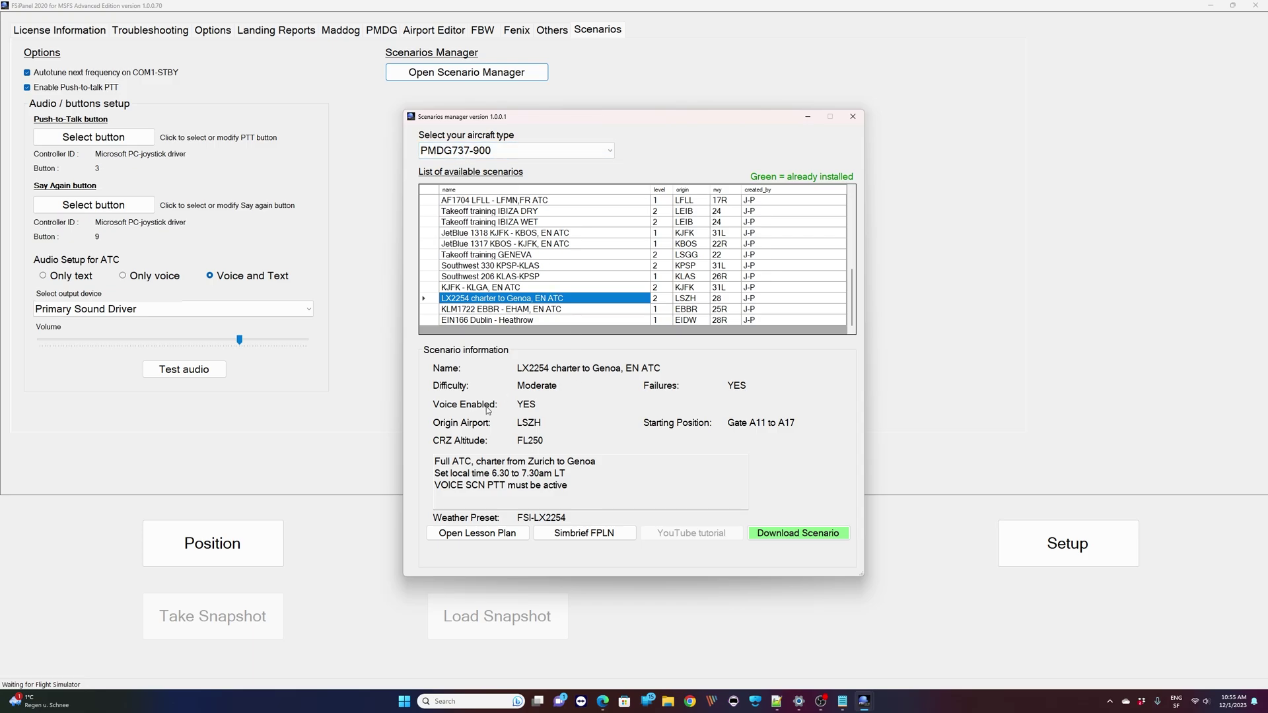
pyautogui.click(477, 533)
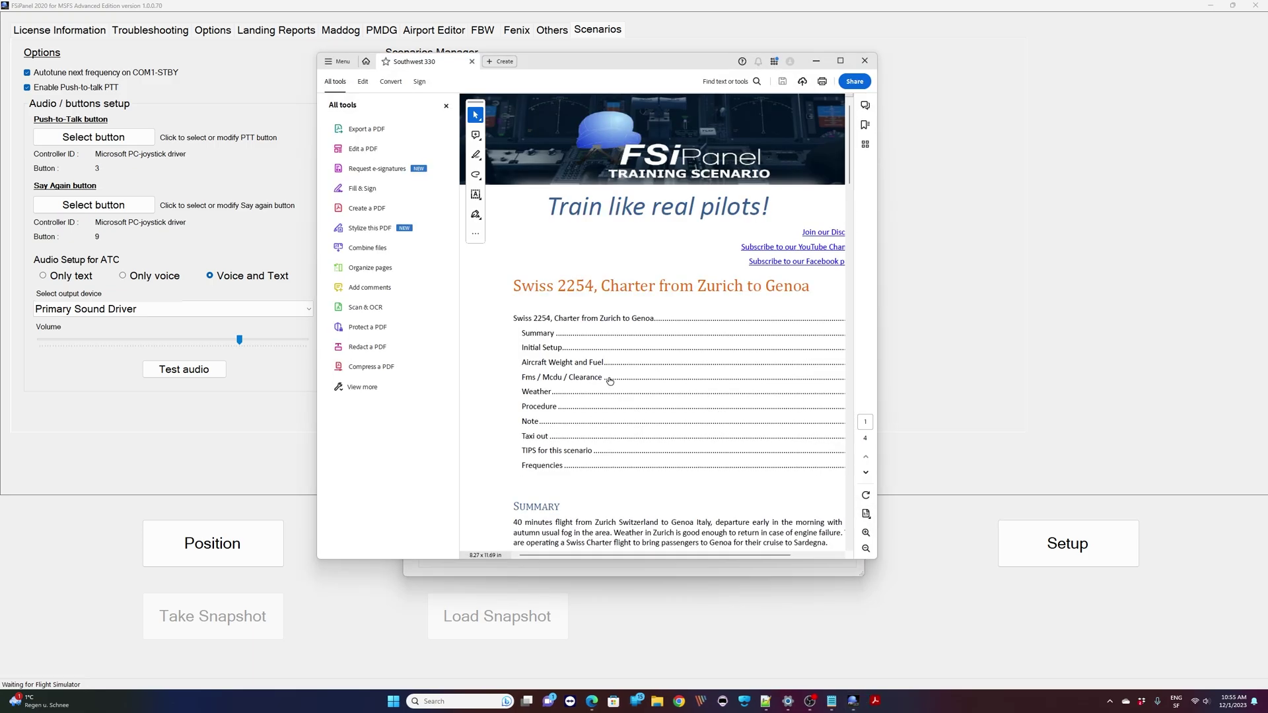
pyautogui.scroll(-3, 626, 348)
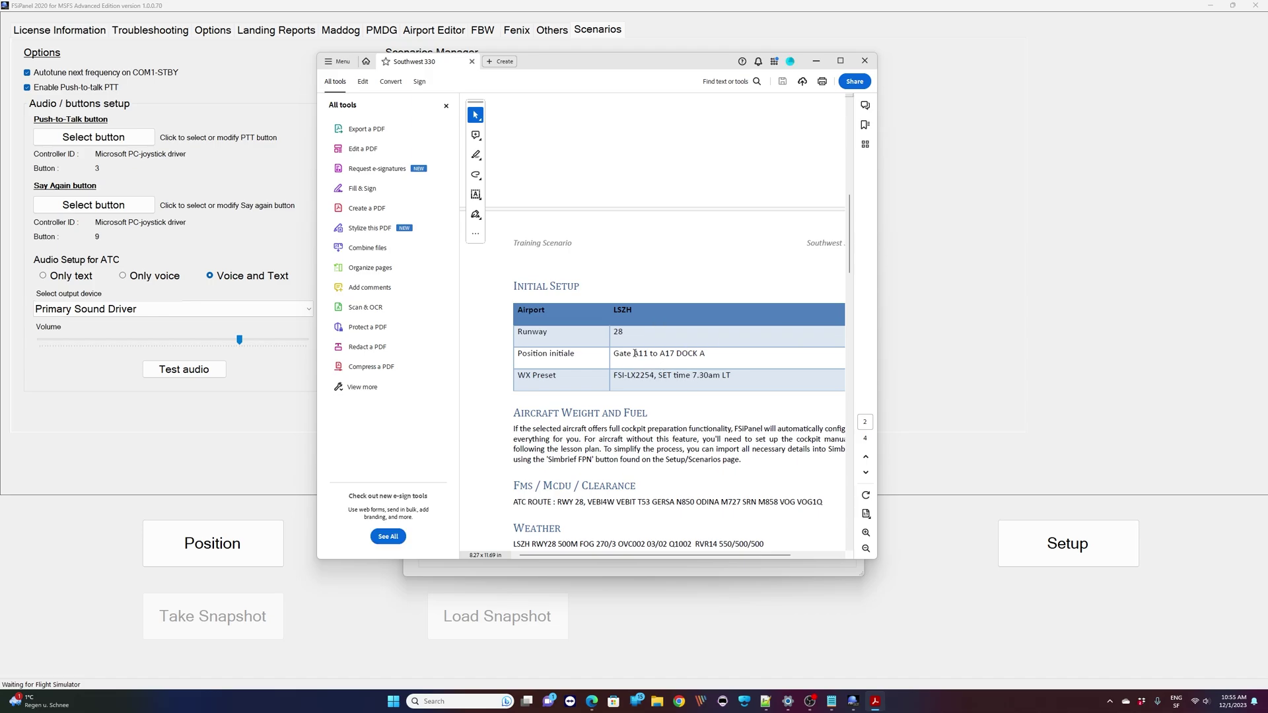
pyautogui.click(857, 64)
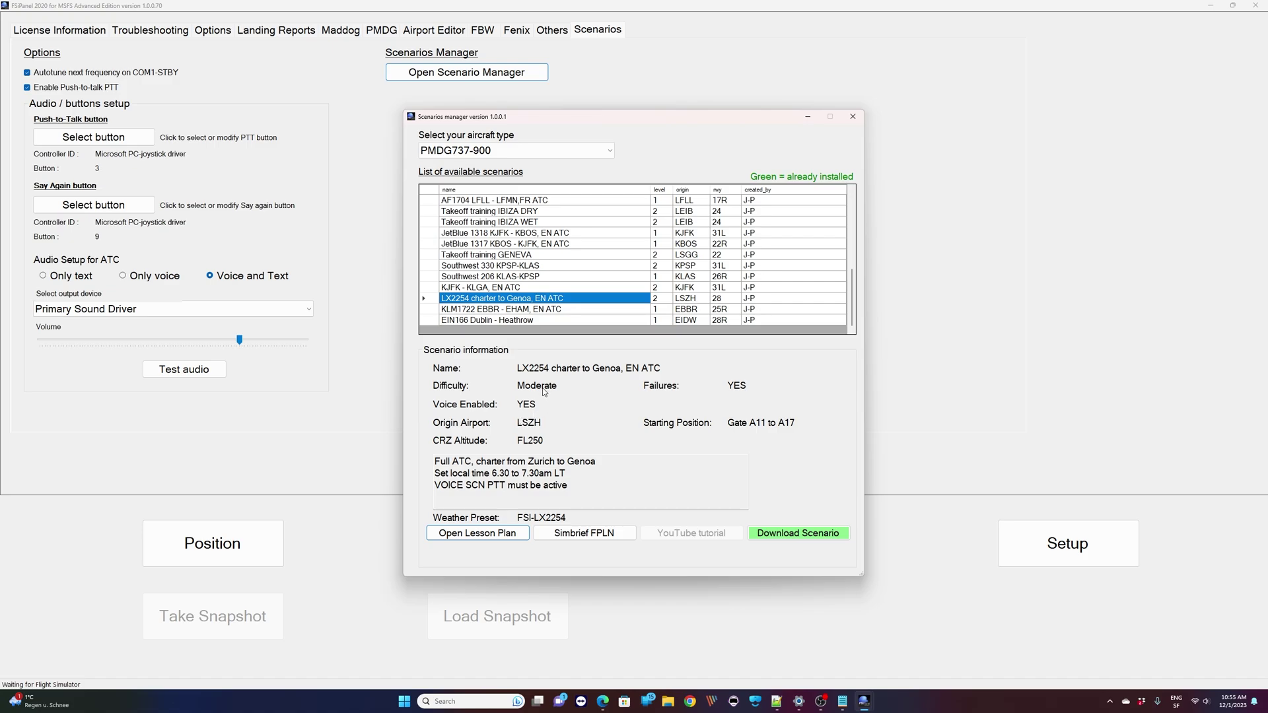
# - Reopen the LX2254 lesson plan, read its note, taxi-out and tips sections, and close the document
pyautogui.click(477, 533)
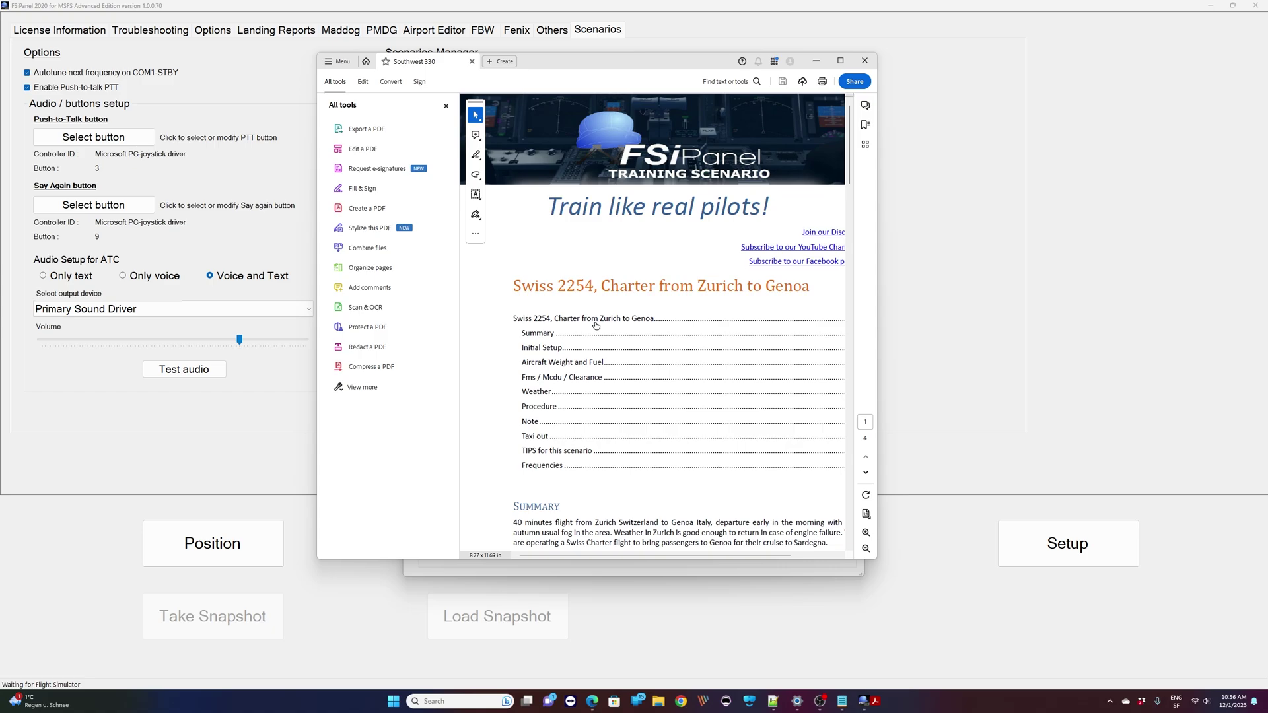
pyautogui.scroll(-5, 598, 327)
pyautogui.scroll(-15, 595, 325)
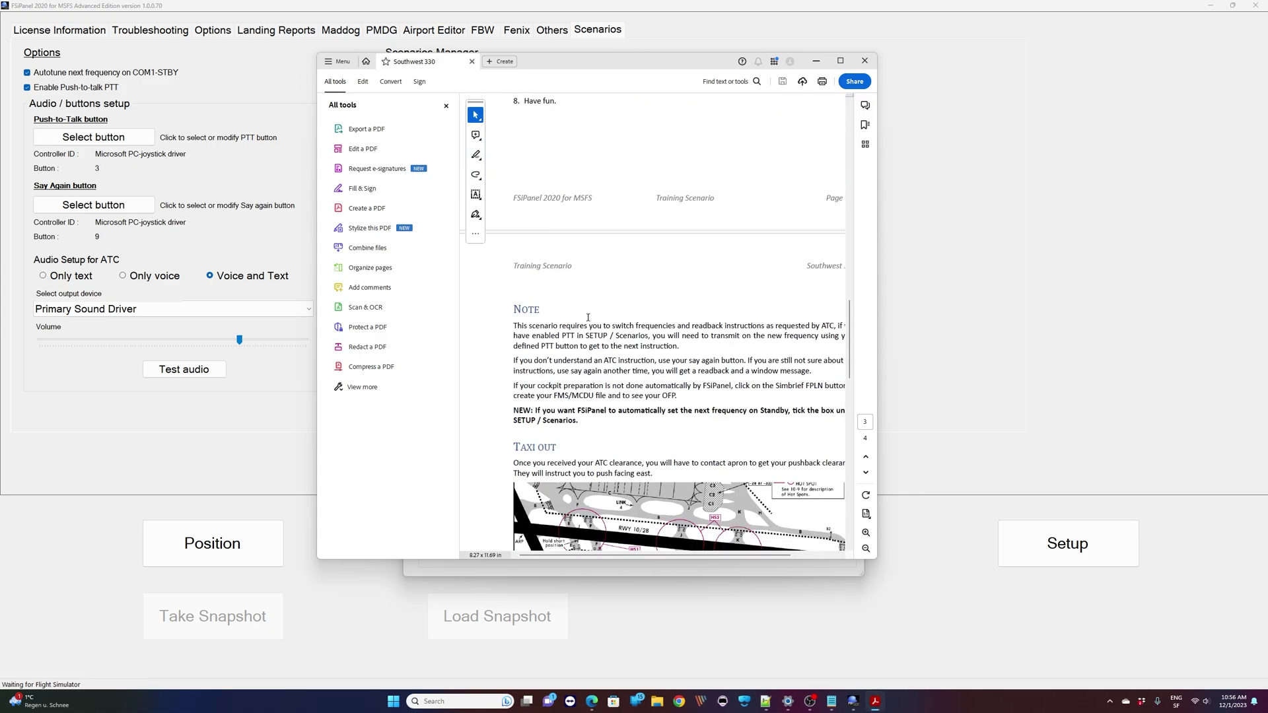
pyautogui.scroll(5, 588, 318)
pyautogui.scroll(-4, 588, 318)
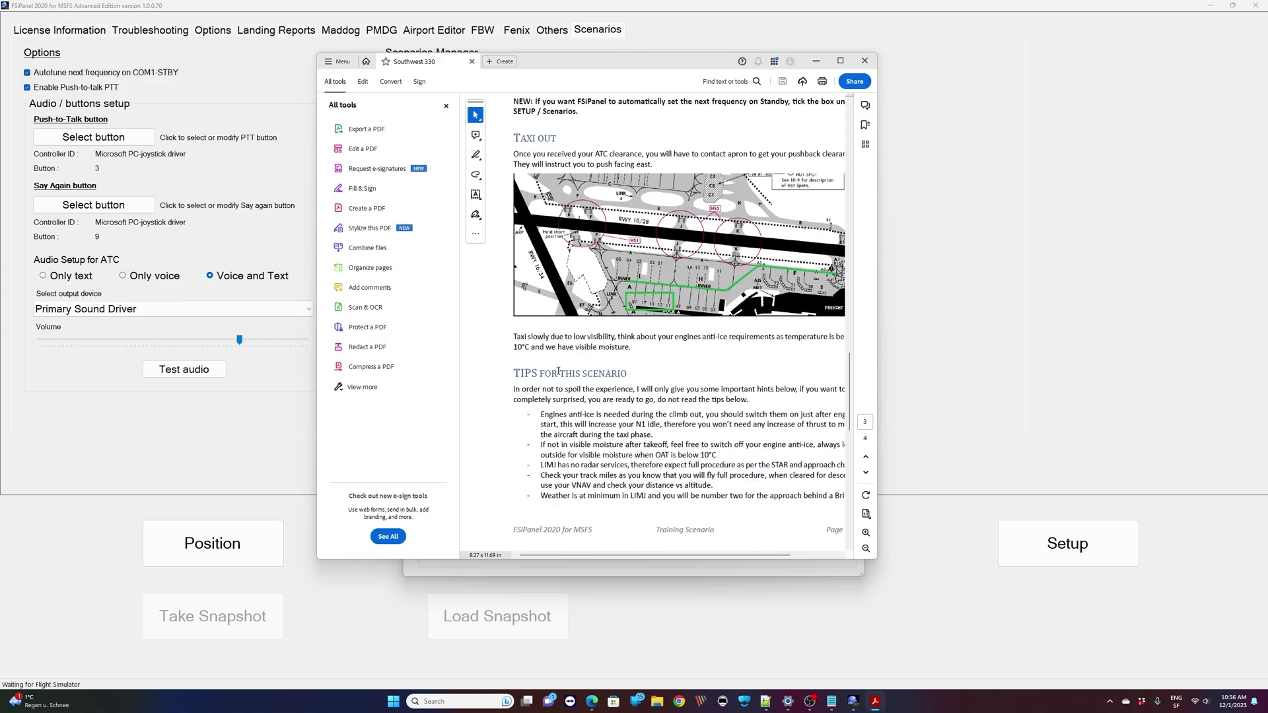
pyautogui.scroll(1, 588, 317)
pyautogui.scroll(-3, 574, 349)
pyautogui.scroll(6, 574, 350)
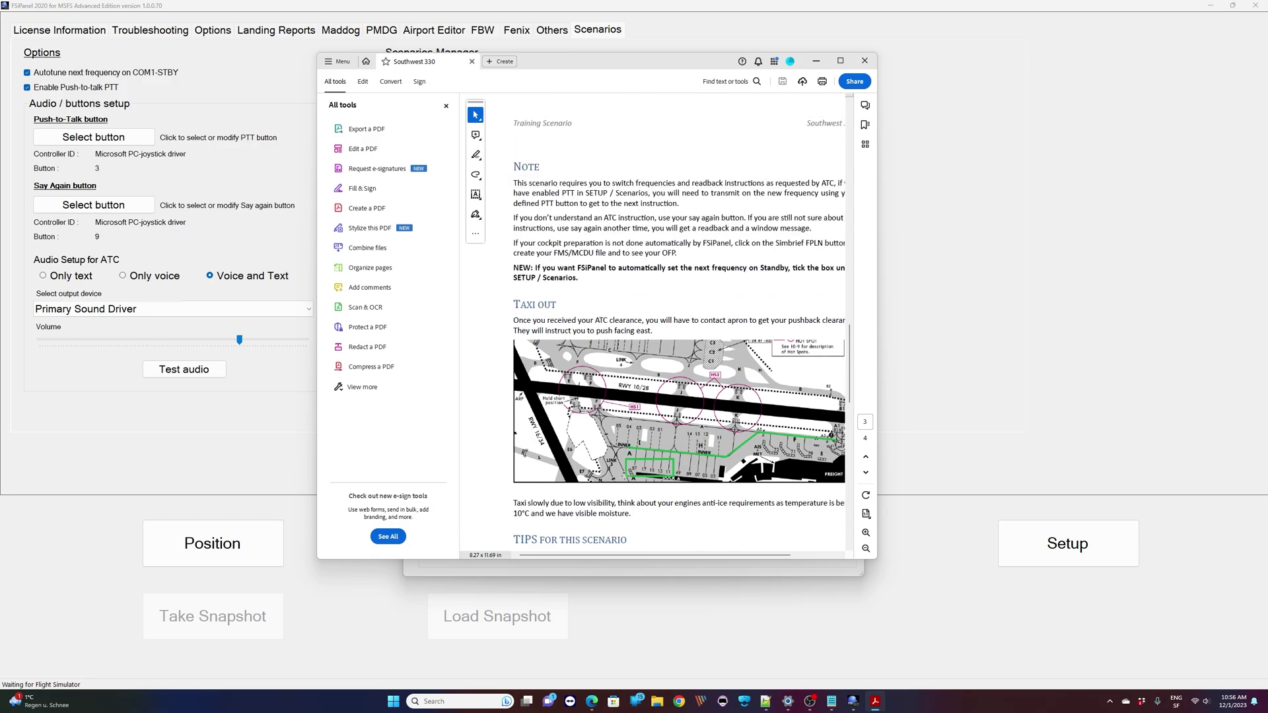
pyautogui.click(864, 60)
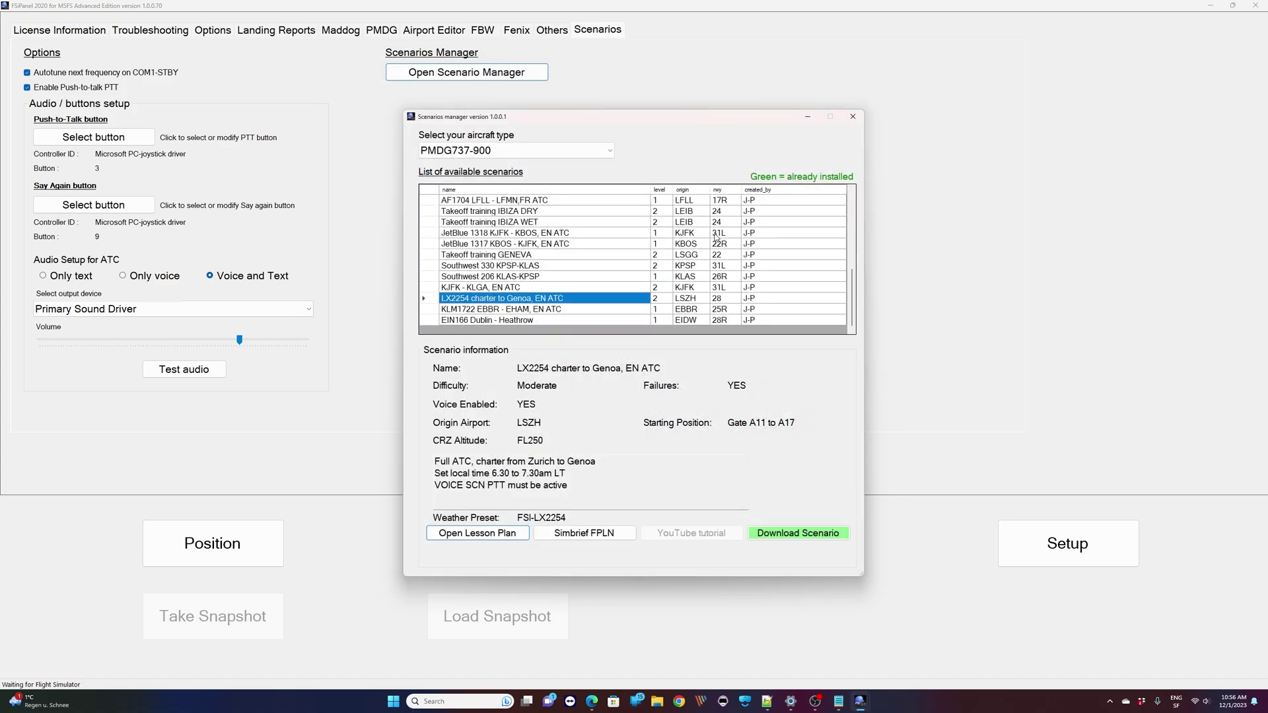
# - Open the LX2254 flight plan in SimBrief, generate the flight, review its flight plan PDF, and return to the FSiPanel Scenario Manager
pyautogui.click(599, 541)
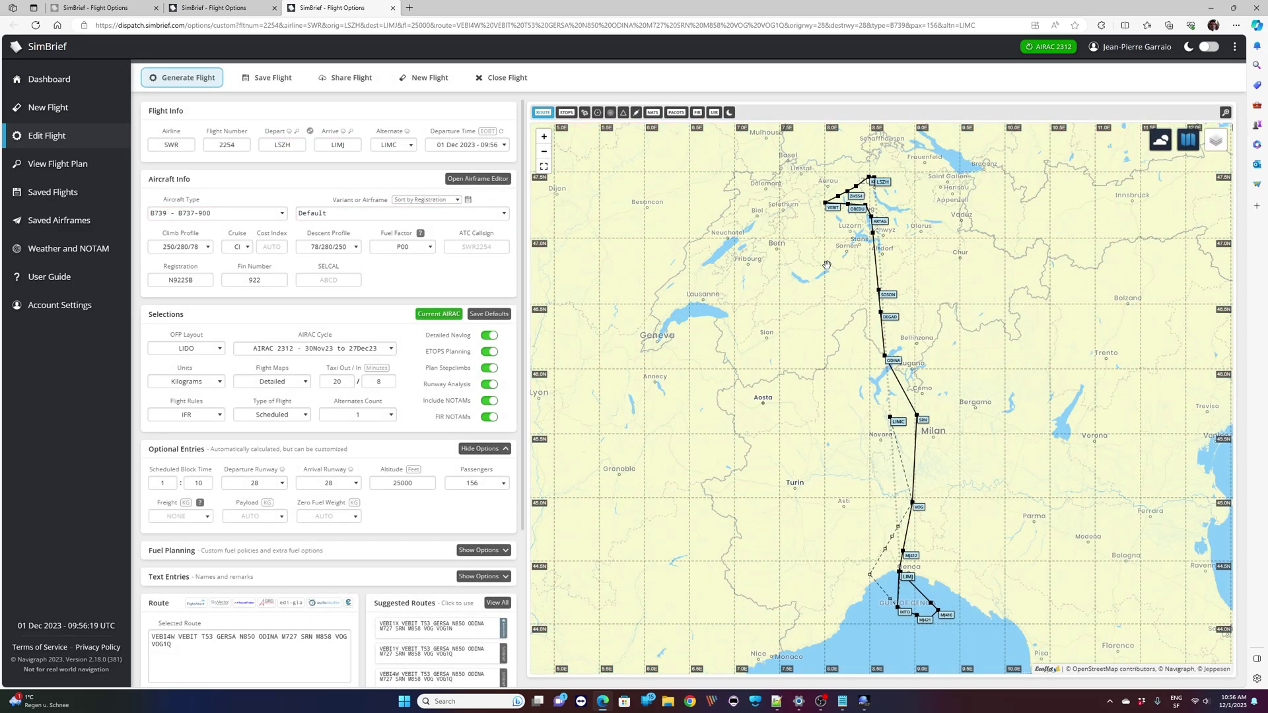
pyautogui.click(182, 88)
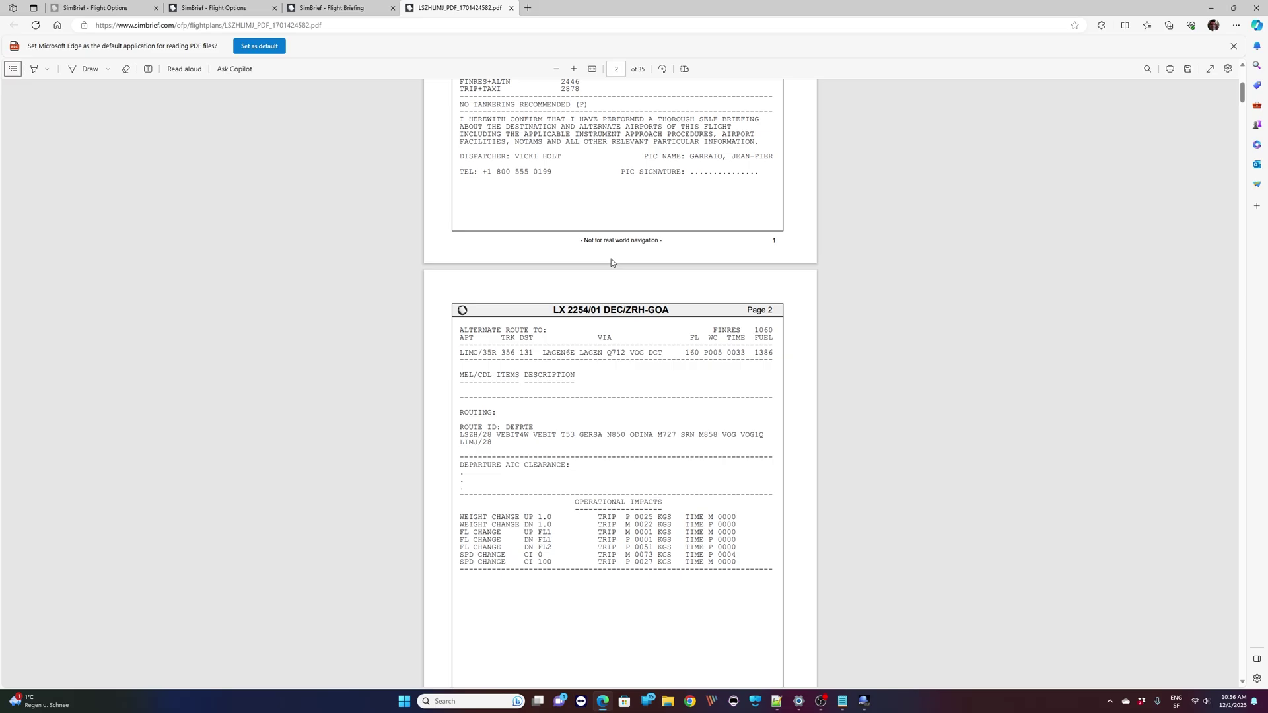
pyautogui.moveTo(844, 700)
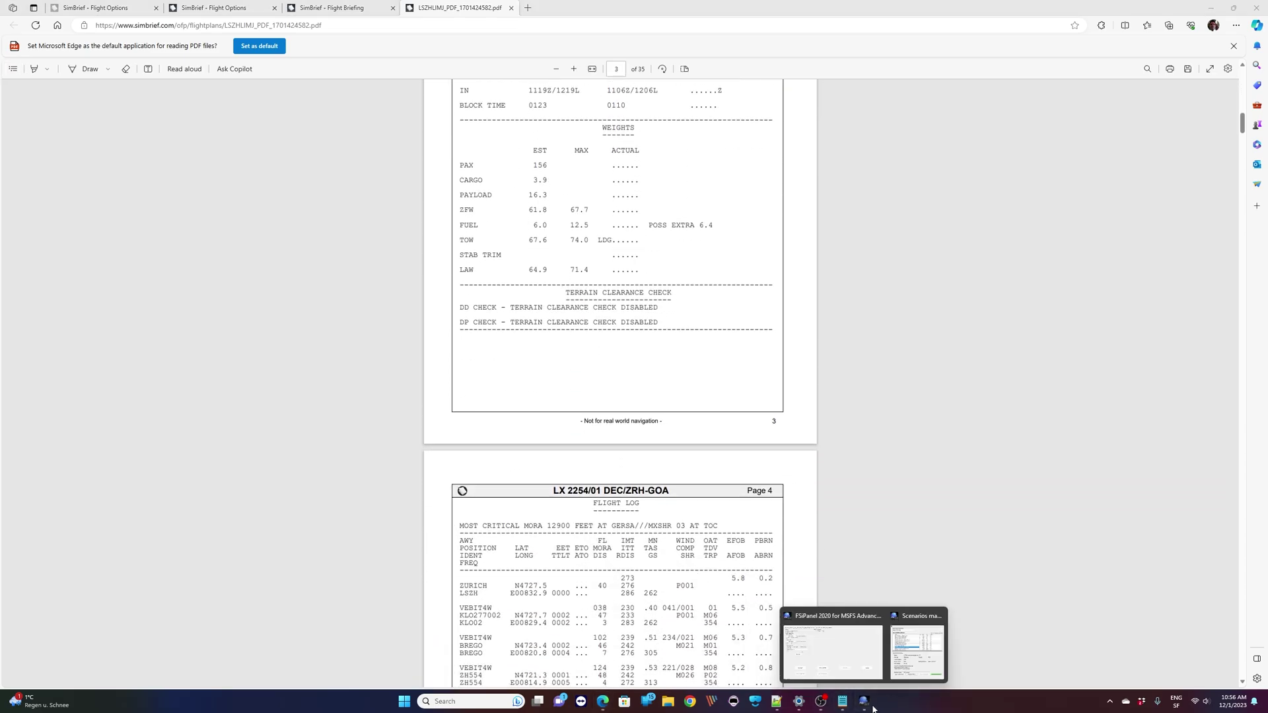
pyautogui.click(915, 656)
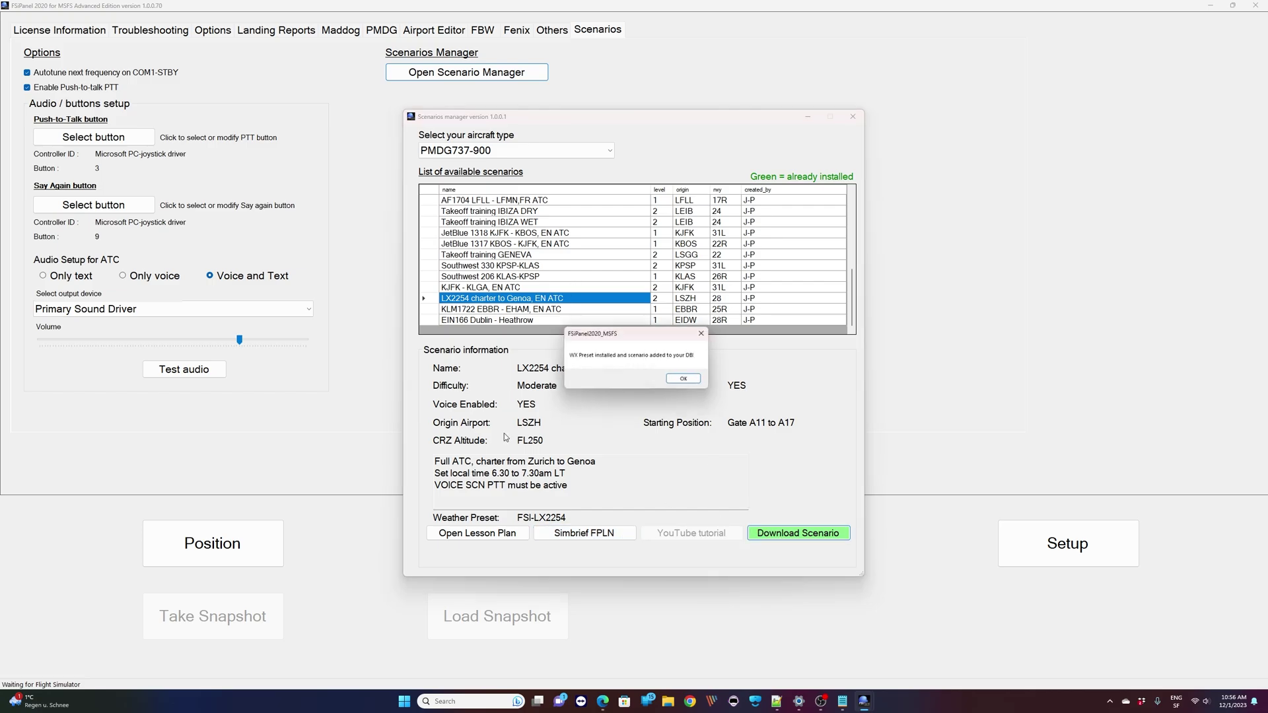
# - Download the LX2254 charter to Genoa scenario with its weather preset for the PMDG737-900 and look through the scenario list
pyautogui.click(673, 386)
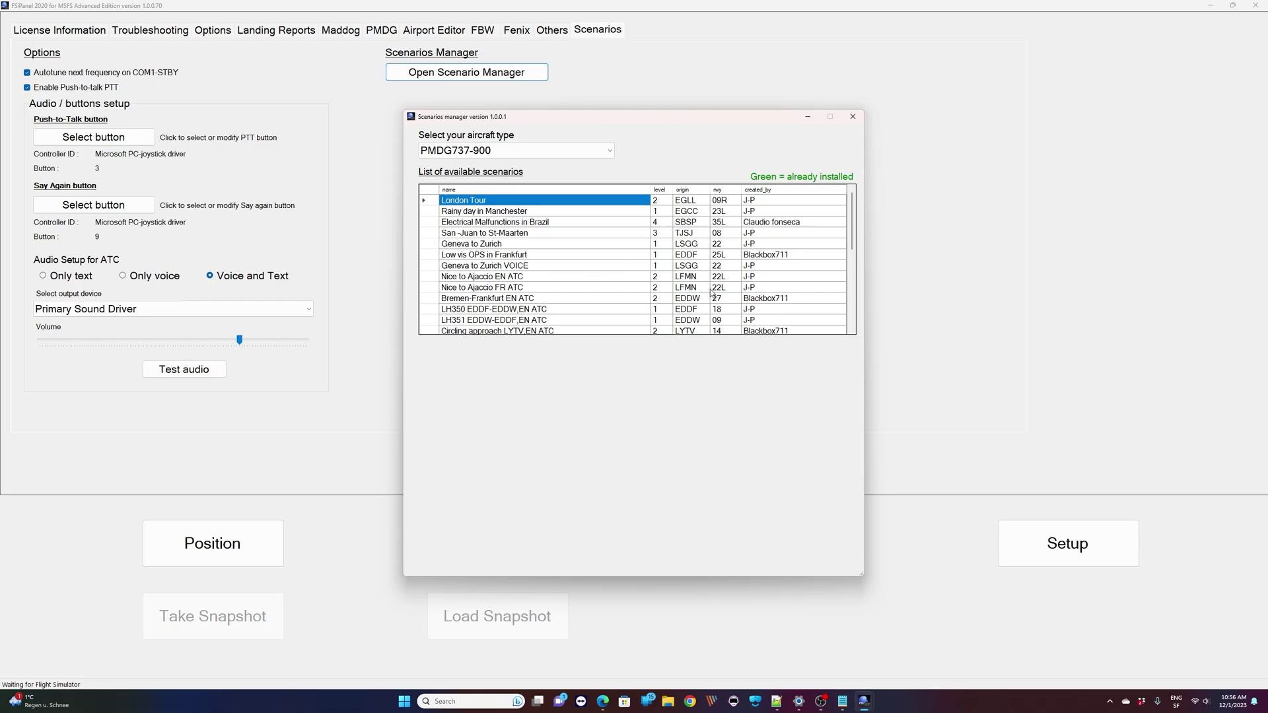
pyautogui.click(851, 262)
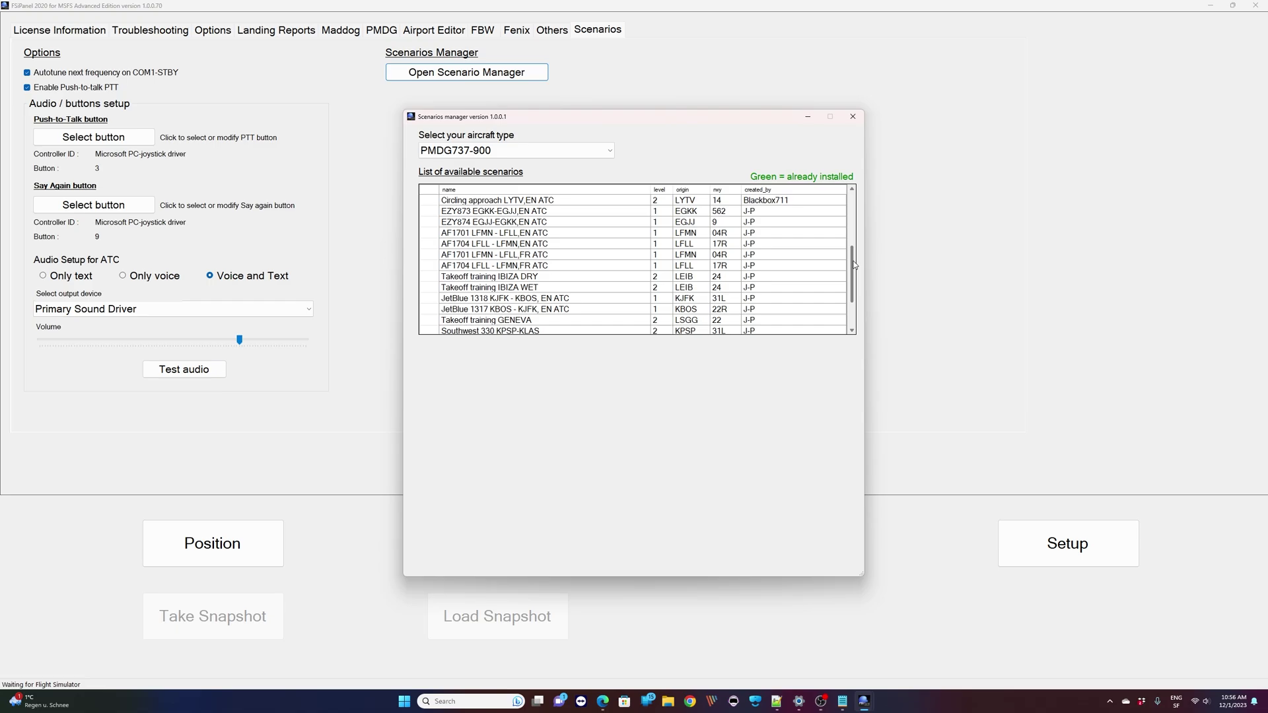
pyautogui.scroll(2, 633, 264)
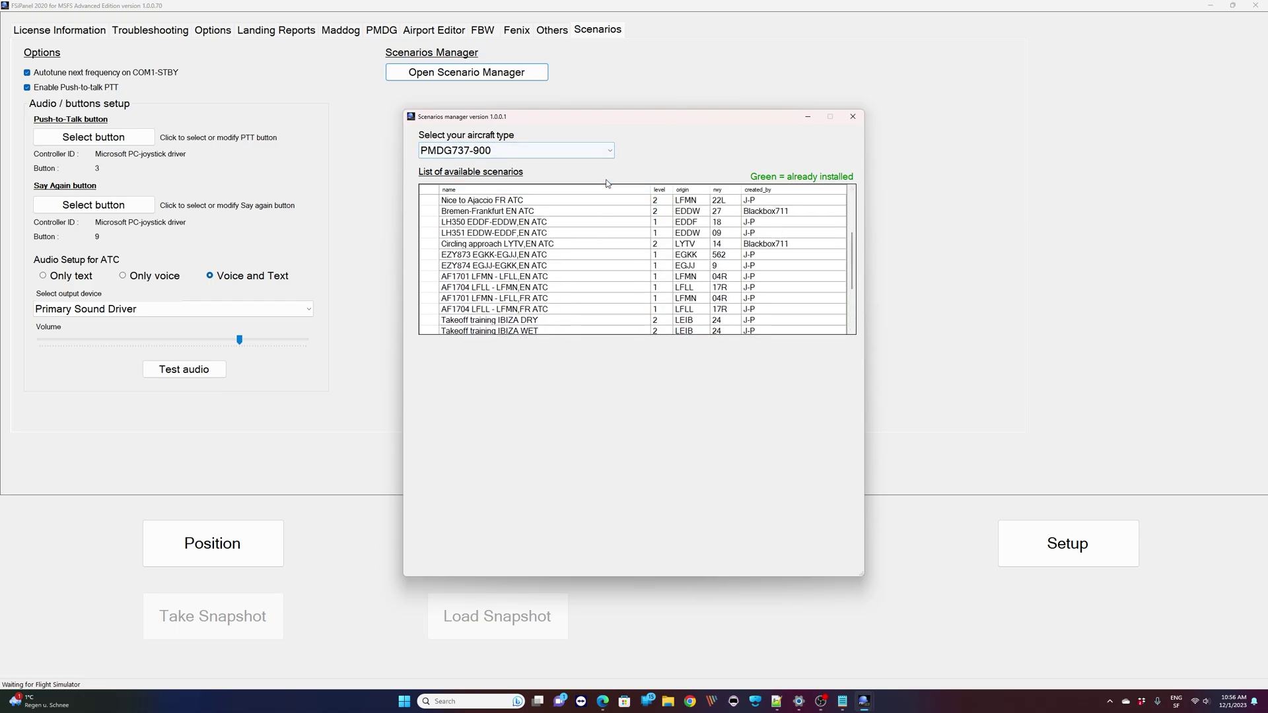
# - Set the aircraft type to FENIX A320, download the LX2254 charter to Genoa scenario, and check its entry in the list
pyautogui.click(607, 151)
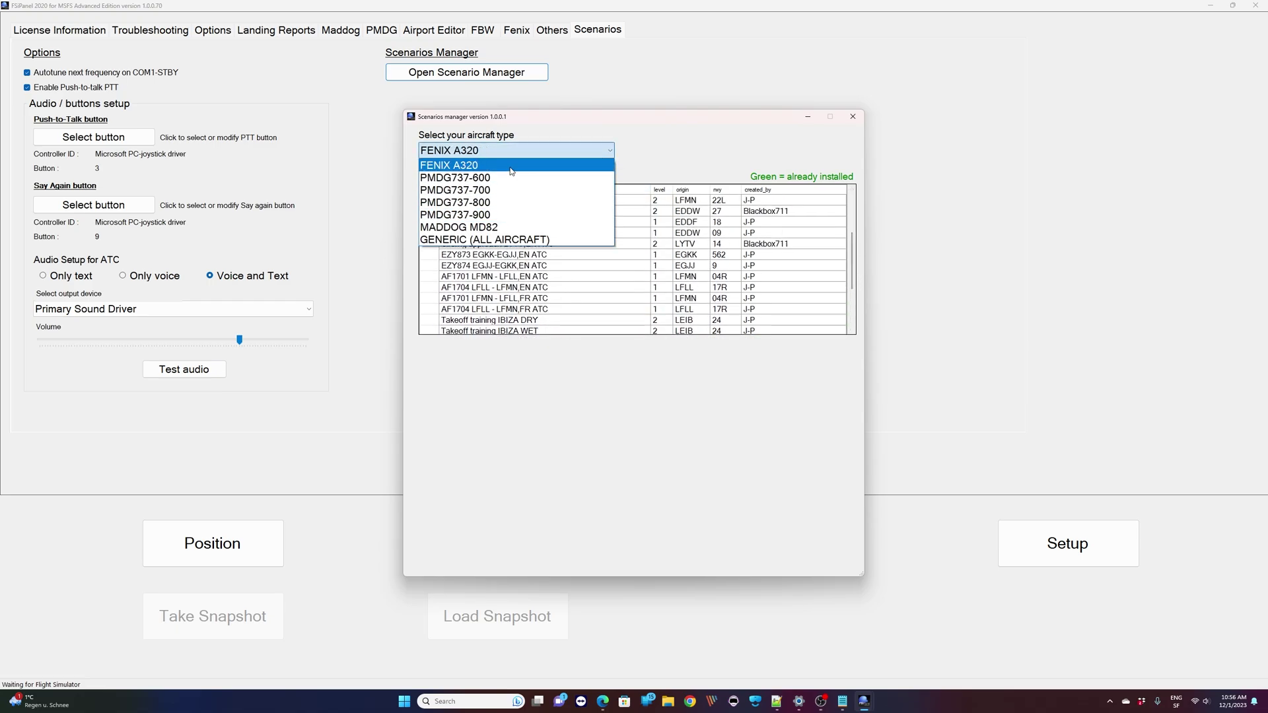
pyautogui.click(510, 165)
pyautogui.scroll(-3, 583, 273)
pyautogui.click(506, 299)
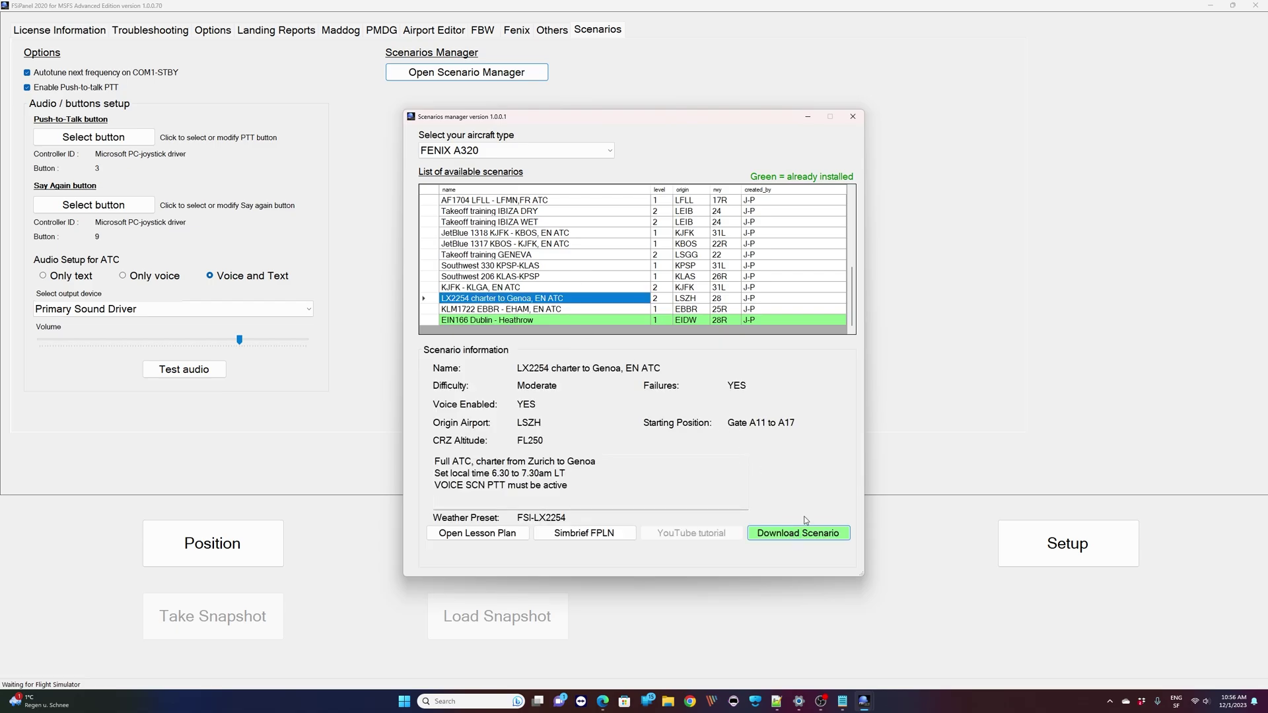
pyautogui.click(797, 533)
pyautogui.click(692, 379)
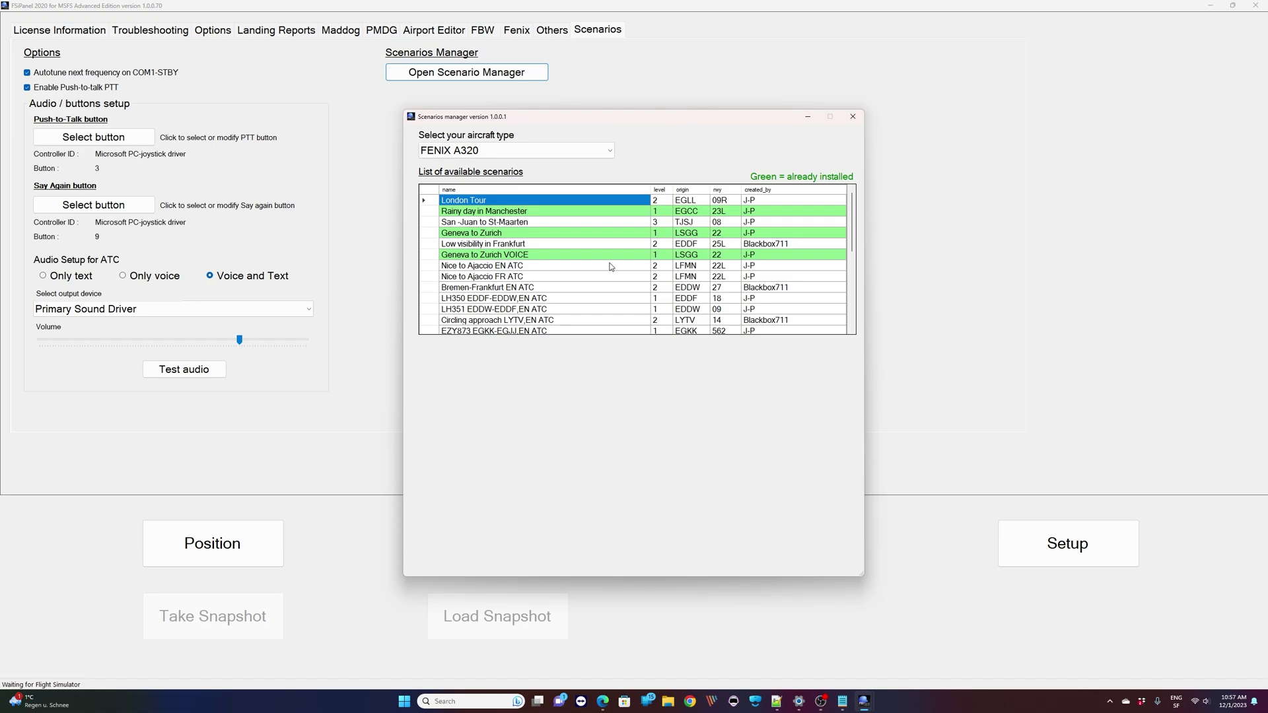
pyautogui.scroll(-5, 610, 267)
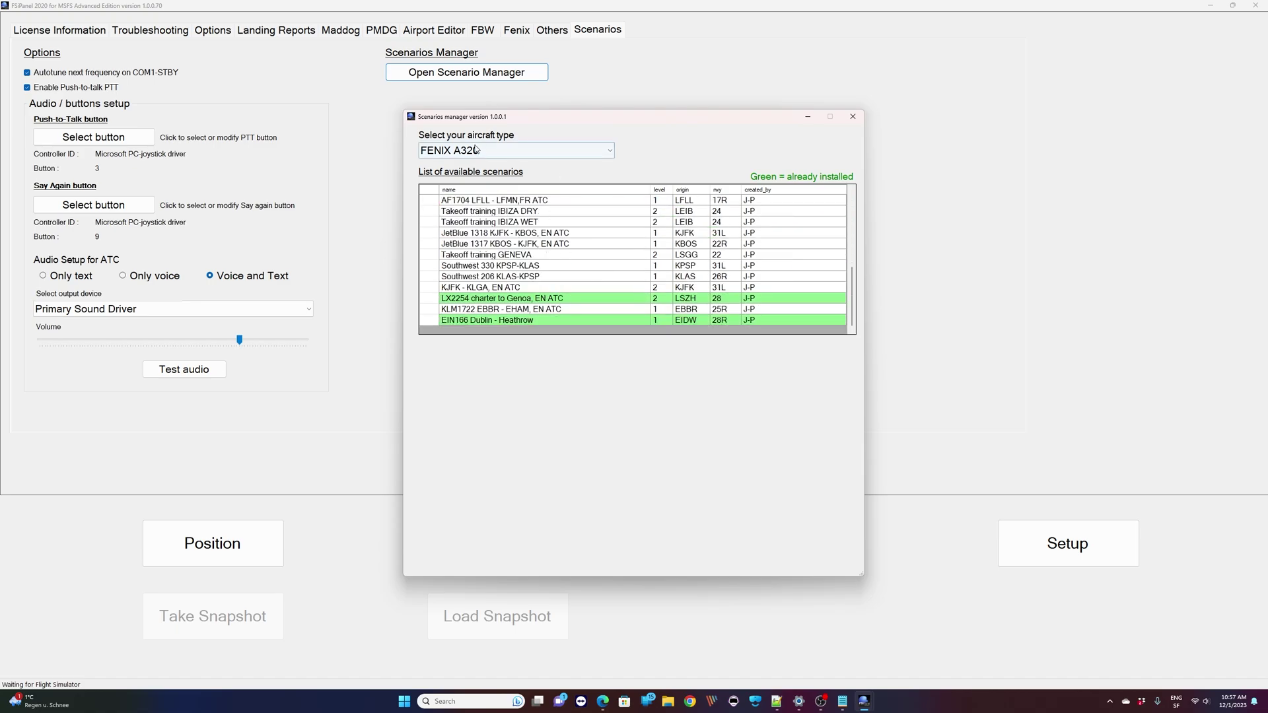
# - Set the aircraft type to GENERIC (ALL AIRCRAFT), download the LX2254 charter to Genoa scenario, and reselect it in the list
pyautogui.click(545, 153)
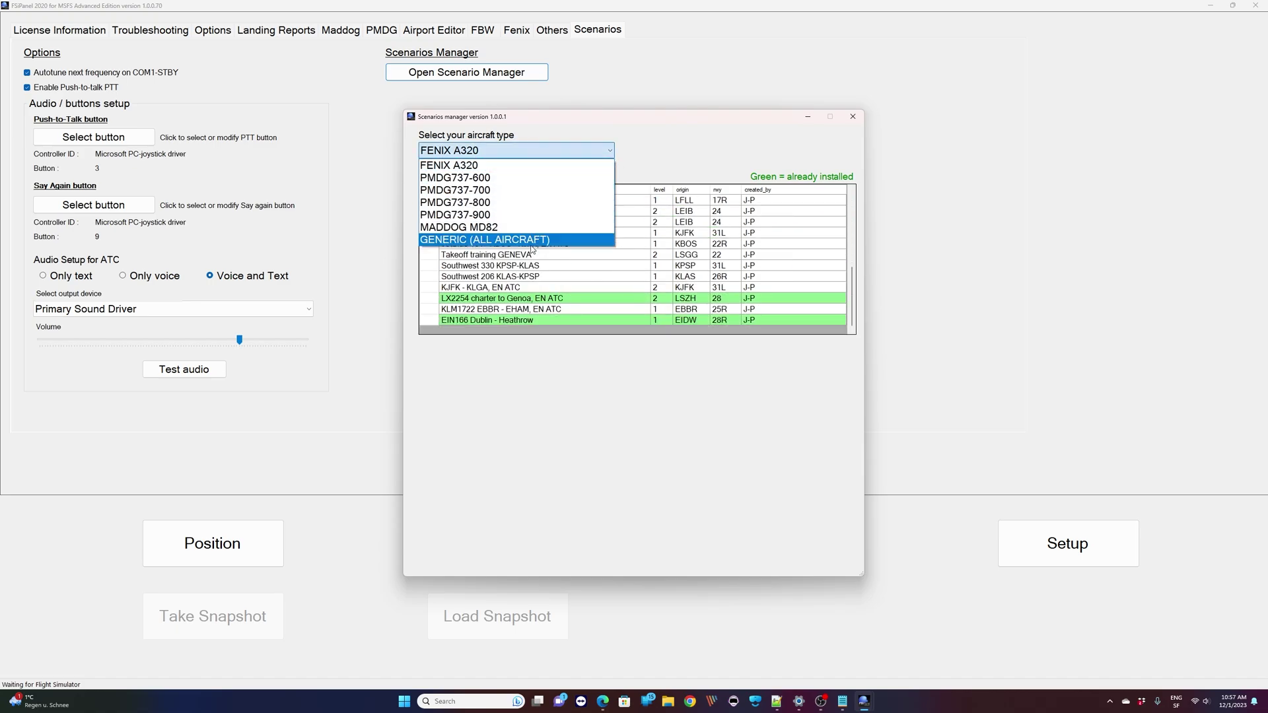
pyautogui.click(530, 246)
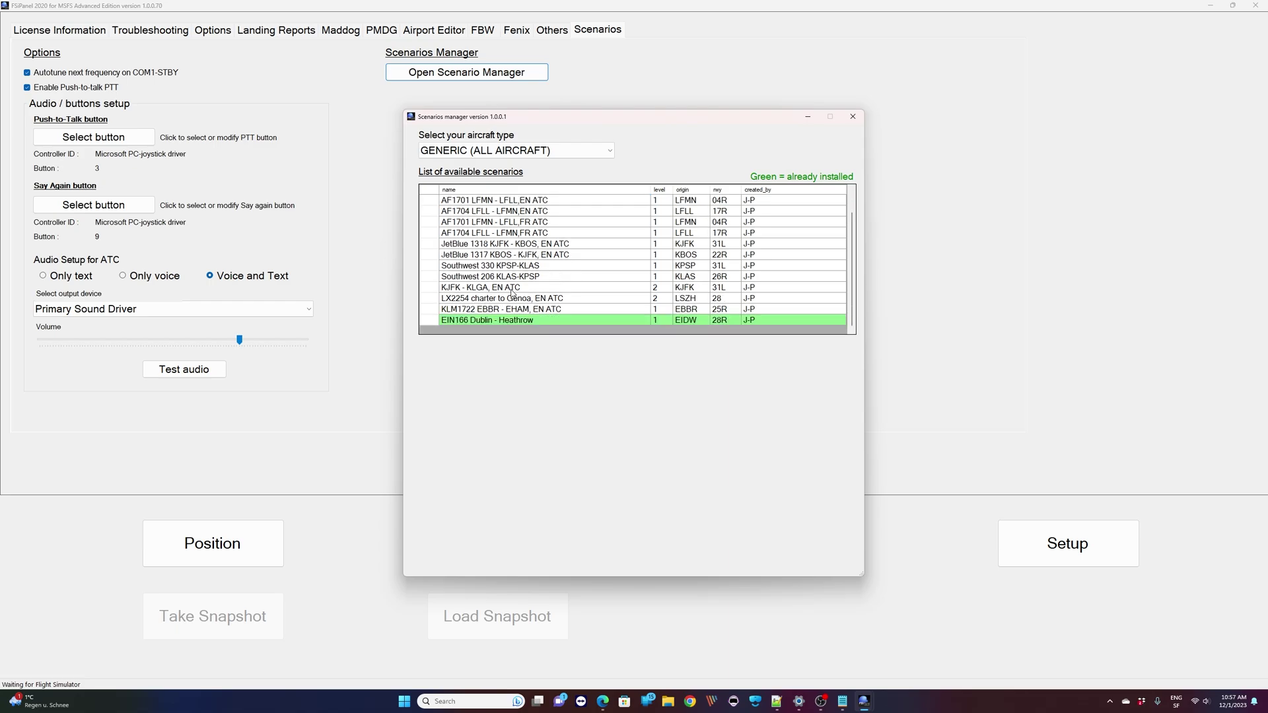
pyautogui.click(508, 299)
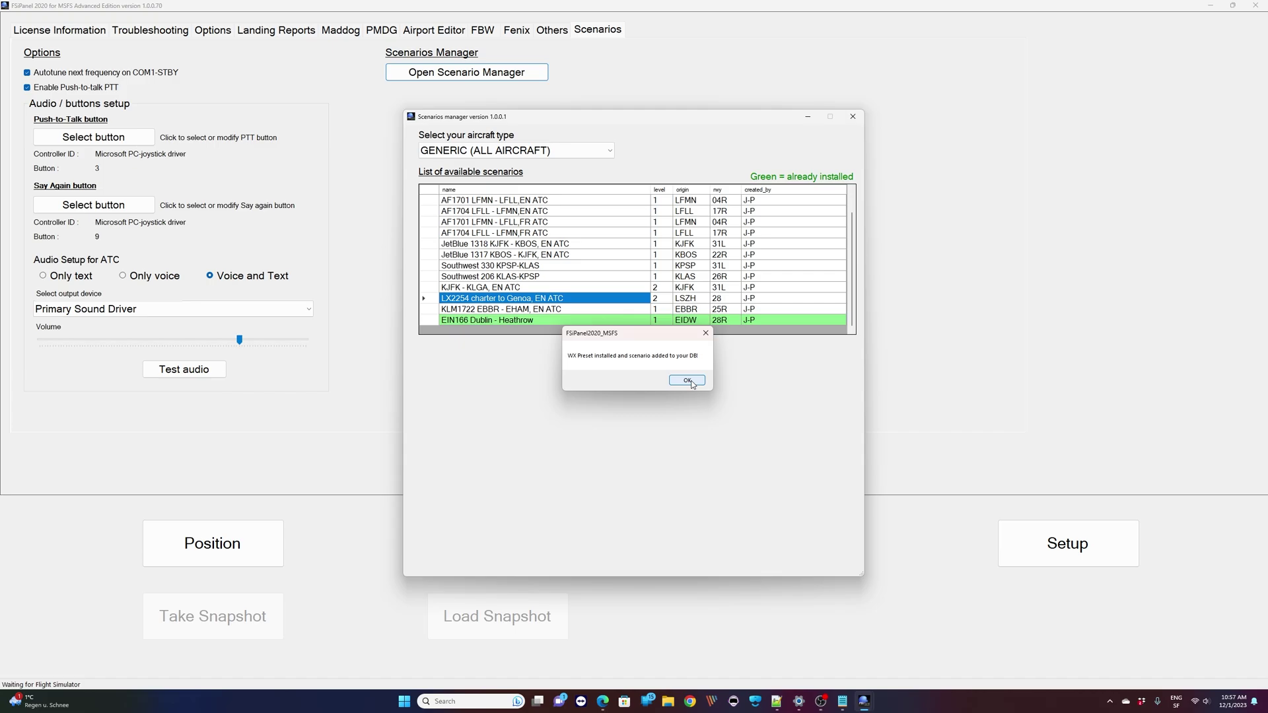
pyautogui.click(697, 379)
pyautogui.click(563, 301)
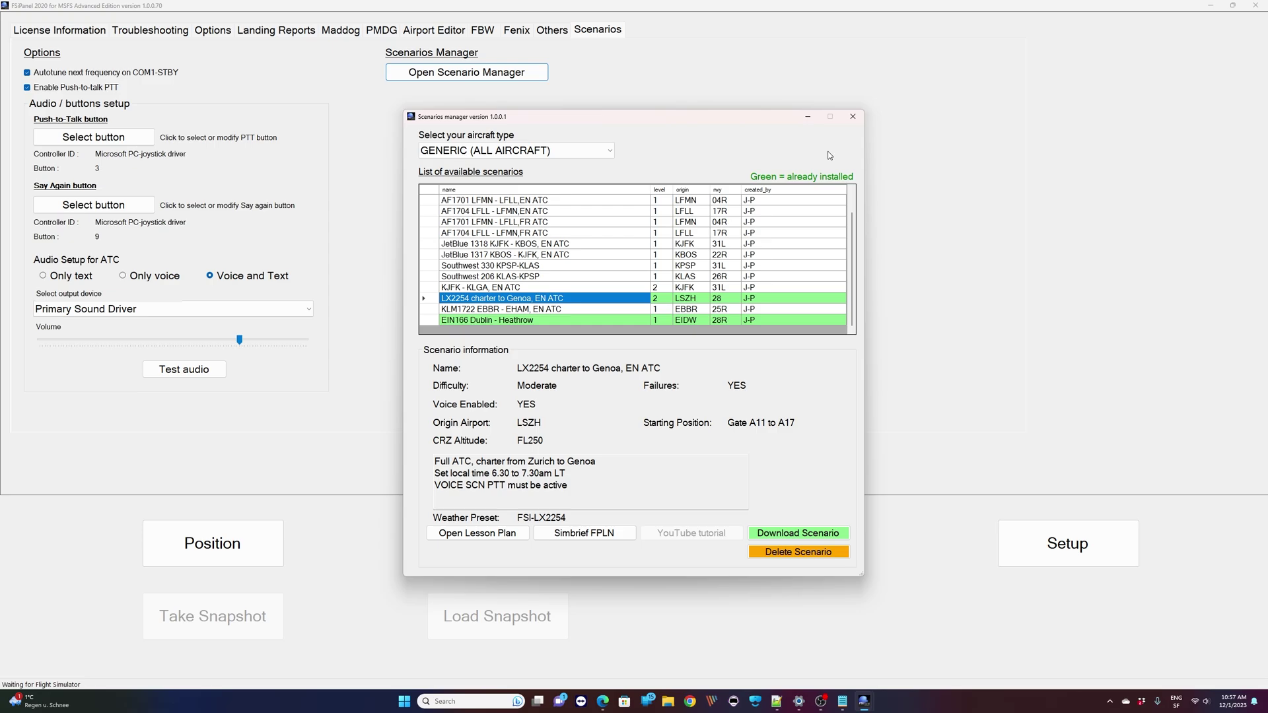
pyautogui.click(566, 301)
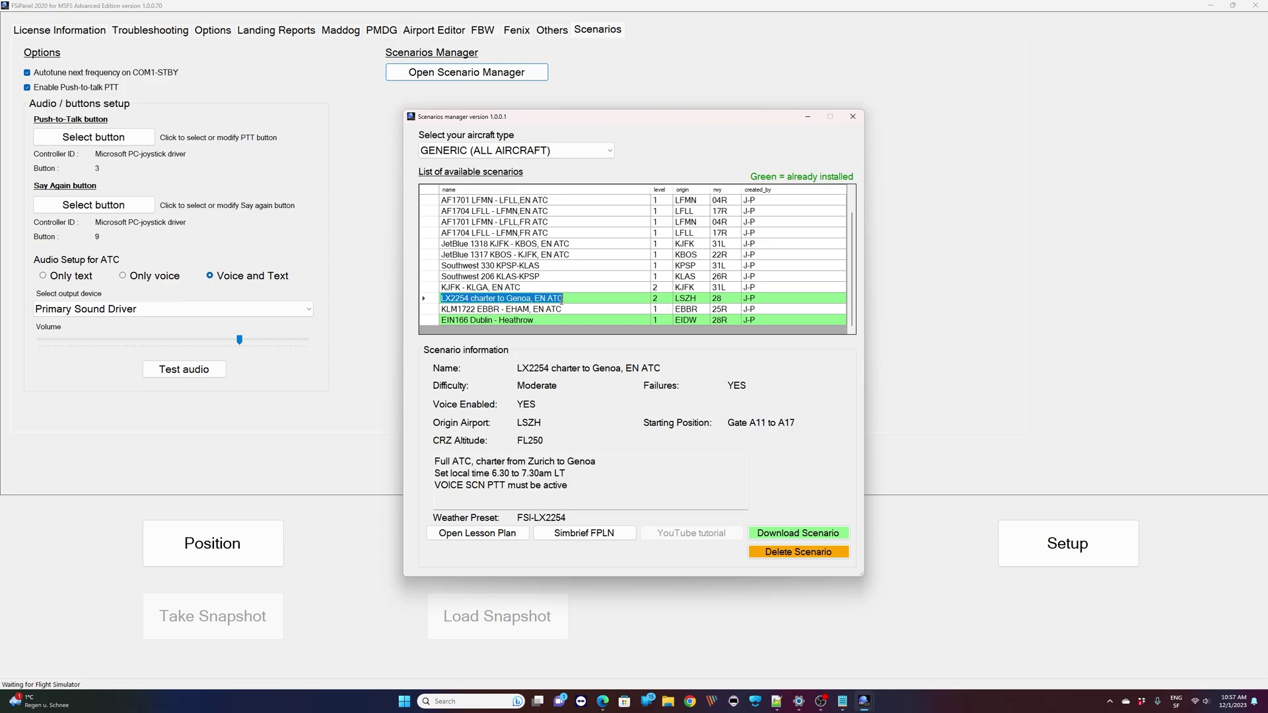
# - Review the summary, weather, procedure and taxi-out sections of the LX2254 lesson plan, and close it and the Scenario Manager
pyautogui.click(500, 537)
pyautogui.scroll(-5, 641, 388)
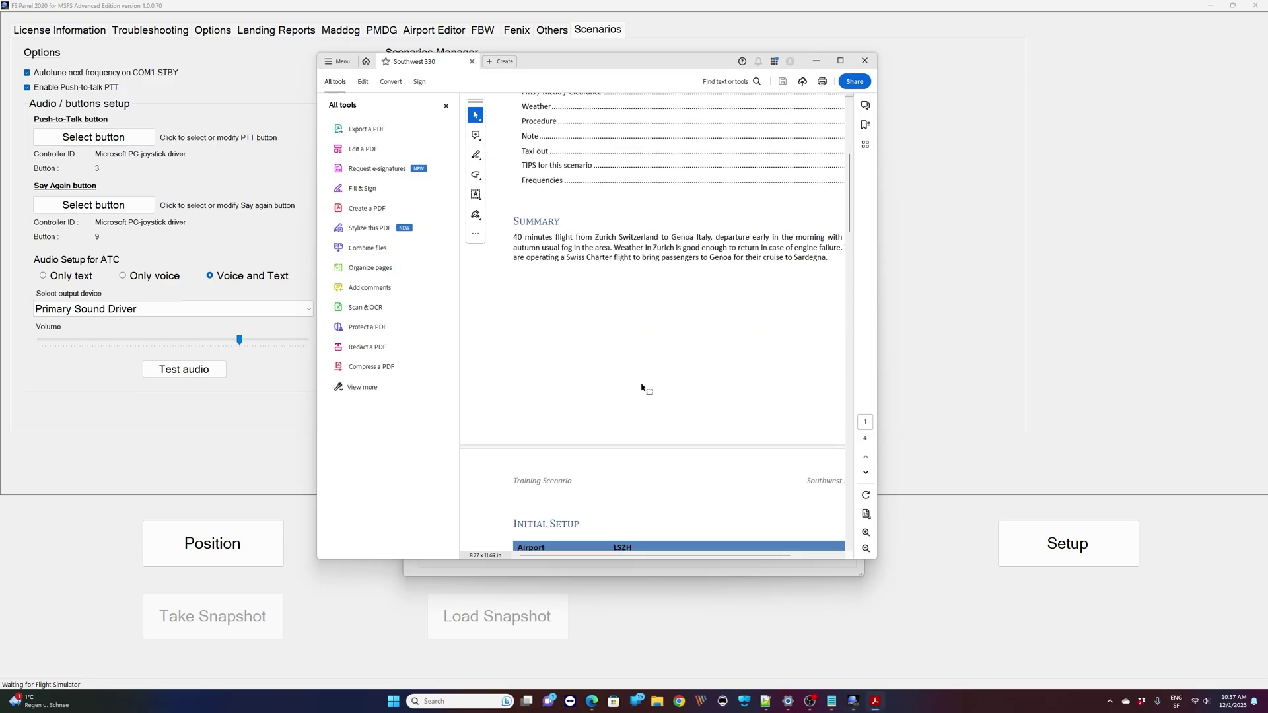
pyautogui.scroll(-5, 641, 388)
pyautogui.scroll(-8, 664, 242)
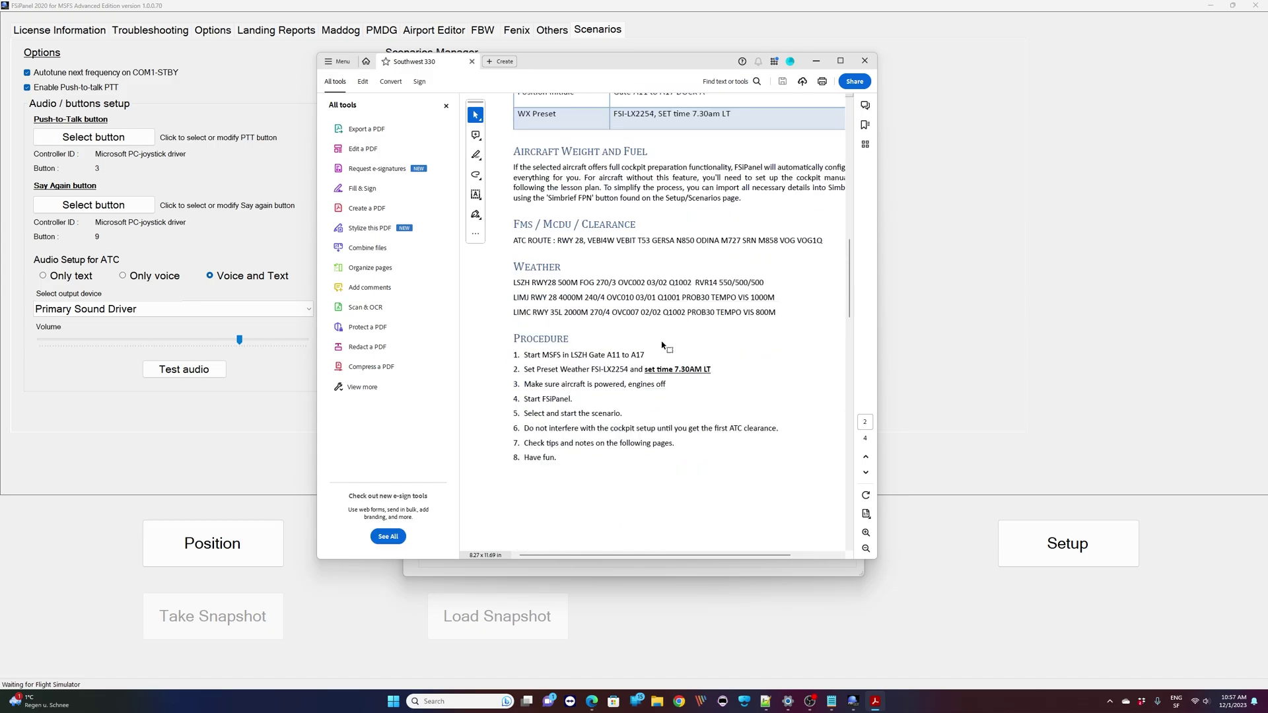
pyautogui.scroll(-2, 666, 327)
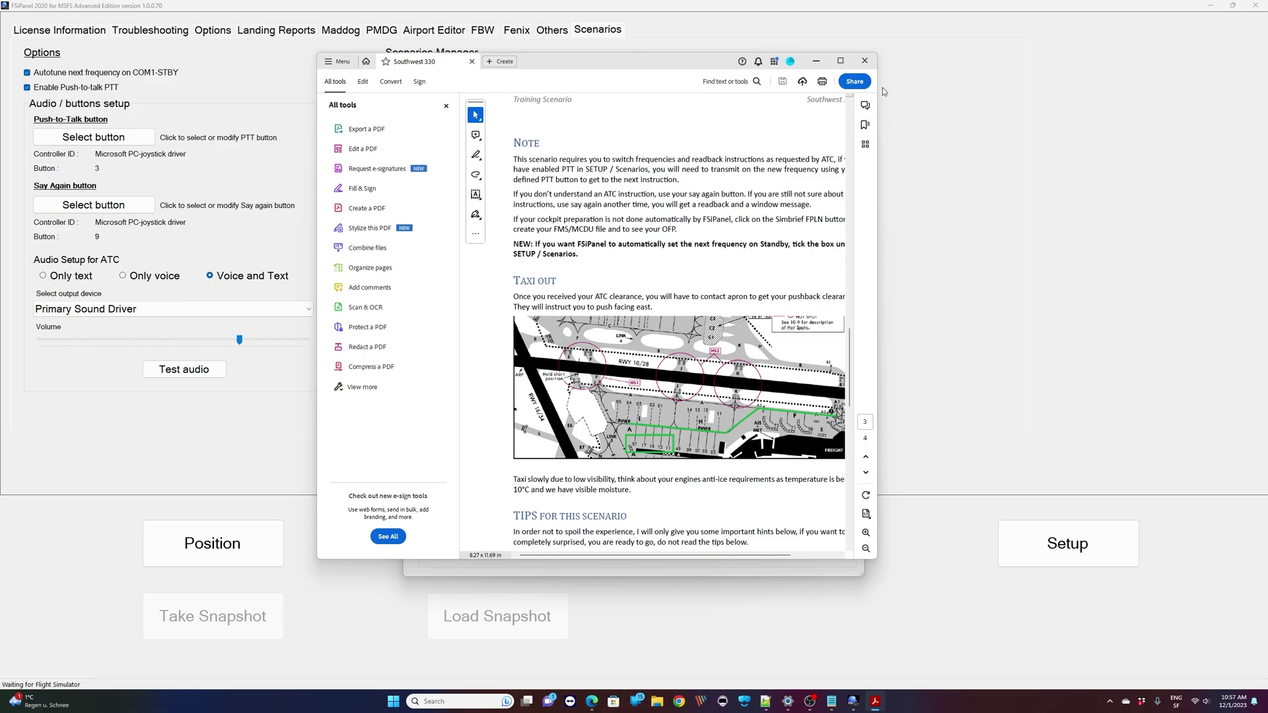
pyautogui.click(864, 60)
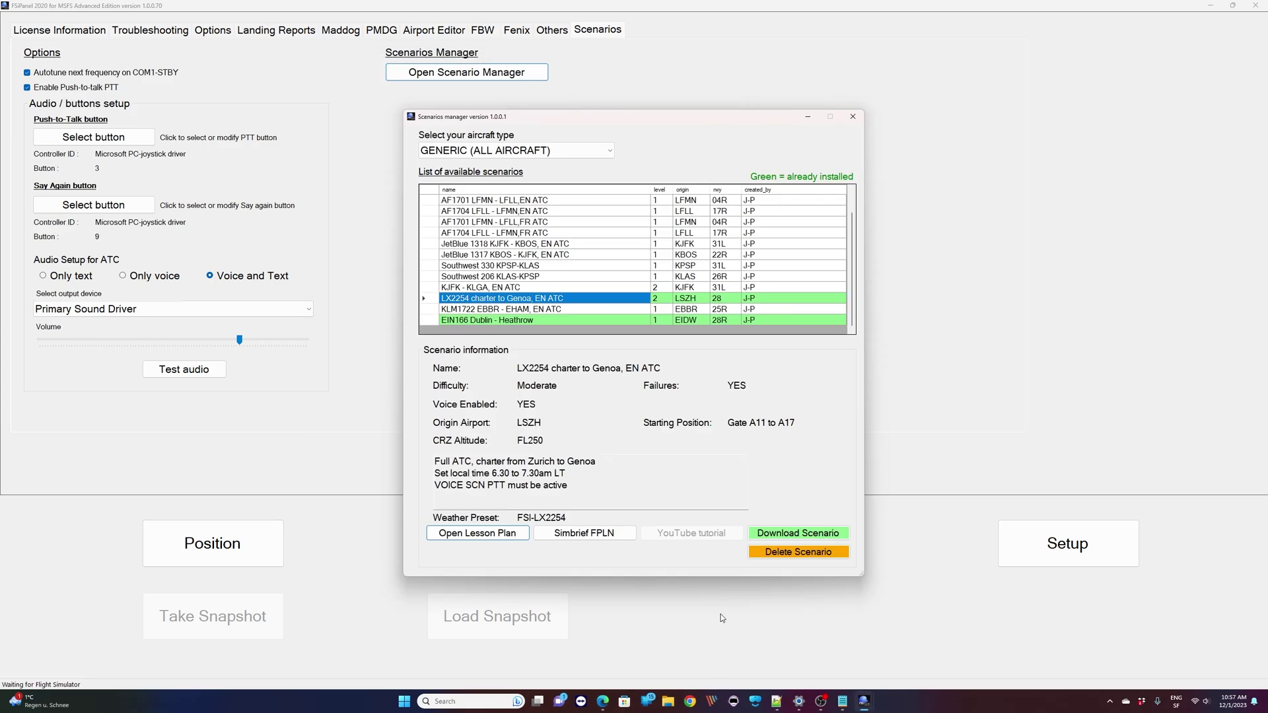
pyautogui.click(852, 117)
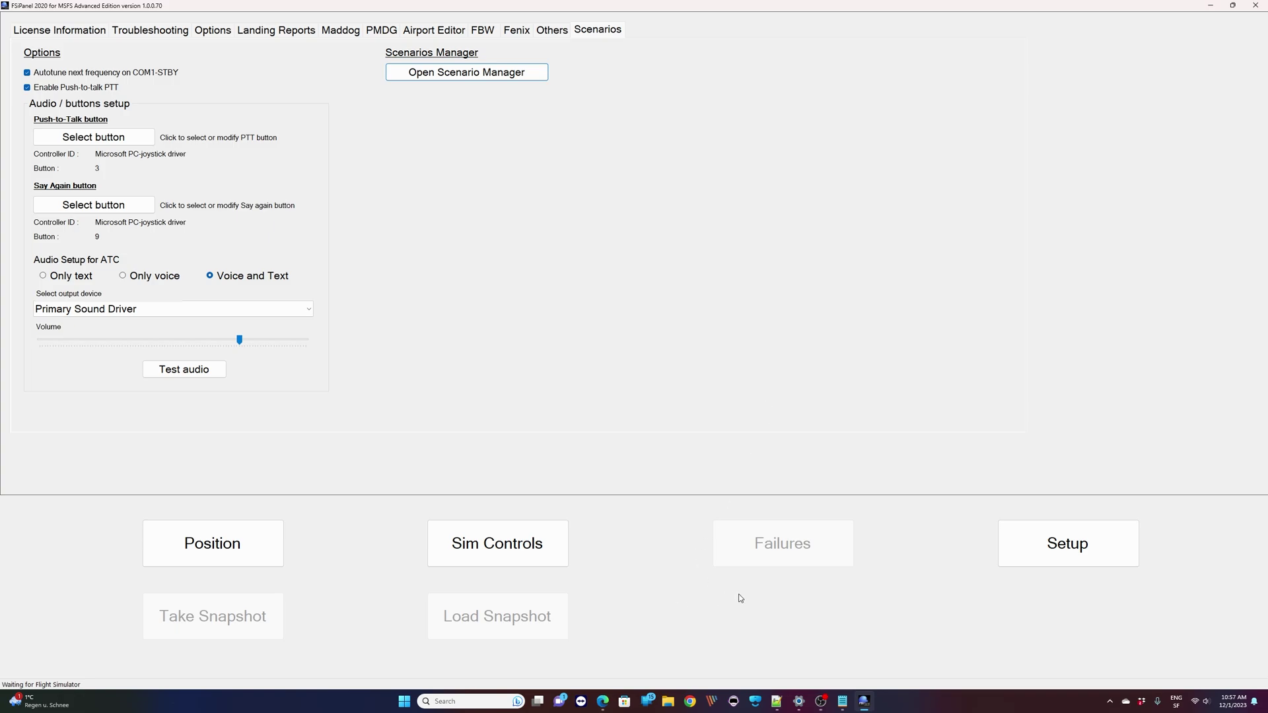
# - Switch to Microsoft Flight Simulator and set Gate A 11 at LSZH Zurich as the departure on the world map
pyautogui.click(252, 552)
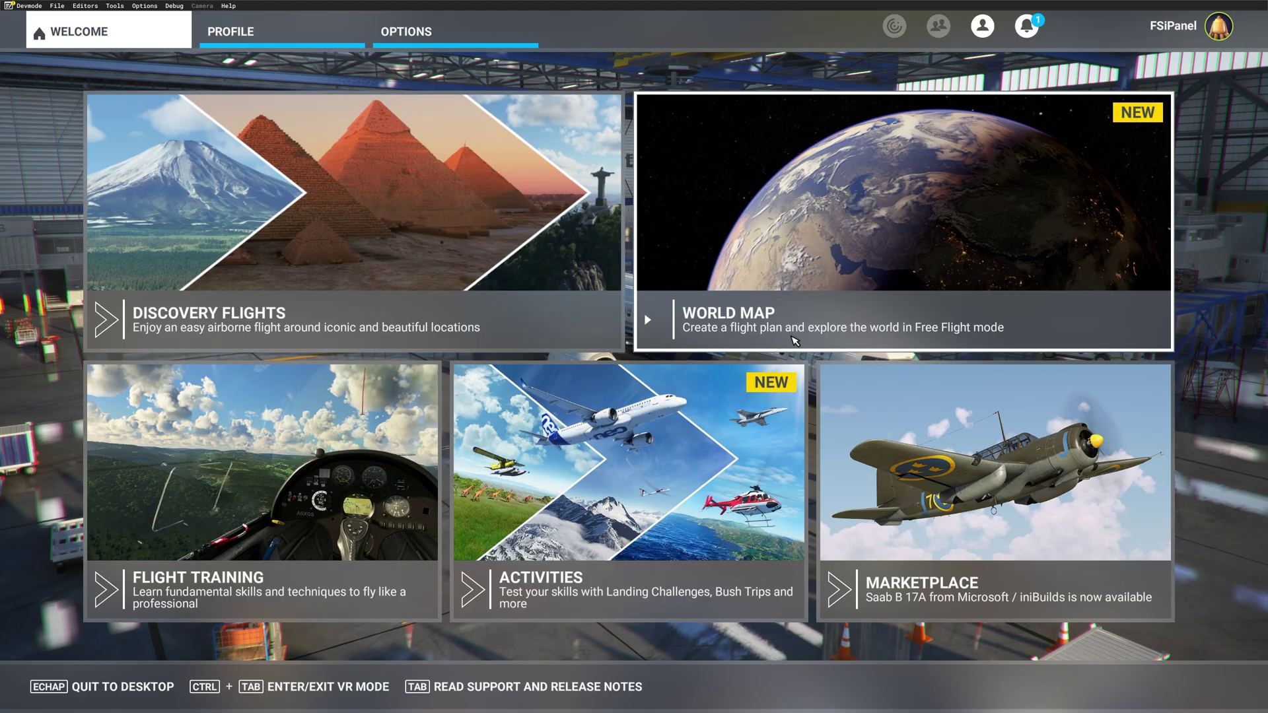
pyautogui.click(794, 340)
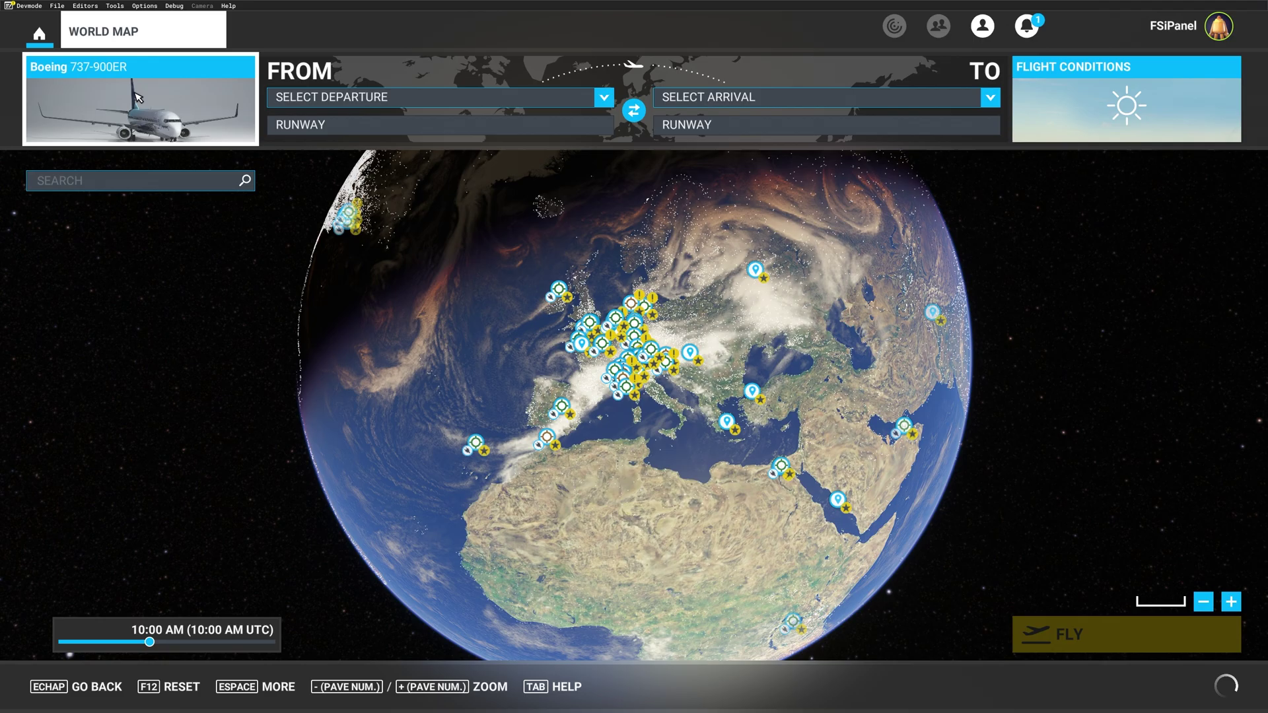
pyautogui.click(337, 98)
pyautogui.click(345, 171)
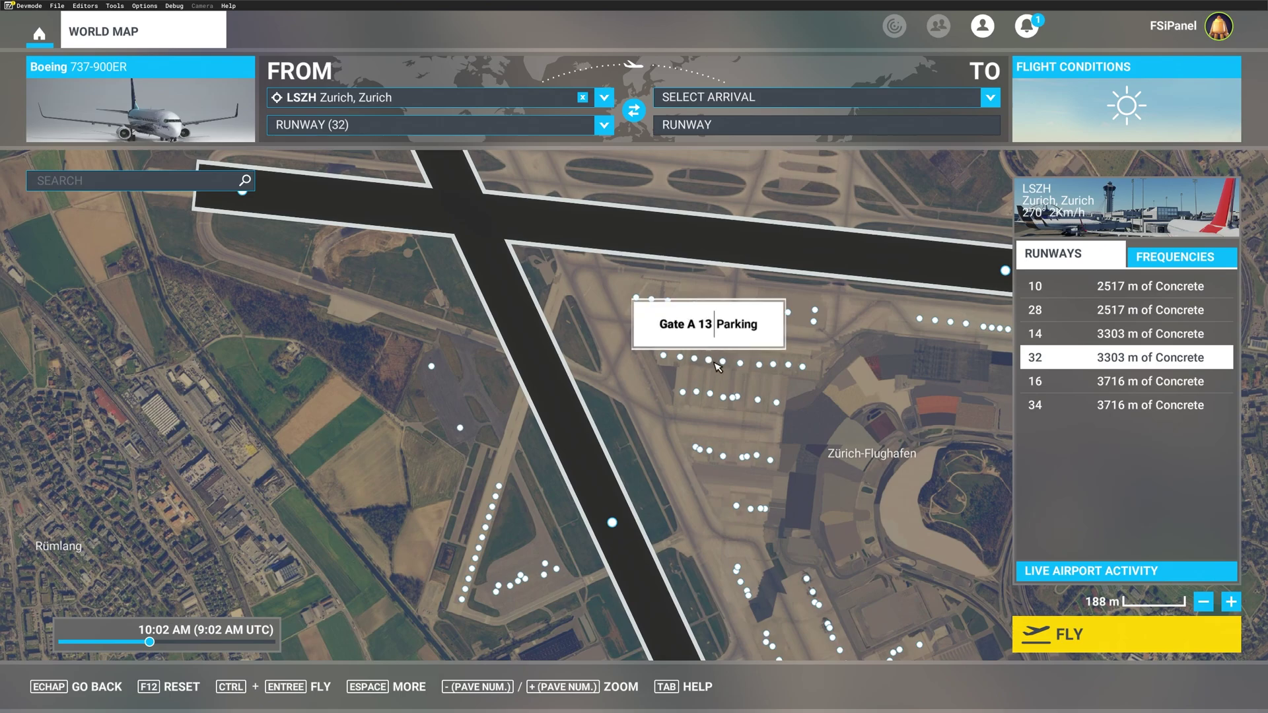
pyautogui.click(725, 363)
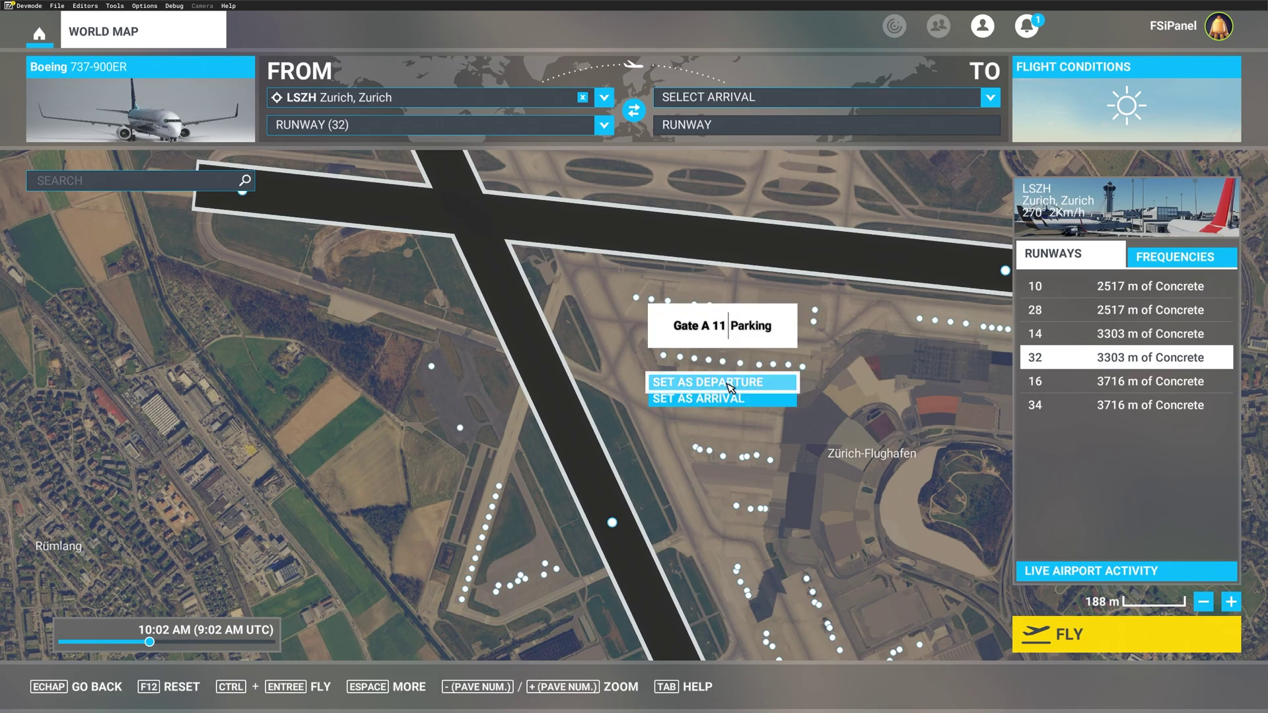
pyautogui.click(729, 387)
# - Apply the FSI-LX2254 weather preset to the flight conditions and start the flight
pyautogui.click(1145, 127)
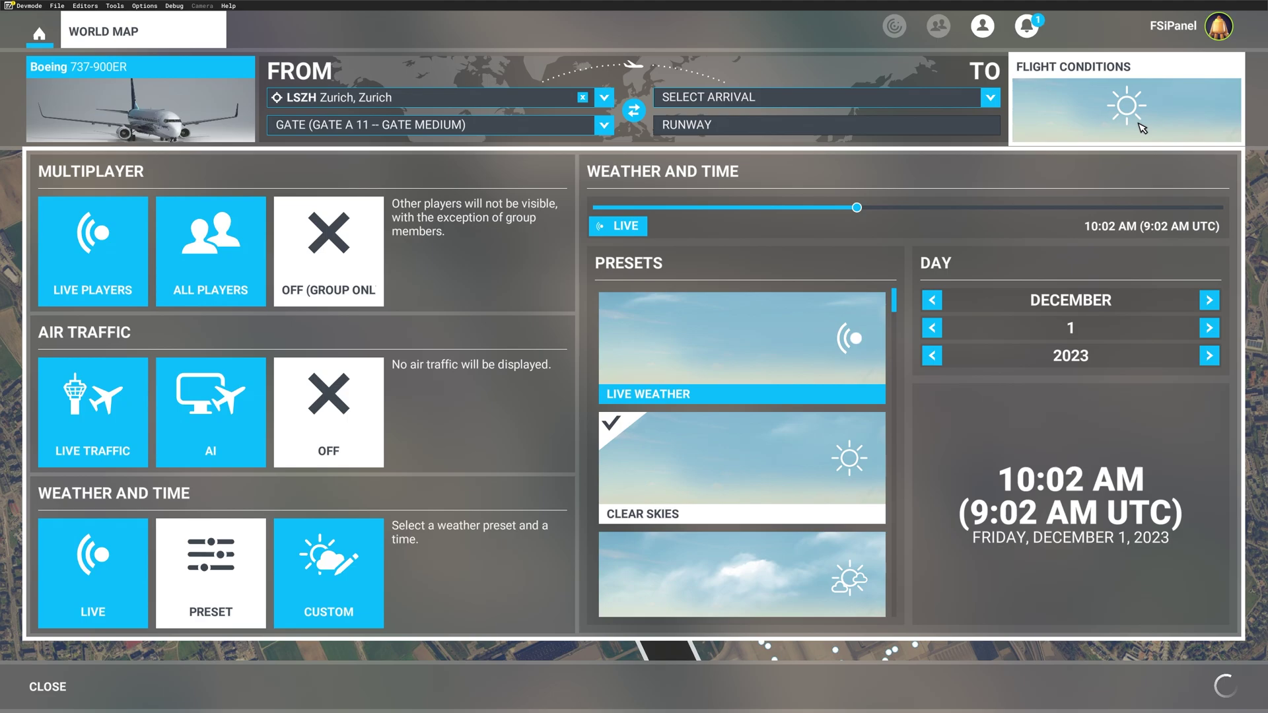
pyautogui.scroll(-15, 720, 386)
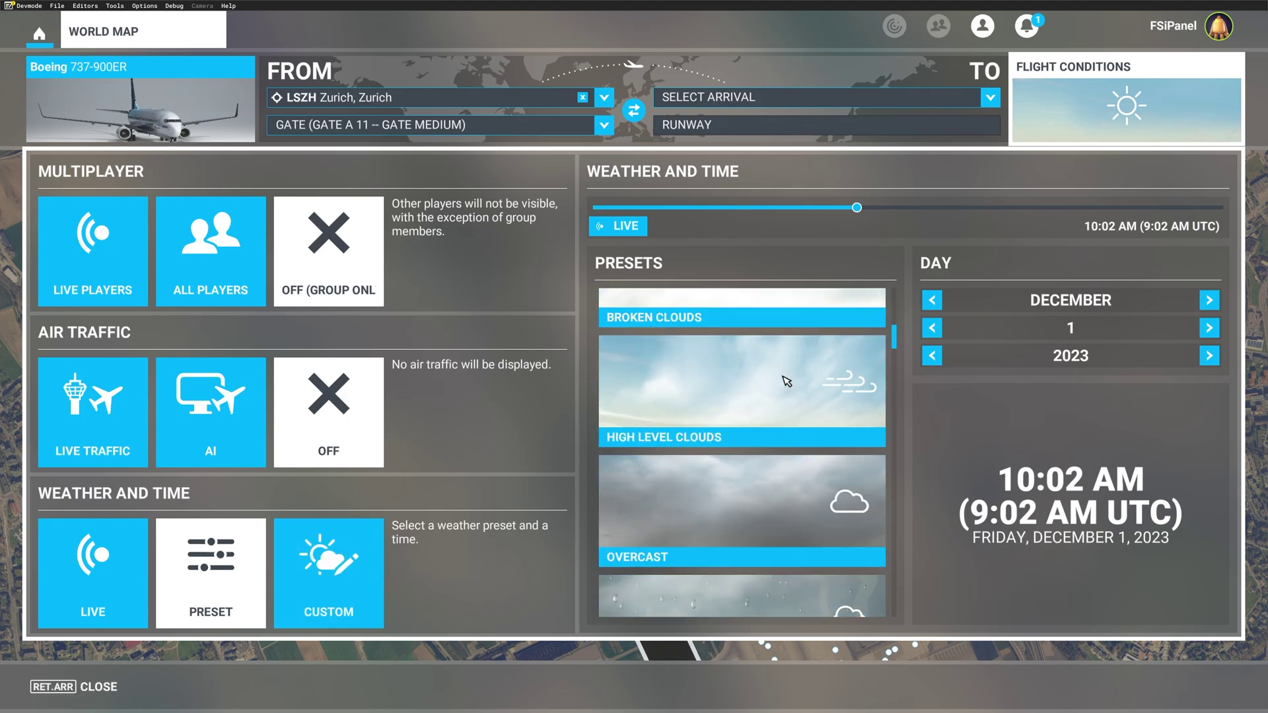
pyautogui.scroll(-10, 732, 418)
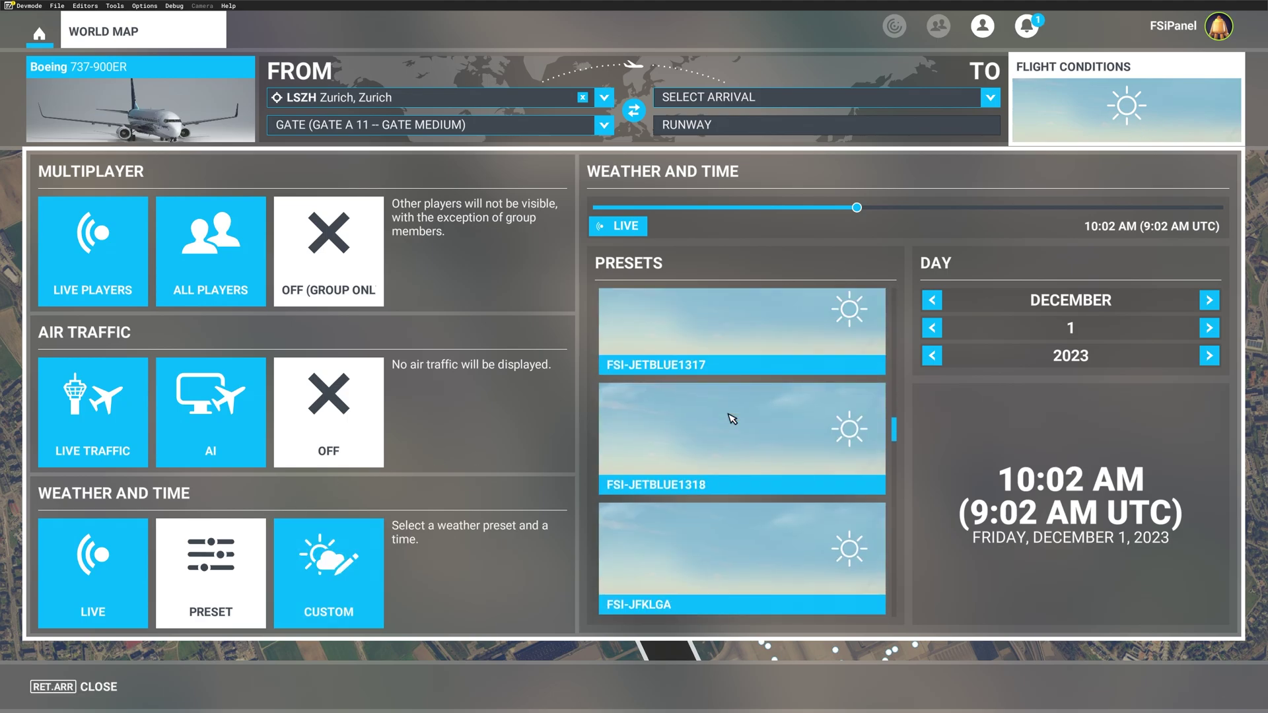
pyautogui.scroll(-5, 732, 419)
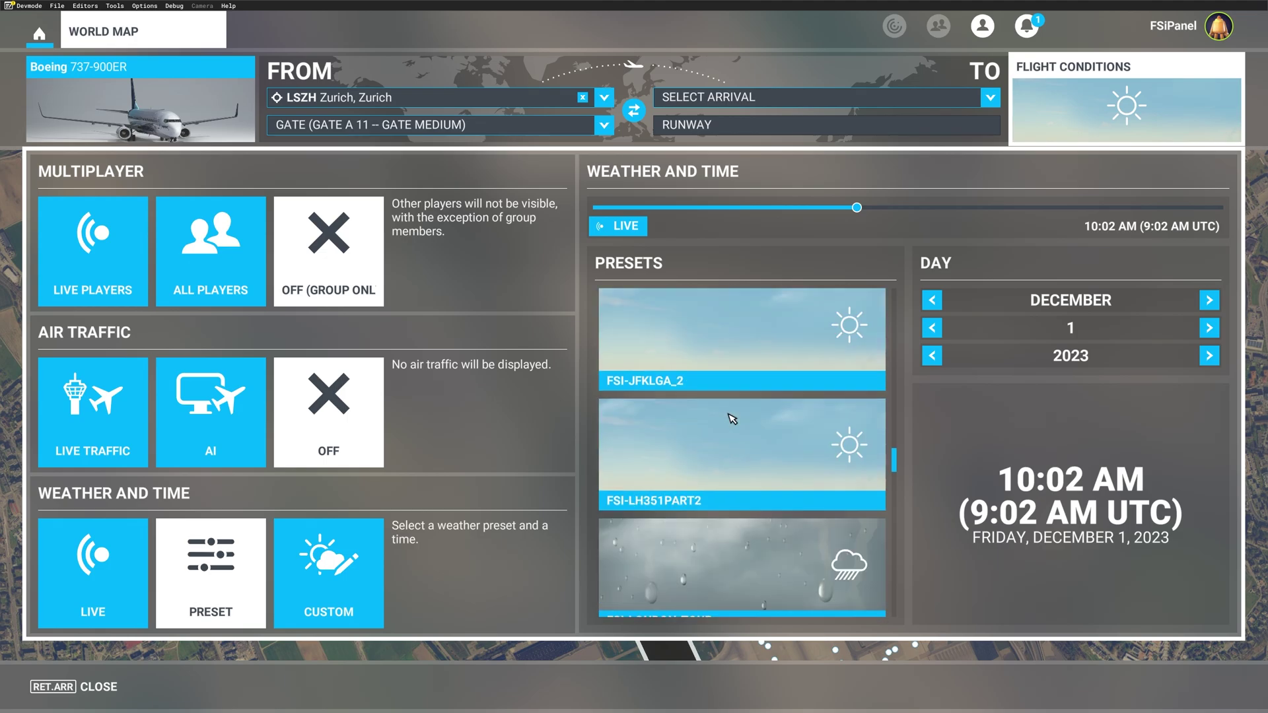
pyautogui.scroll(-1, 706, 436)
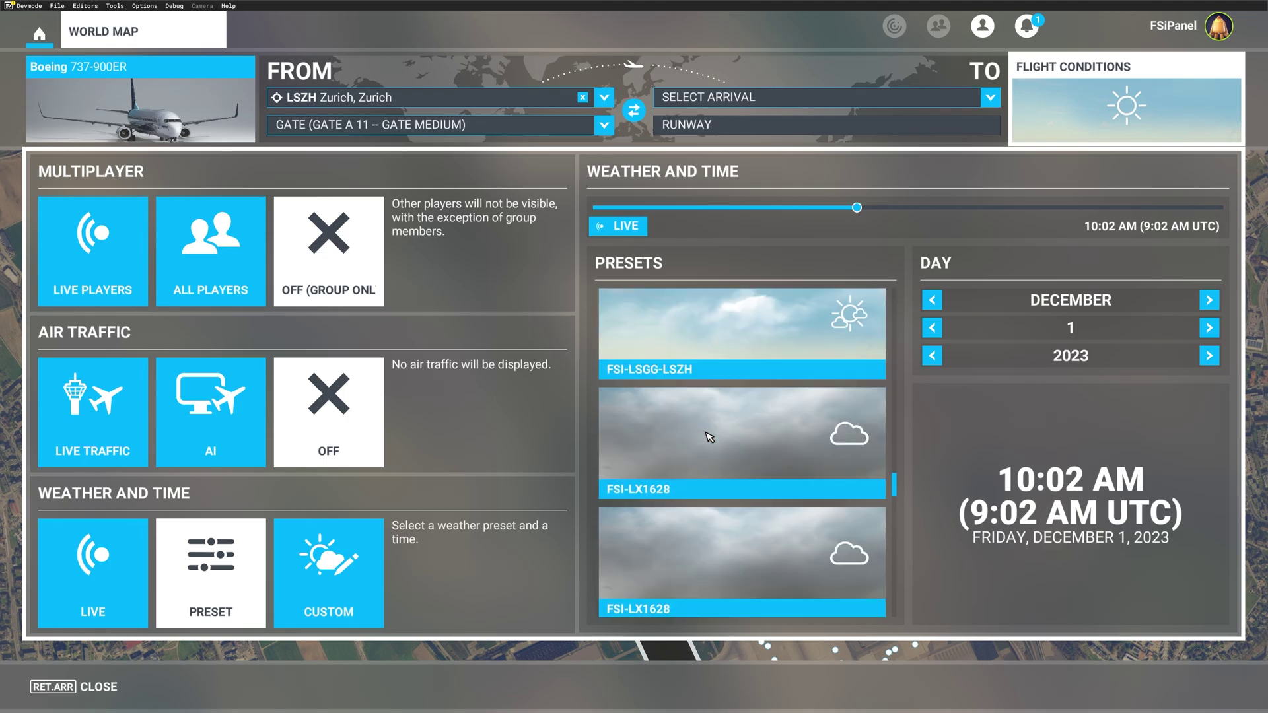
pyautogui.scroll(-1, 675, 449)
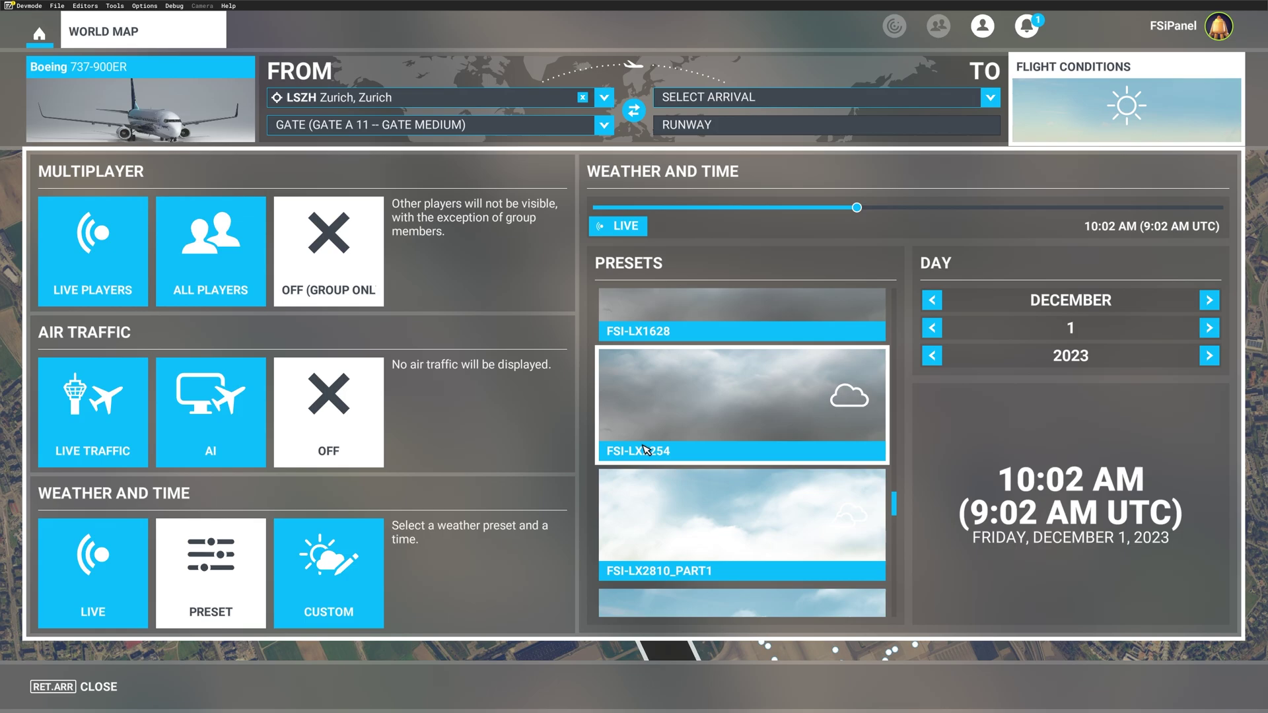
pyautogui.click(659, 430)
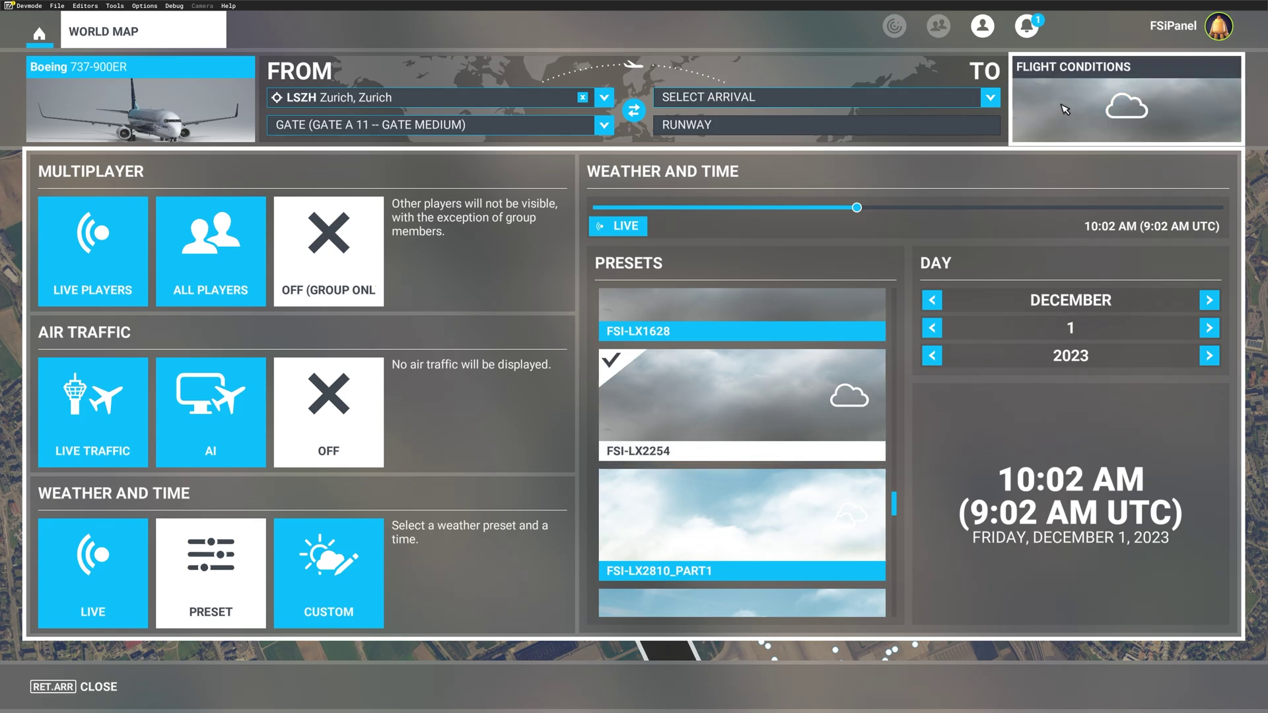
pyautogui.click(1050, 125)
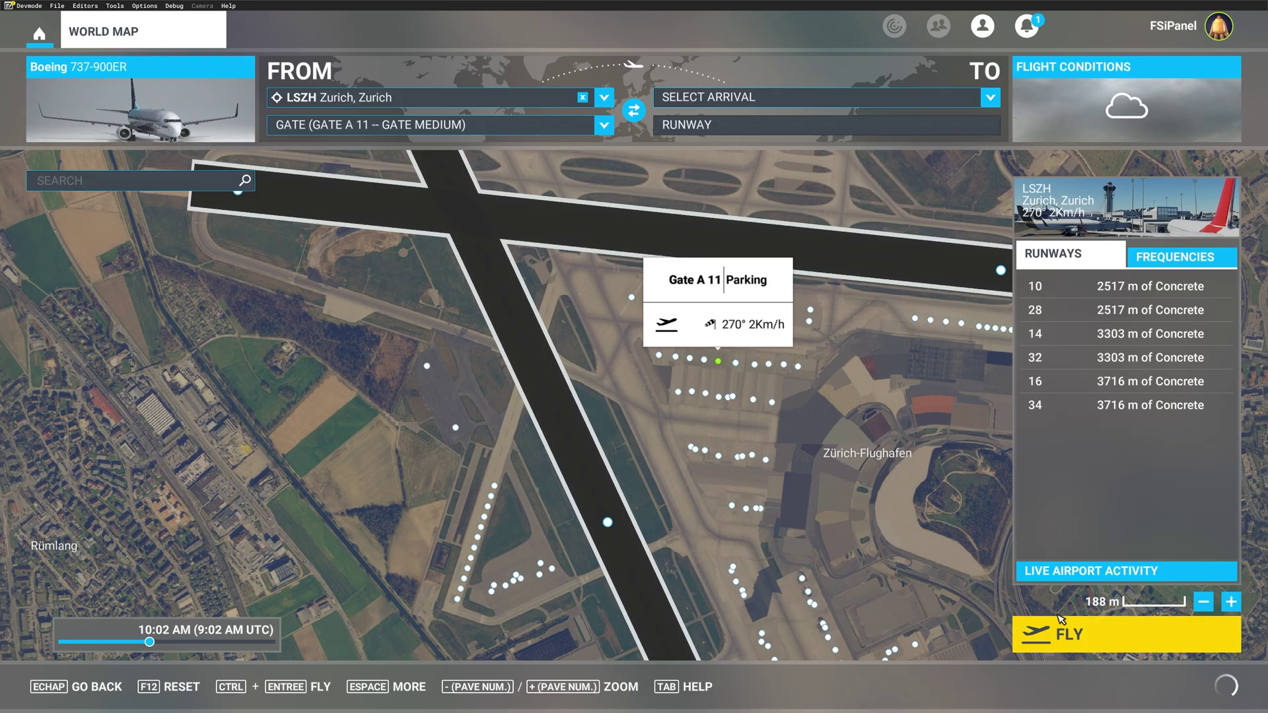
pyautogui.click(1073, 631)
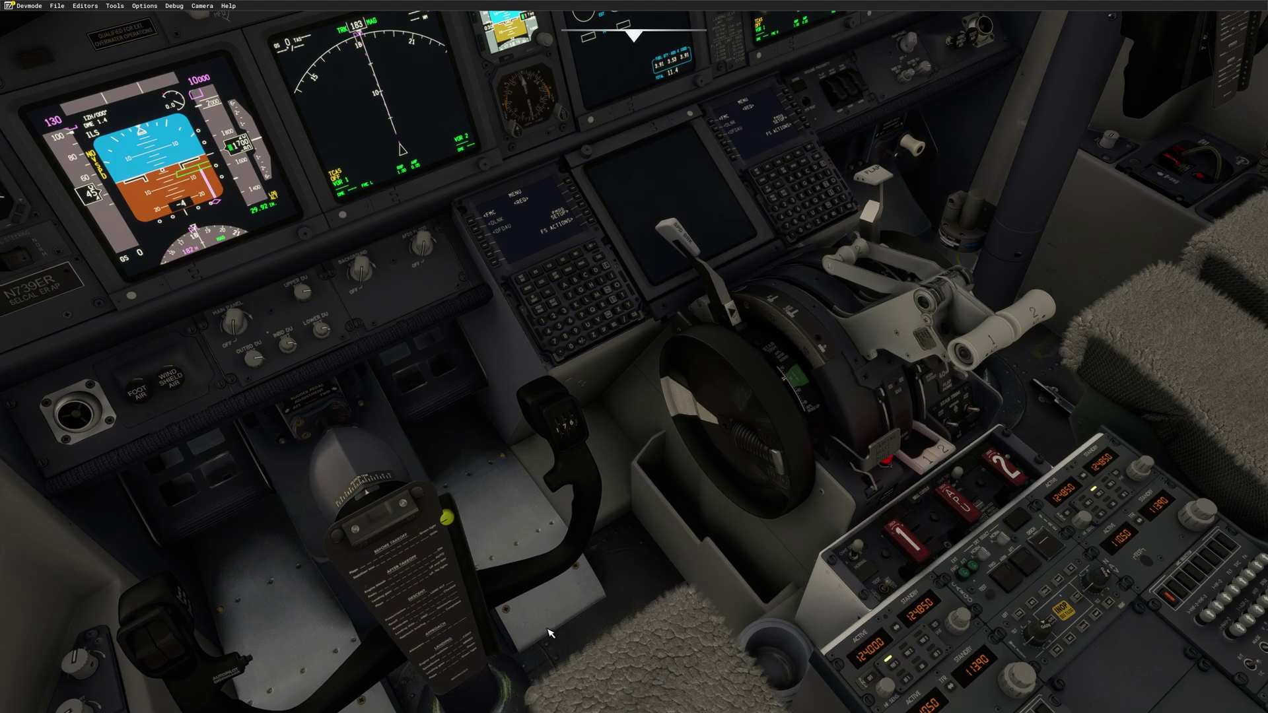
# - Reset the cockpit to the pilot's view and launch FSiPanel 2020 for MSFS
pyautogui.hotkey('ctrl', 'space')
pyautogui.hotkey('ctrl', 'space')
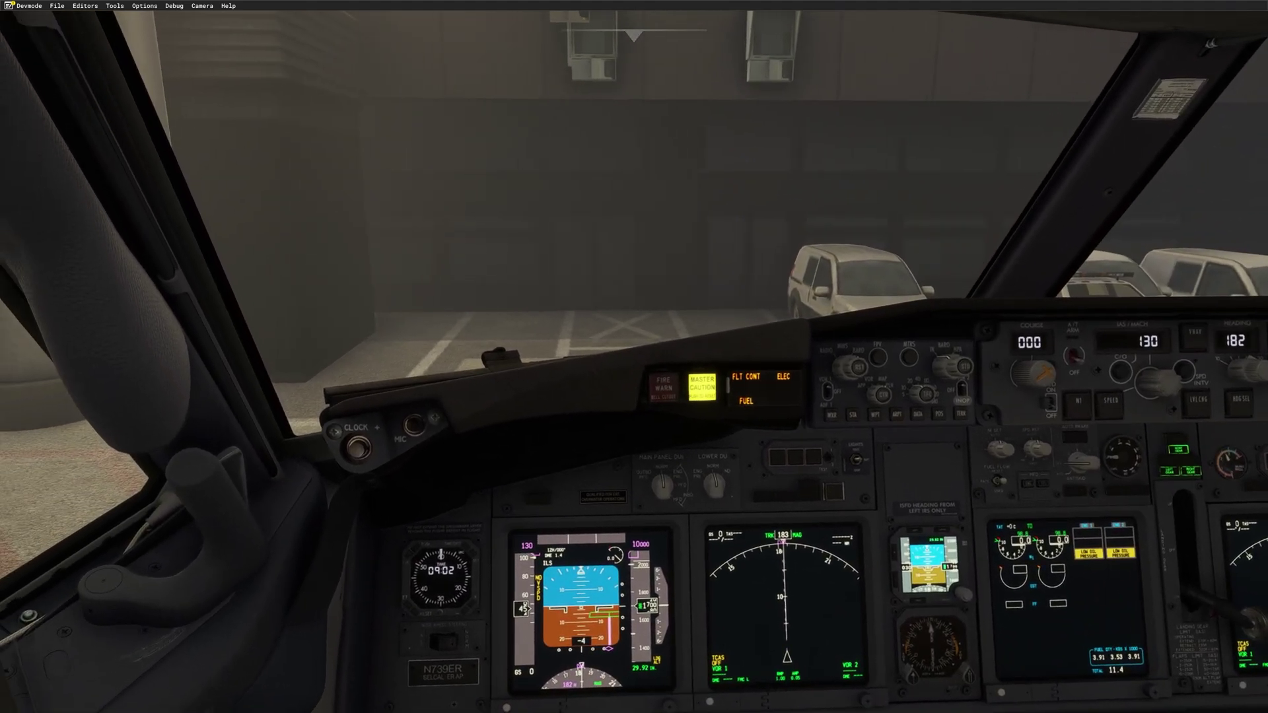
pyautogui.press('super')
pyautogui.write('fsi')
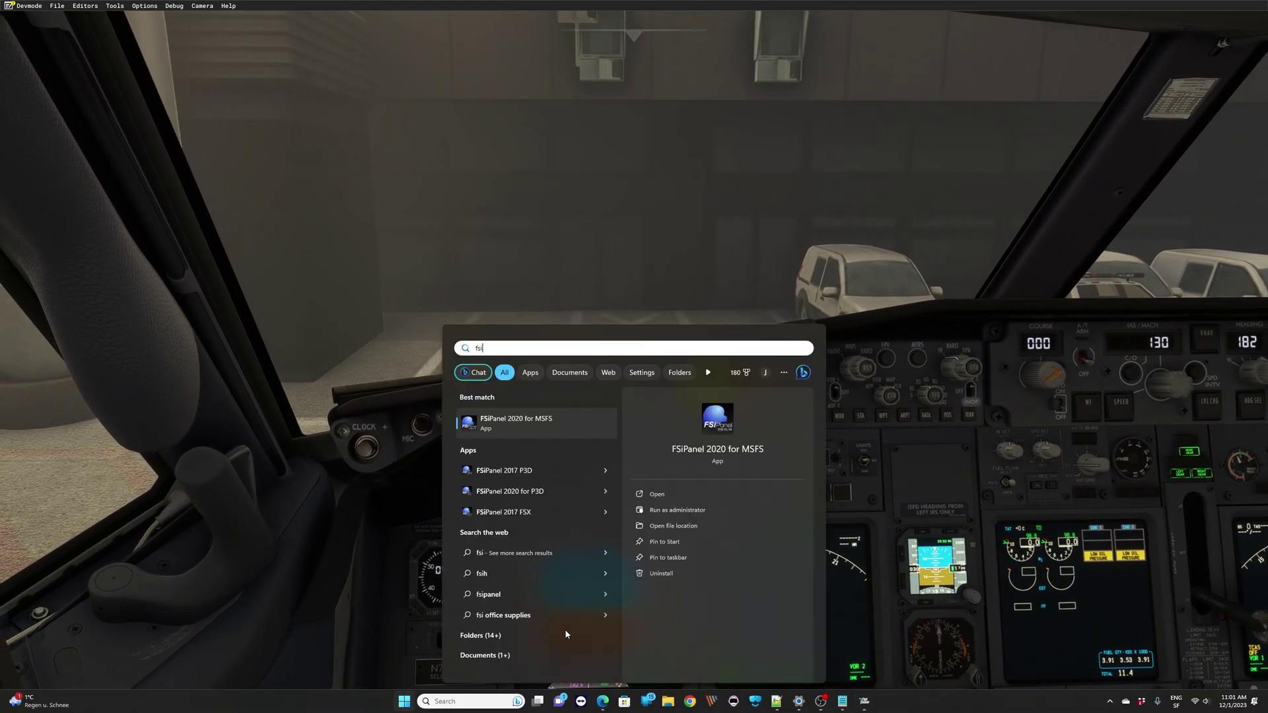
pyautogui.press('Return')
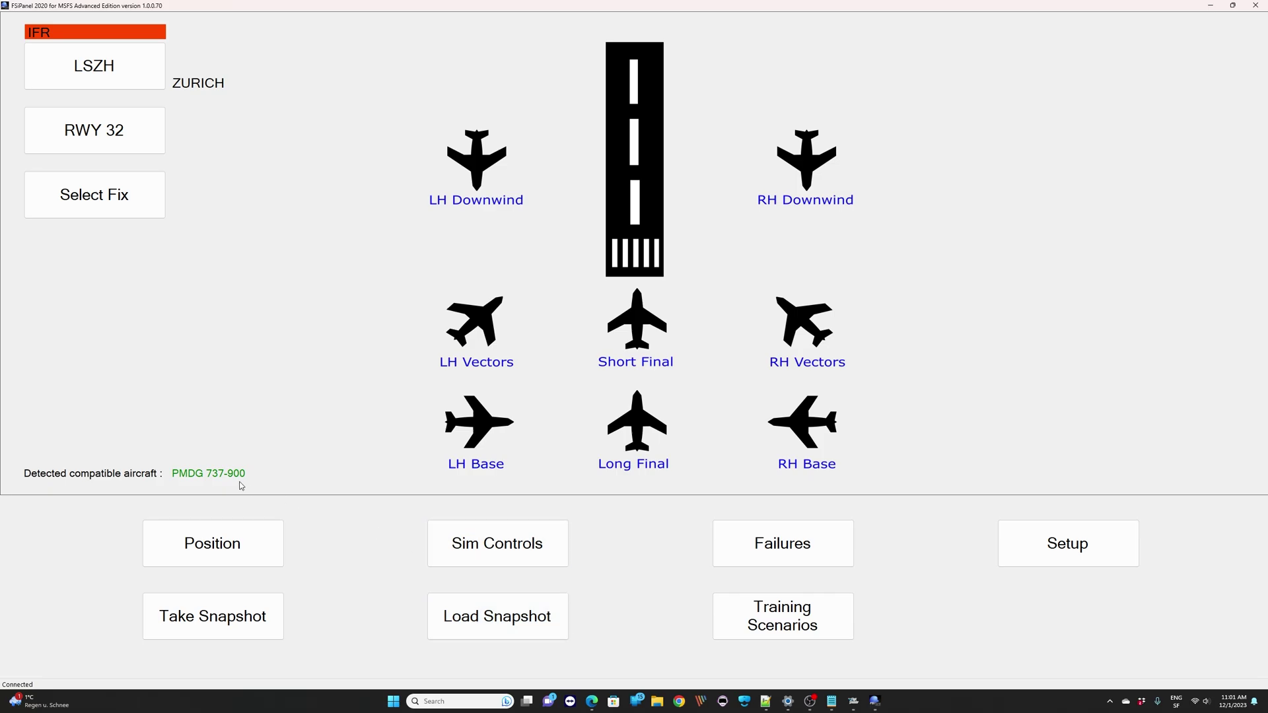
# - Start the LX2254 training scenario for the PMDG 737-900 and release the parking brake
pyautogui.click(759, 620)
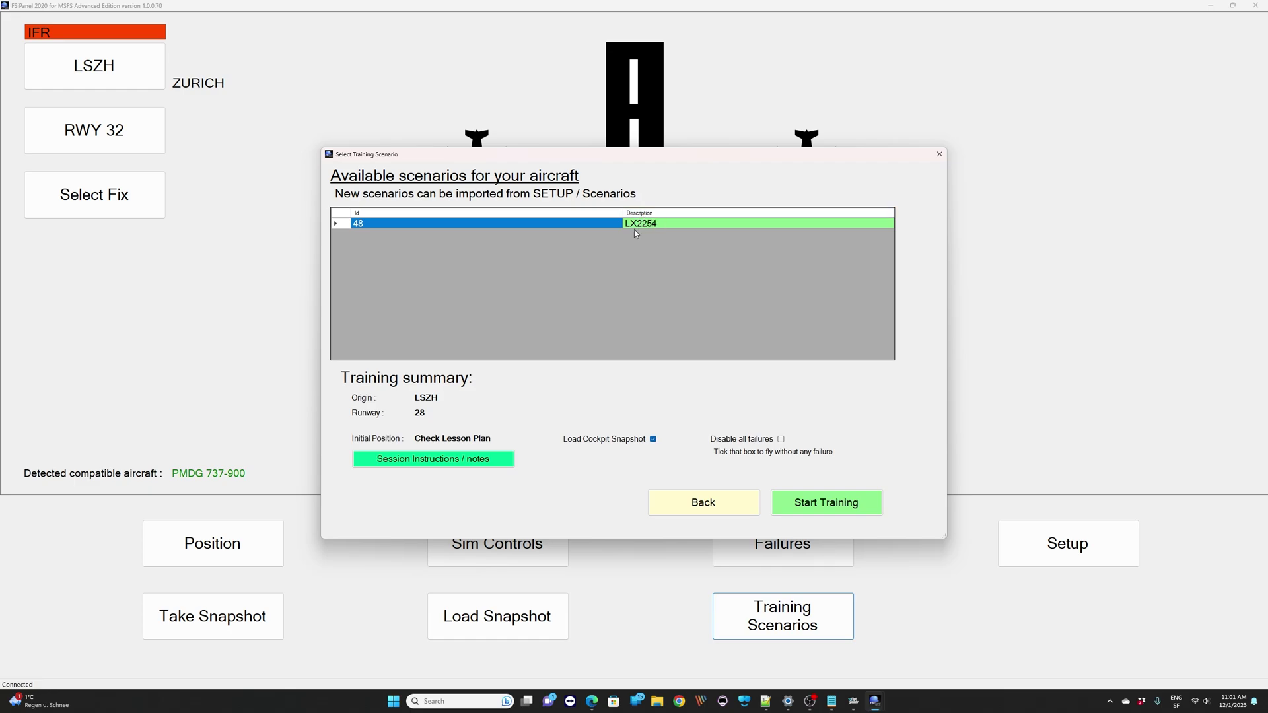
pyautogui.click(637, 228)
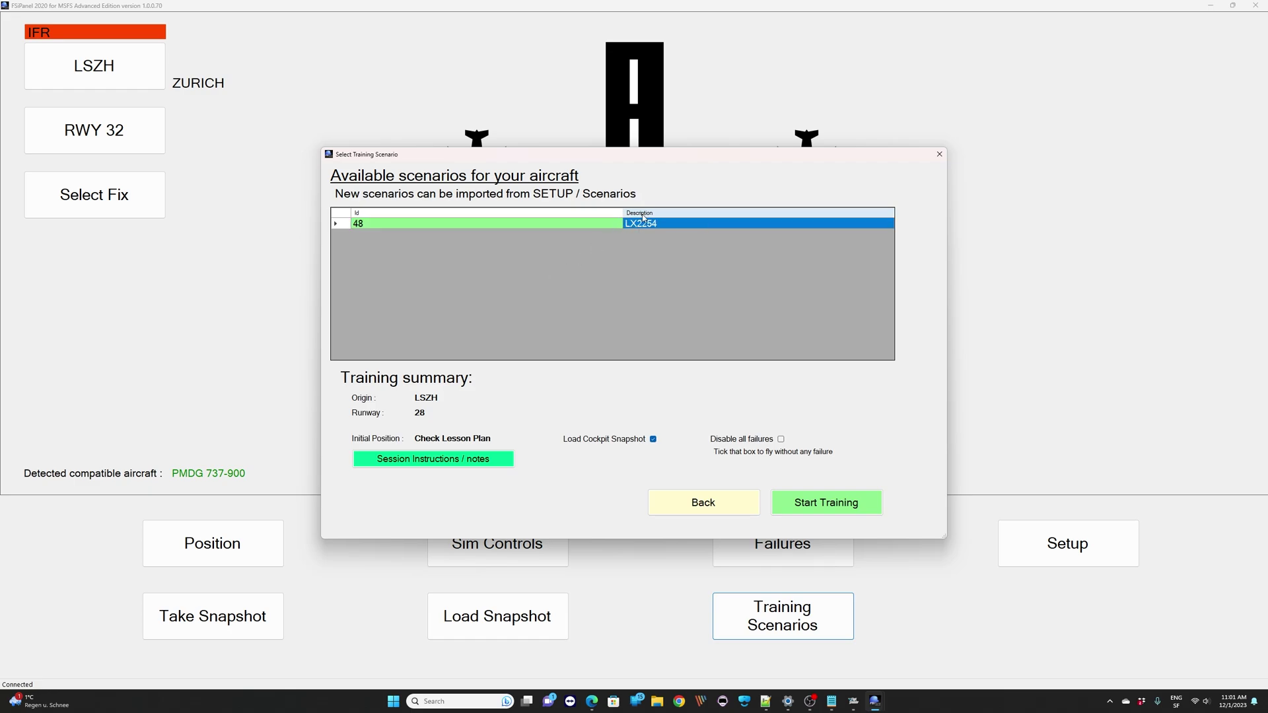
pyautogui.click(824, 509)
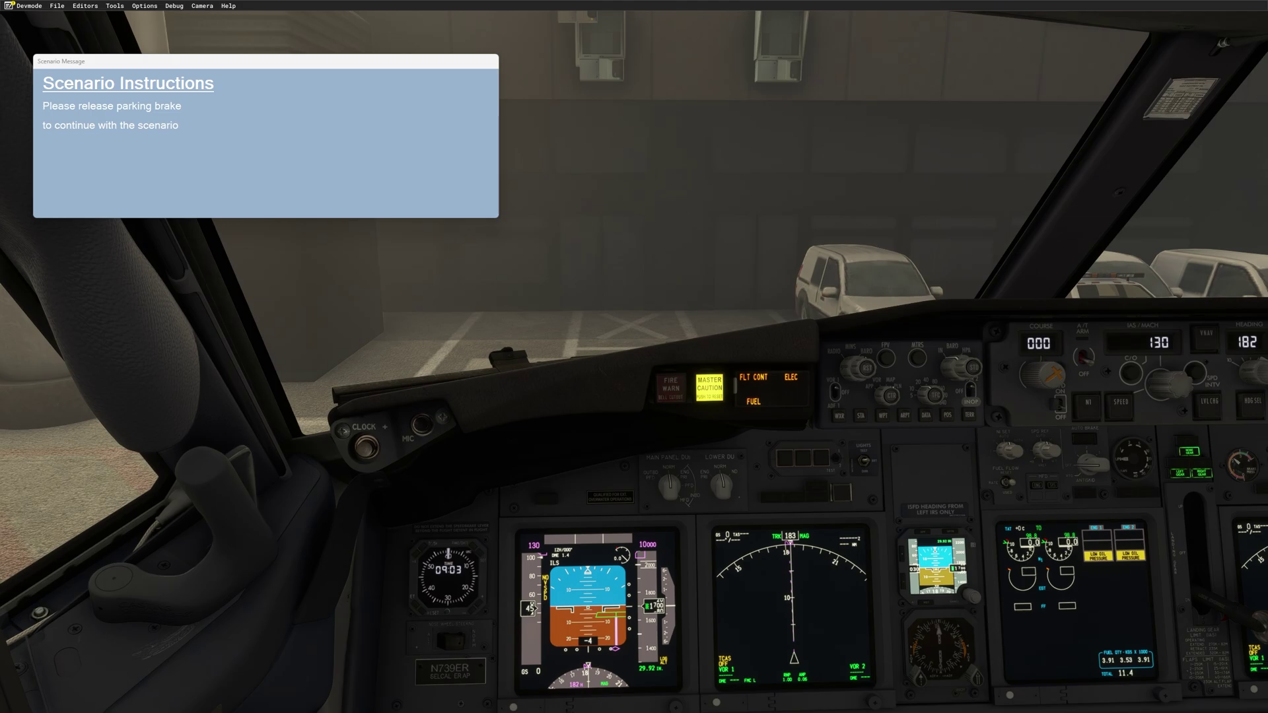
pyautogui.hotkey('ctrl', '.')
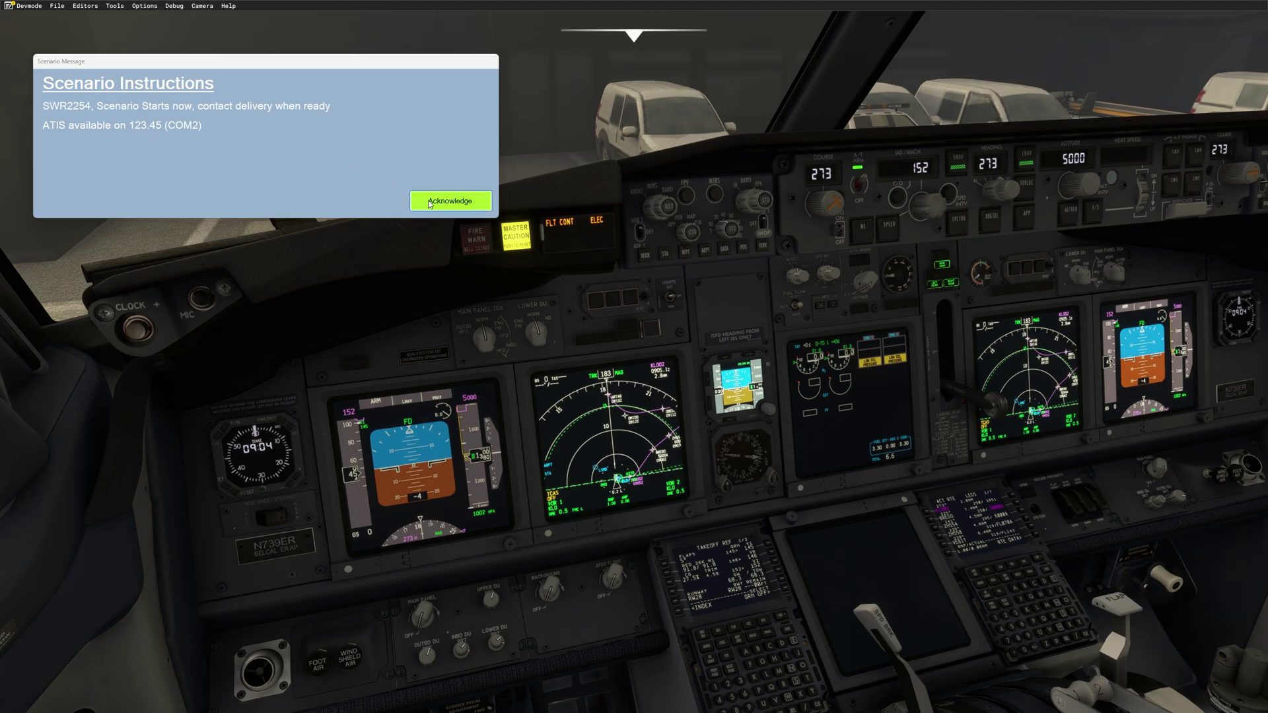
# - Acknowledge the scenario start message and operate the COM2 radio for the ATIS on 123.45
pyautogui.click(448, 206)
pyautogui.moveTo(428, 152); pyautogui.dragTo(950, 446)
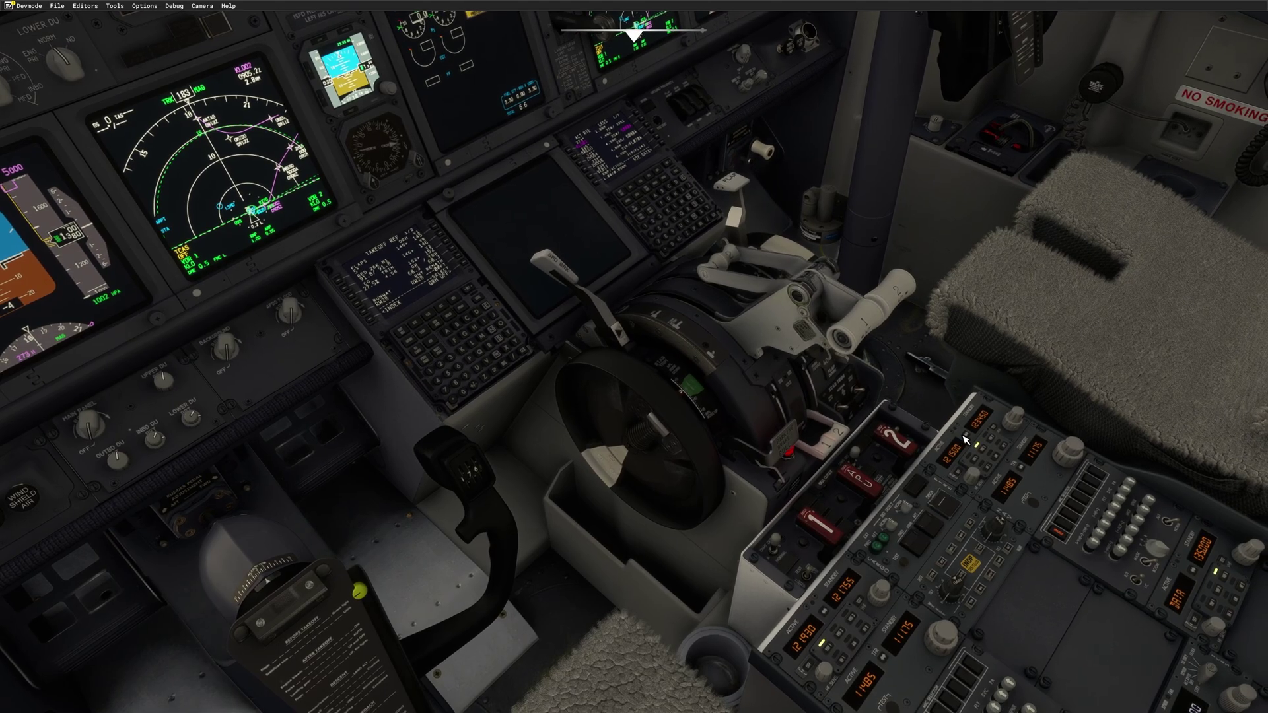
pyautogui.click(969, 437)
pyautogui.scroll(3, 980, 205)
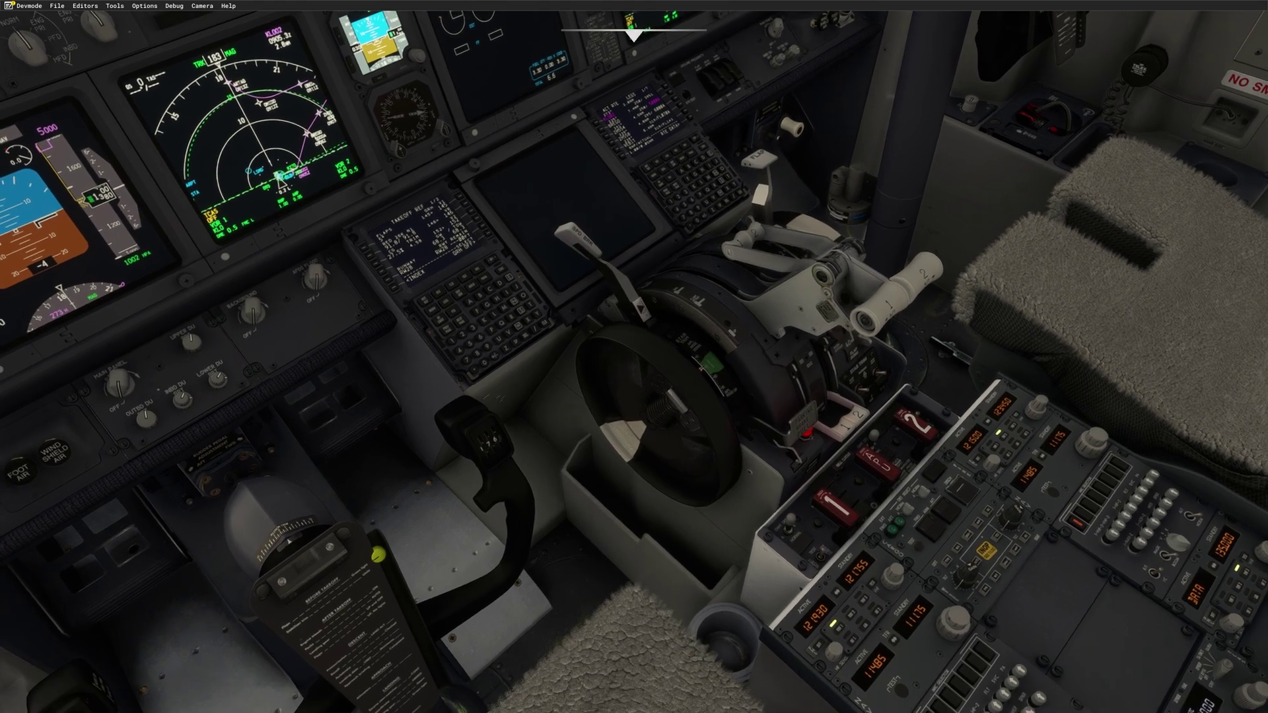
# - Open the Electronic Flight Bag on the PMDG tablet and request the flight data from SimBrief
pyautogui.hotkey('ctrl', 'space')
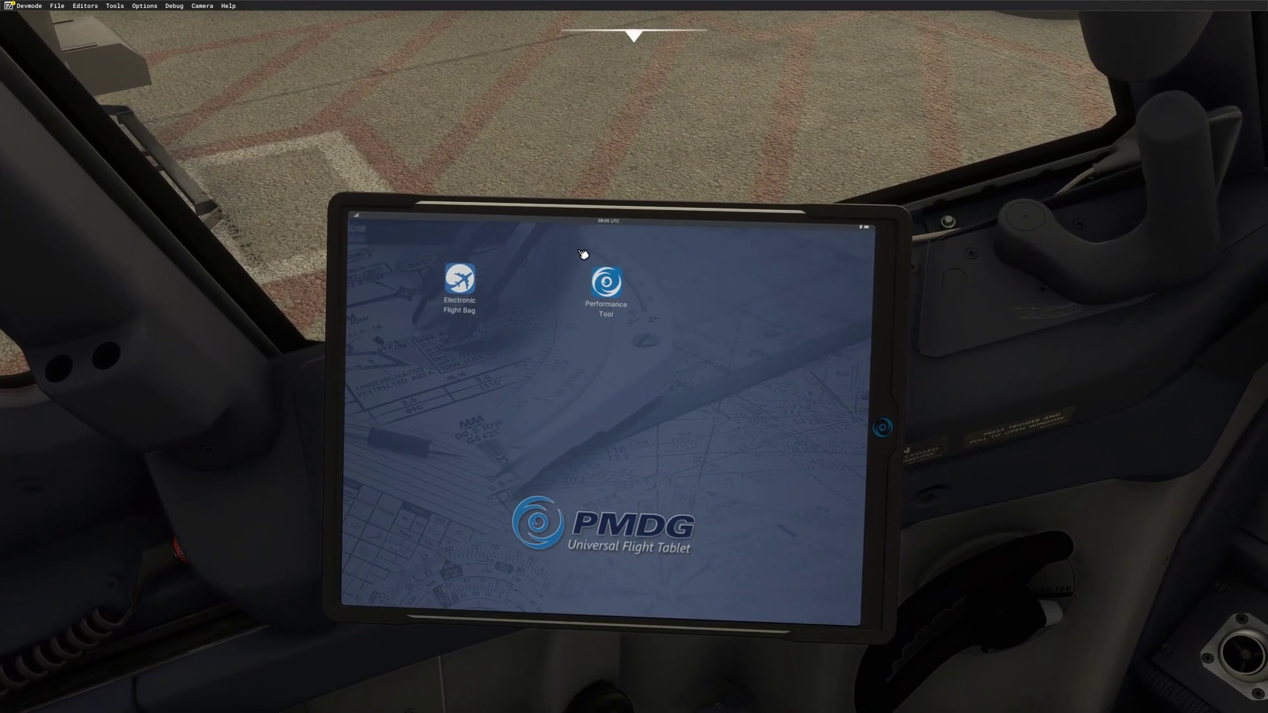
pyautogui.click(466, 280)
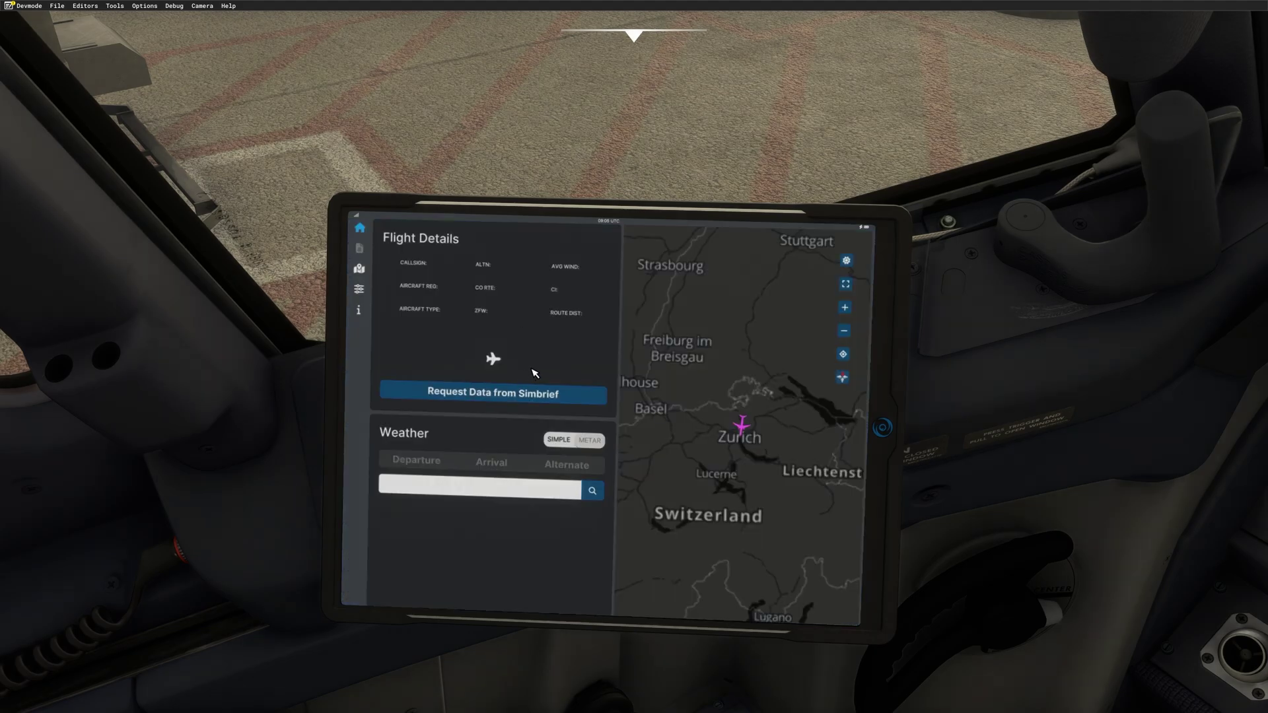
pyautogui.click(503, 395)
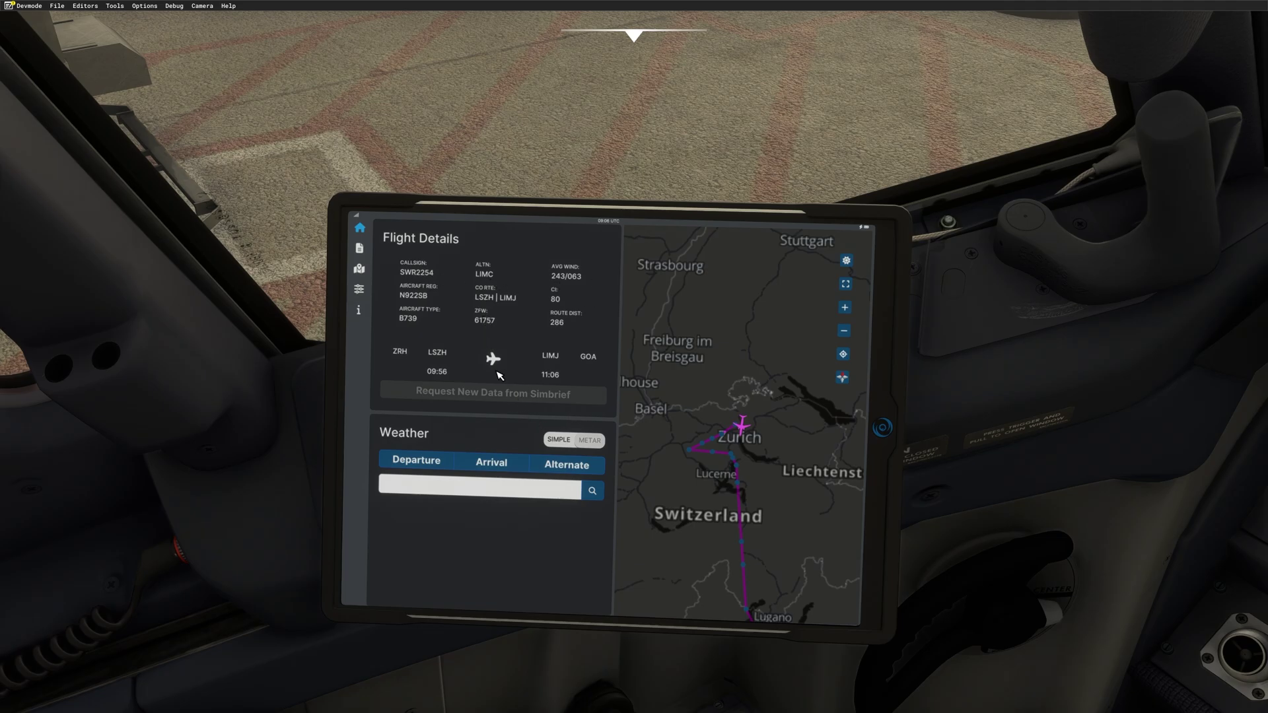
# - Review the operational flight plan on the tablet, including fuel, flight log, airport weather and the Zurich and Sestri NOTAMs
pyautogui.click(359, 254)
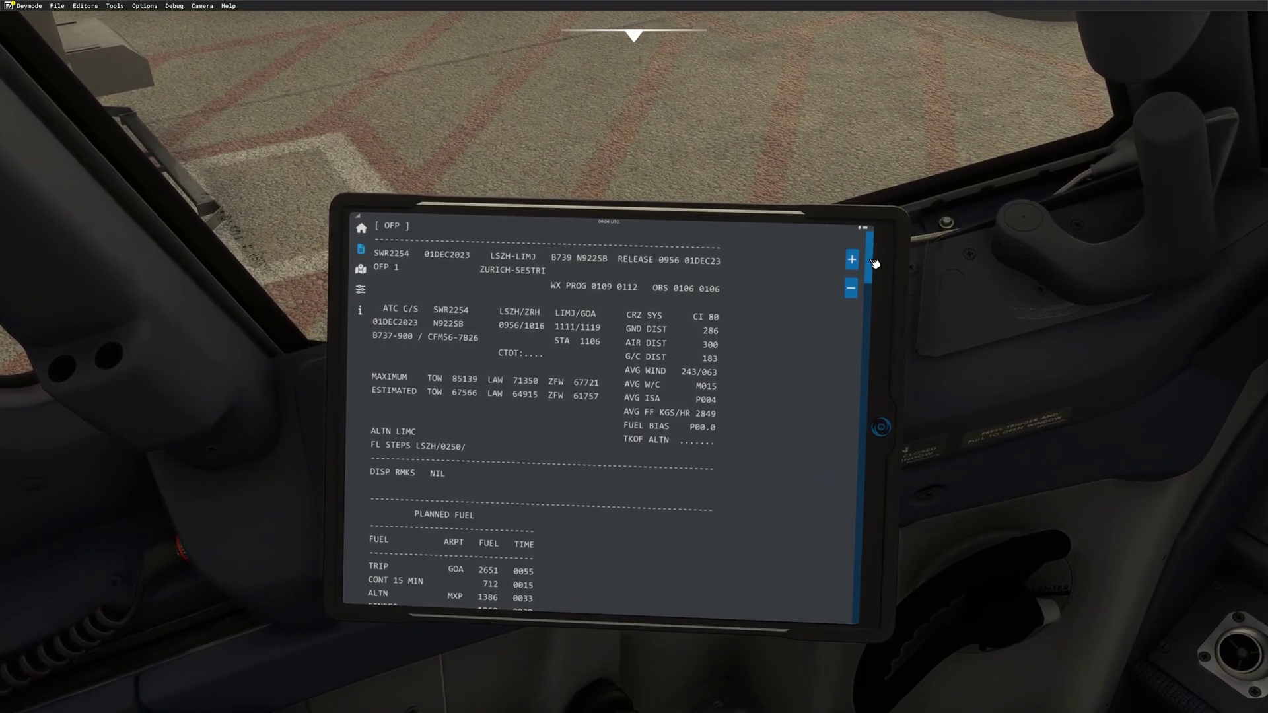
pyautogui.scroll(-5, 877, 267)
pyautogui.scroll(4, 877, 267)
pyautogui.scroll(-15, 878, 264)
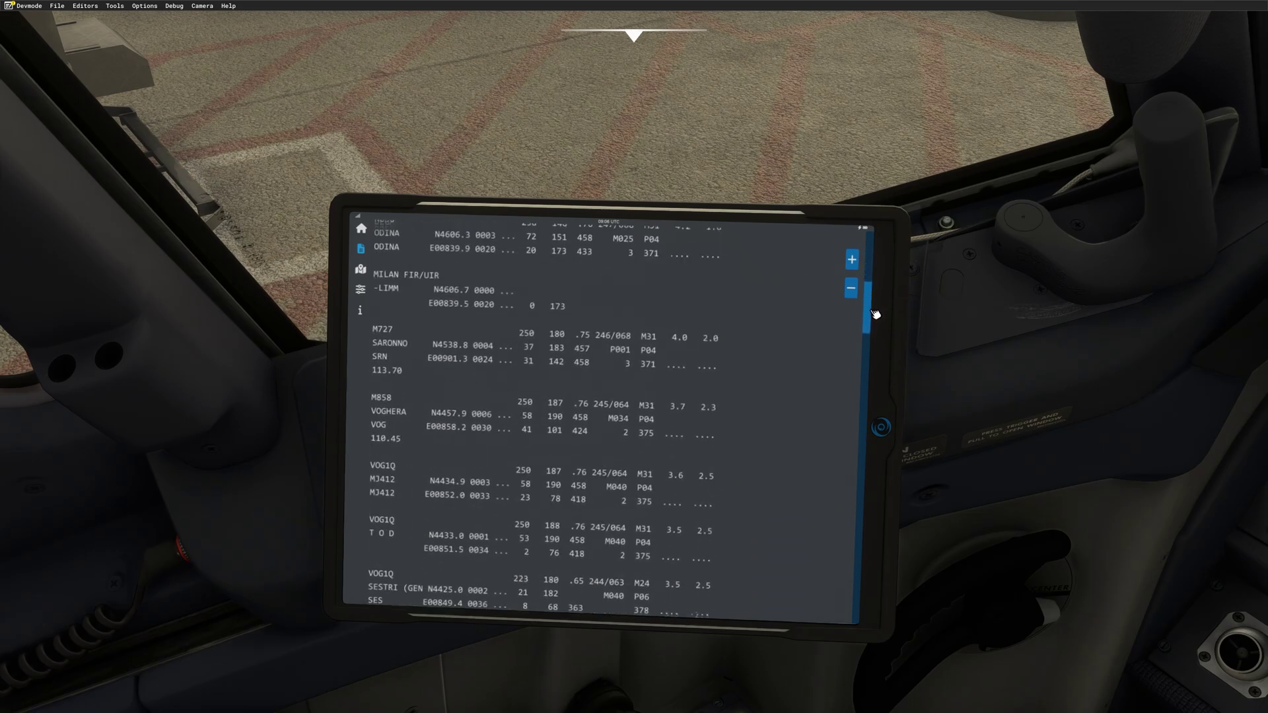
pyautogui.scroll(-10, 876, 323)
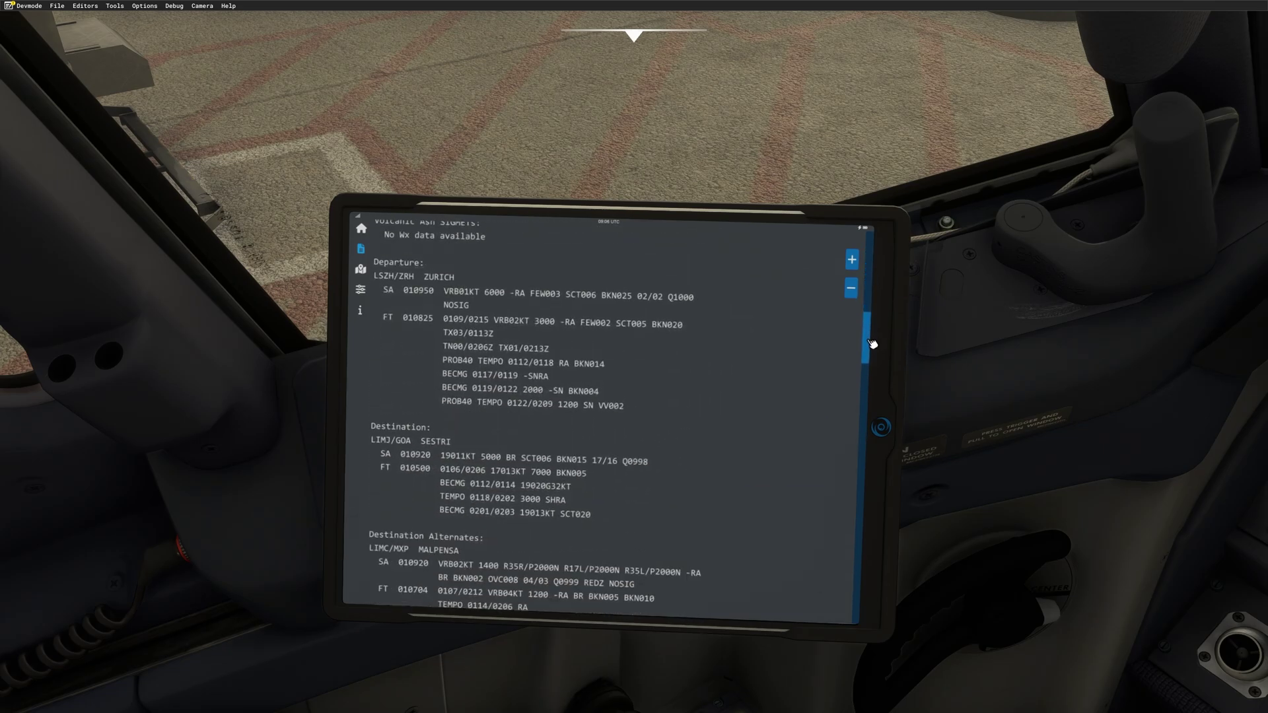
pyautogui.scroll(-10, 872, 343)
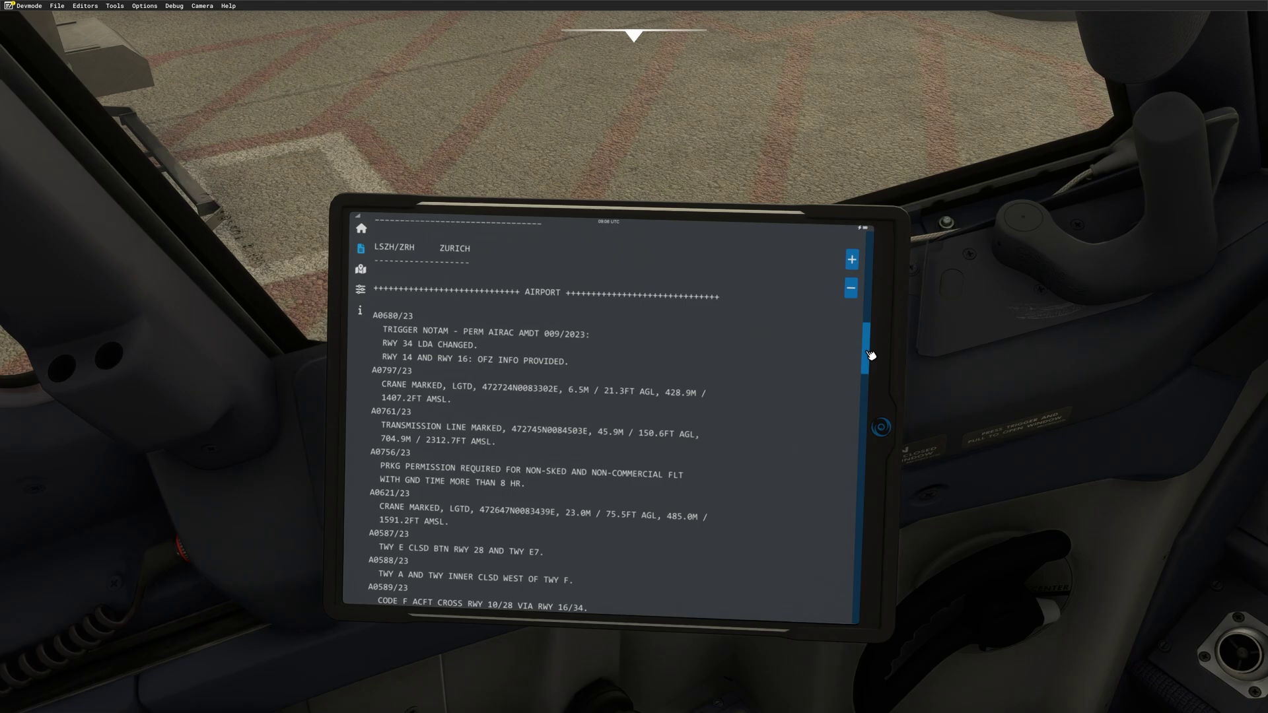
pyautogui.scroll(-5, 870, 362)
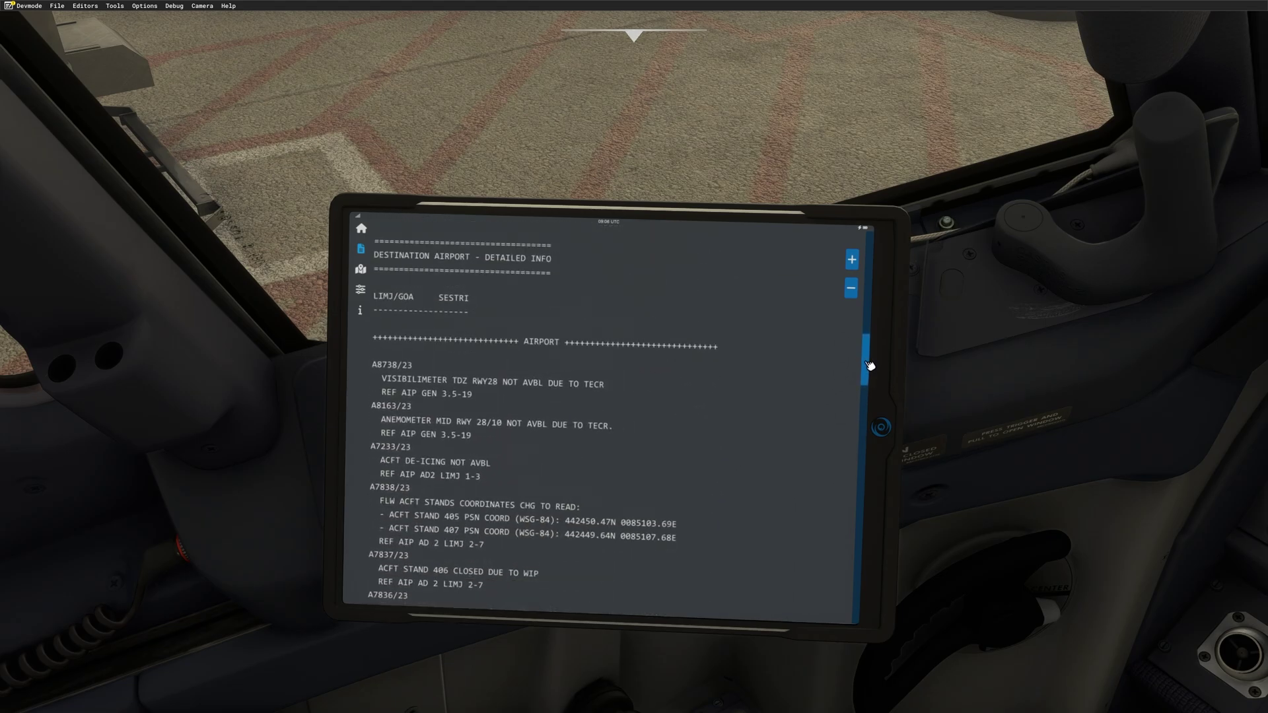
pyautogui.moveTo(870, 361); pyautogui.dragTo(880, 283)
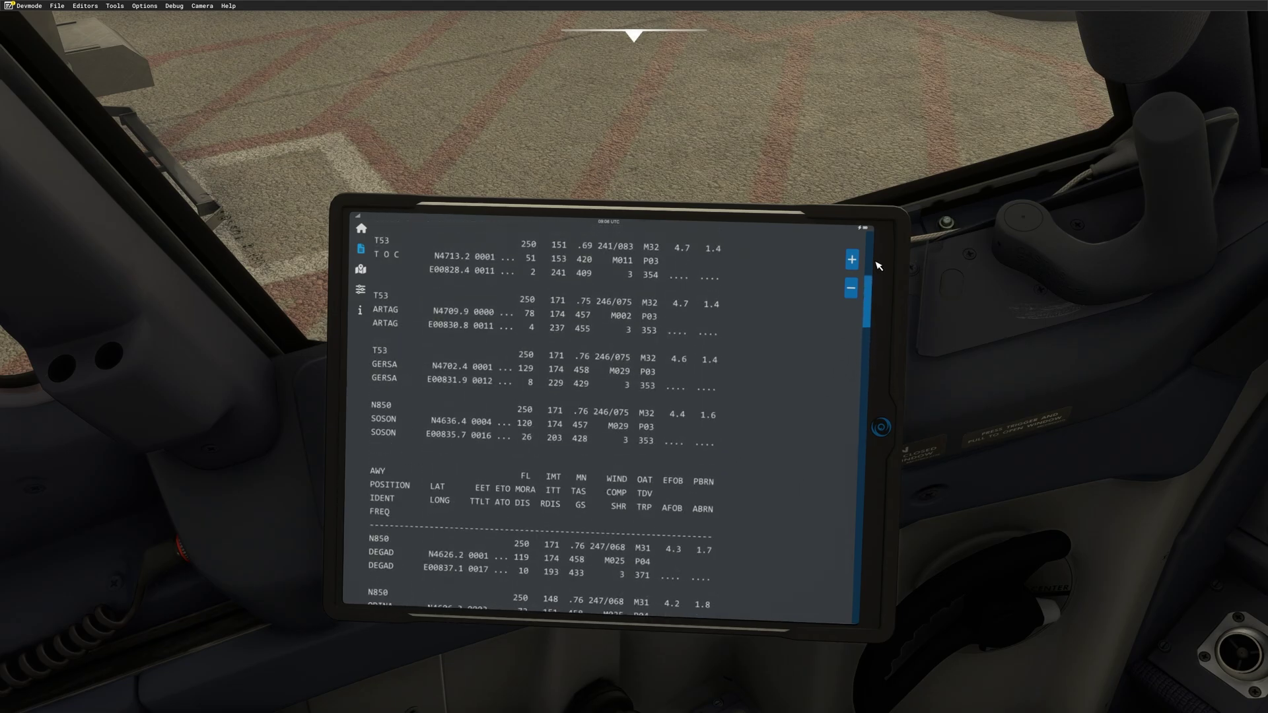
pyautogui.scroll(8, 873, 253)
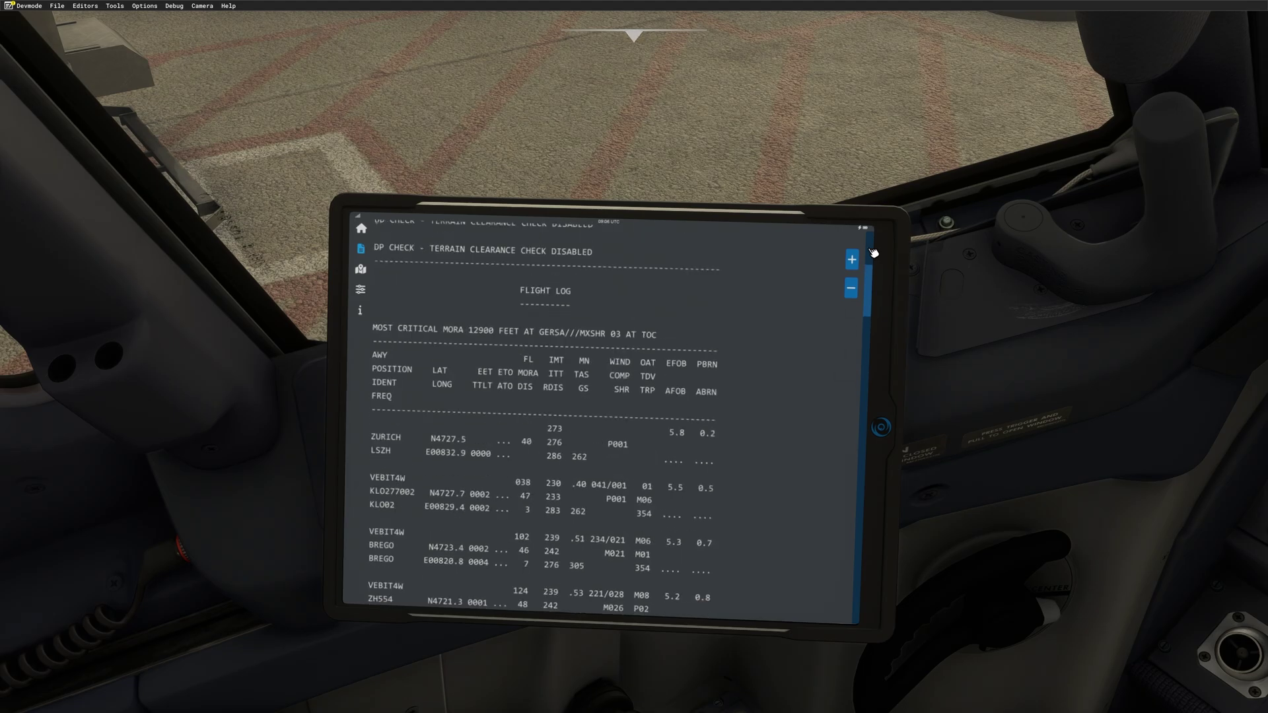
pyautogui.scroll(10, 879, 275)
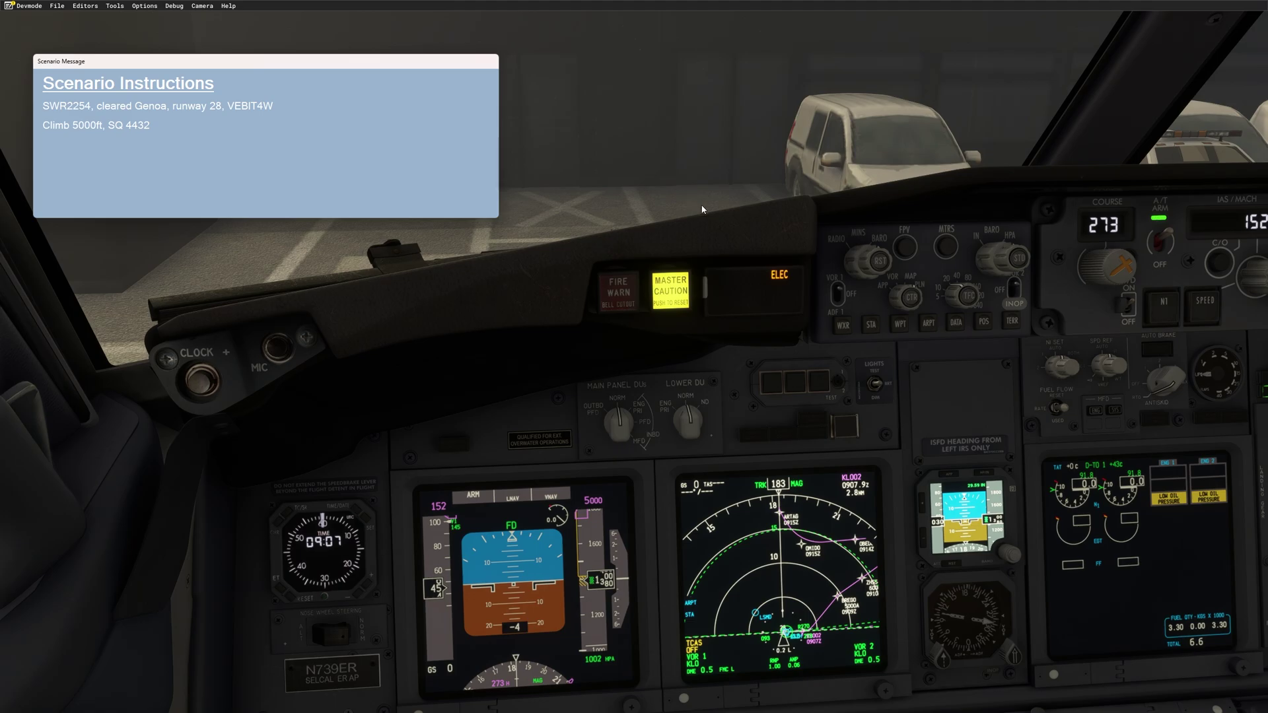
# - Set the transponder on the centre pedestal to squawk 4432 for the Genoa clearance
pyautogui.hotkey('alt', '2')
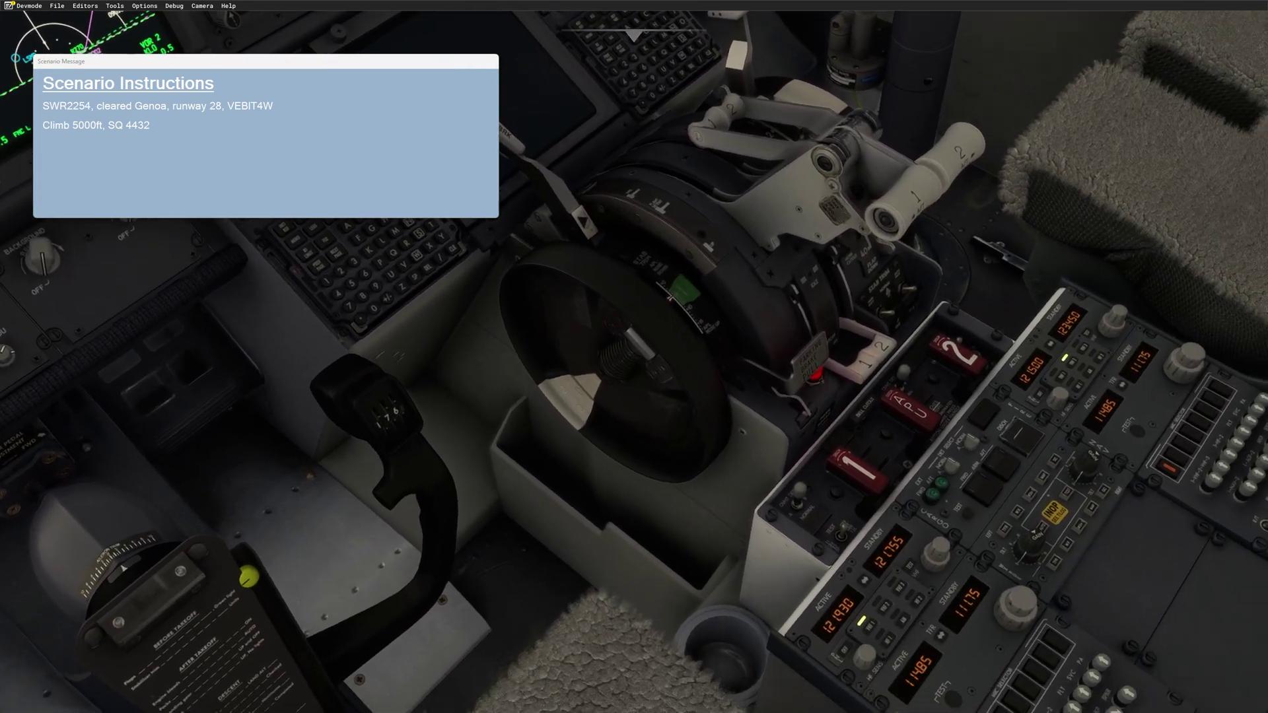
pyautogui.hotkey('alt', '3')
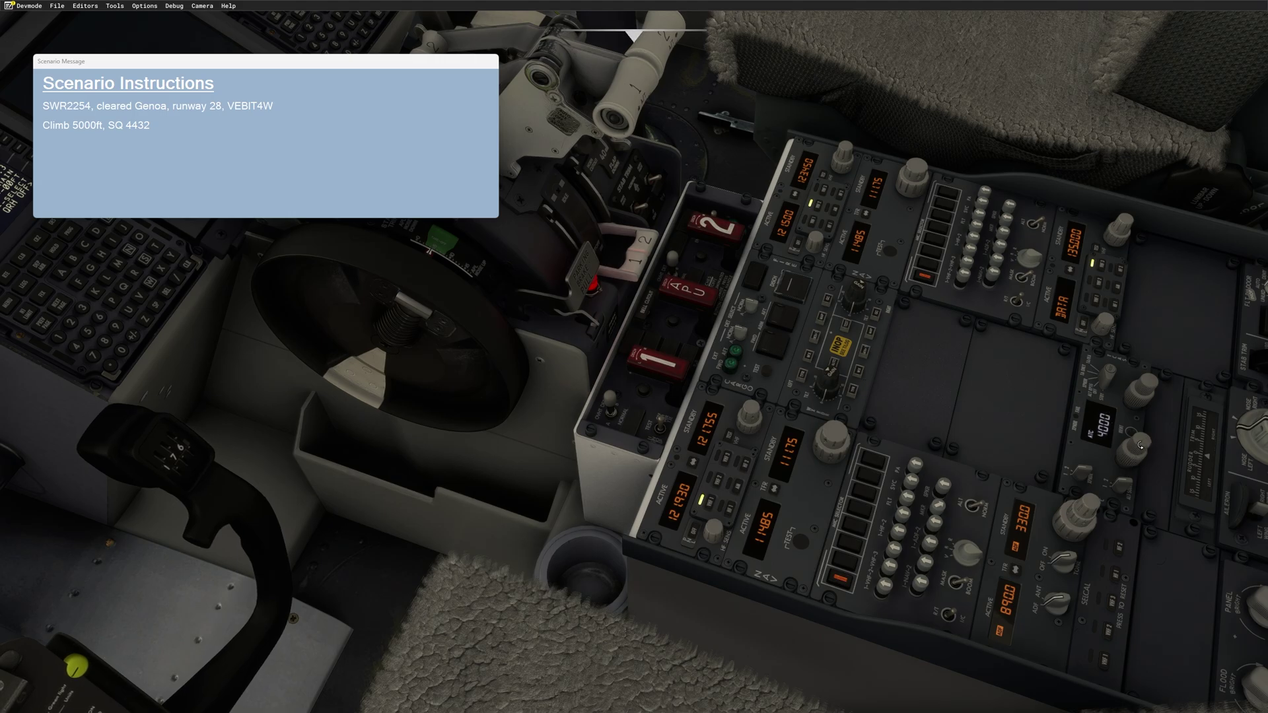
pyautogui.scroll(3, 1140, 445)
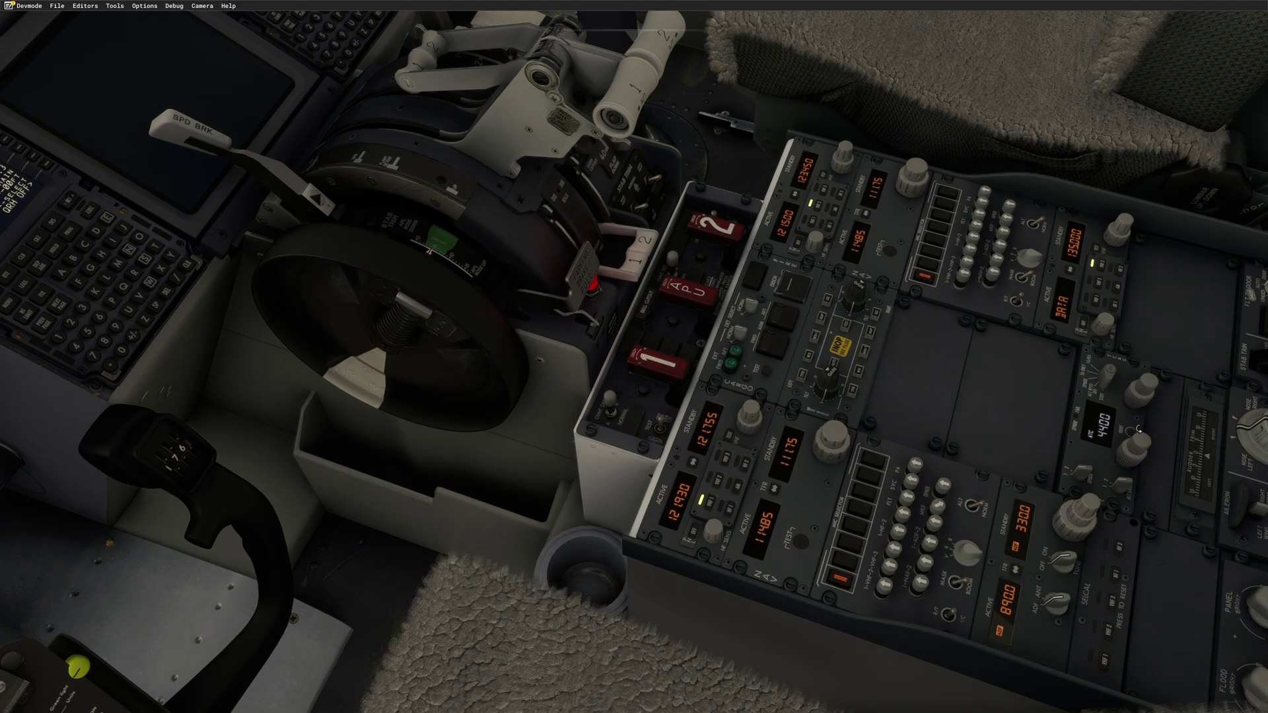
pyautogui.scroll(2, 1140, 383)
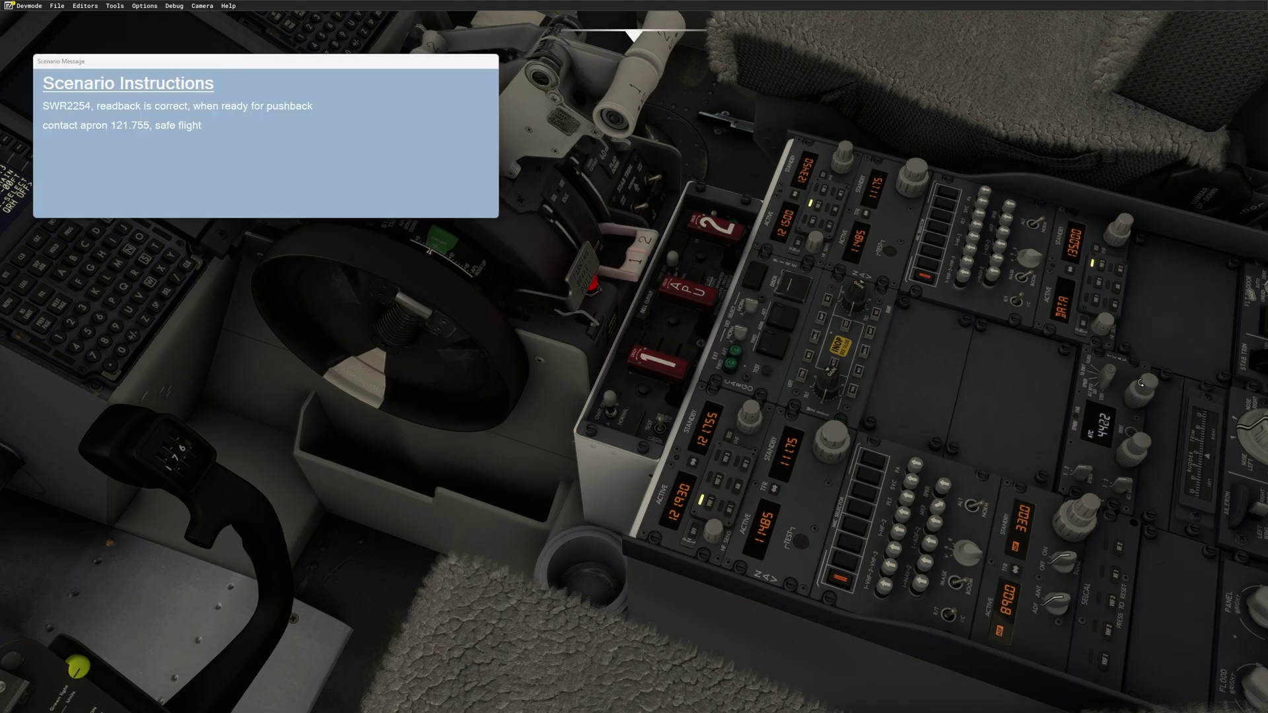
pyautogui.hotkey('alt', '1')
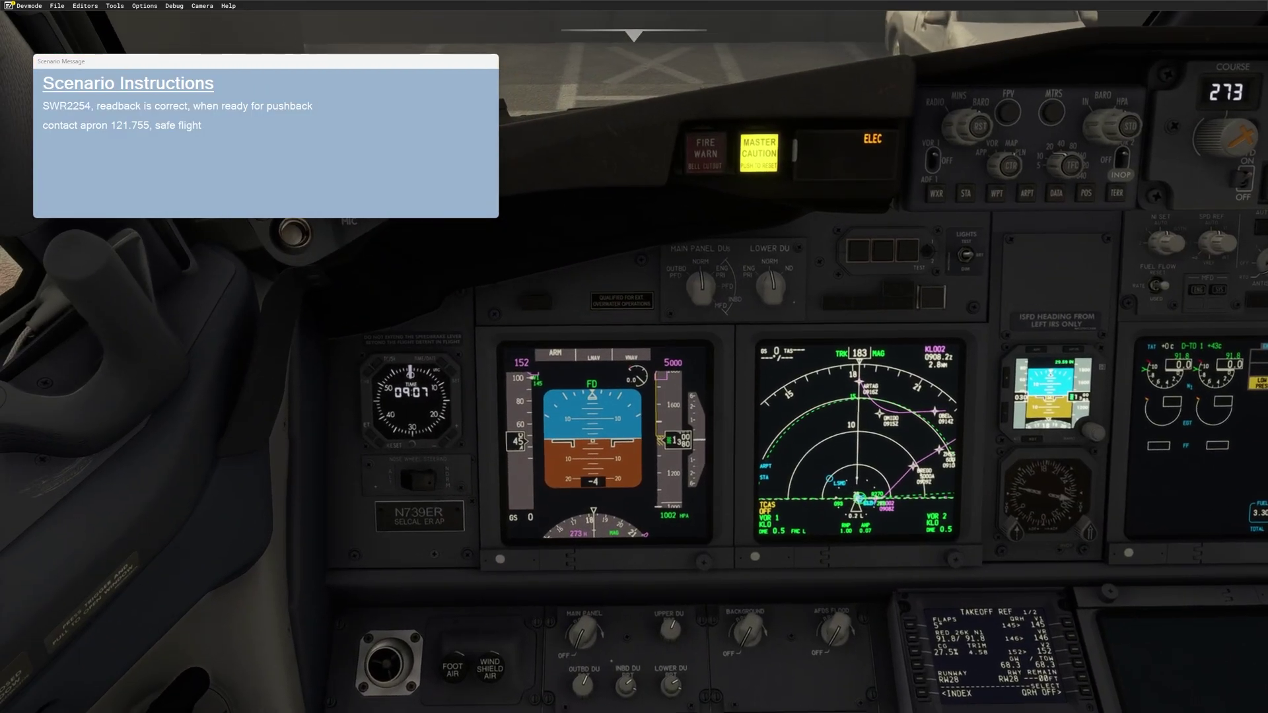